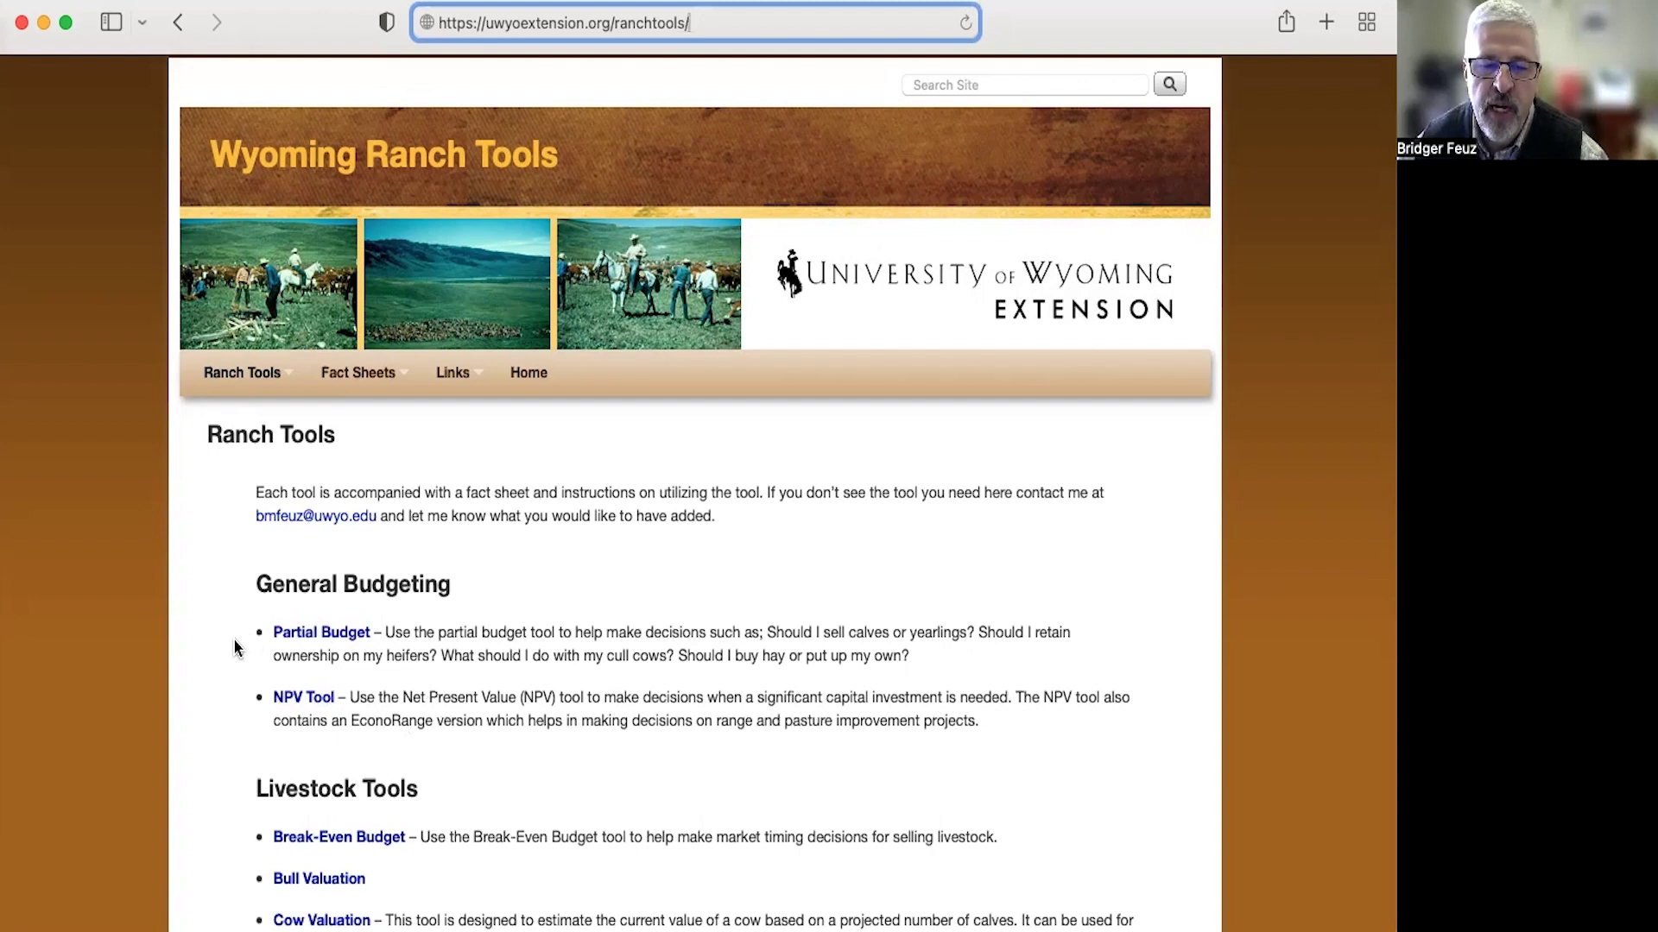
Scroll down the Ranch Tools page to Livestock Tools such as Genetic Investment and Market Comparison
scroll(235, 648, "down", 5)
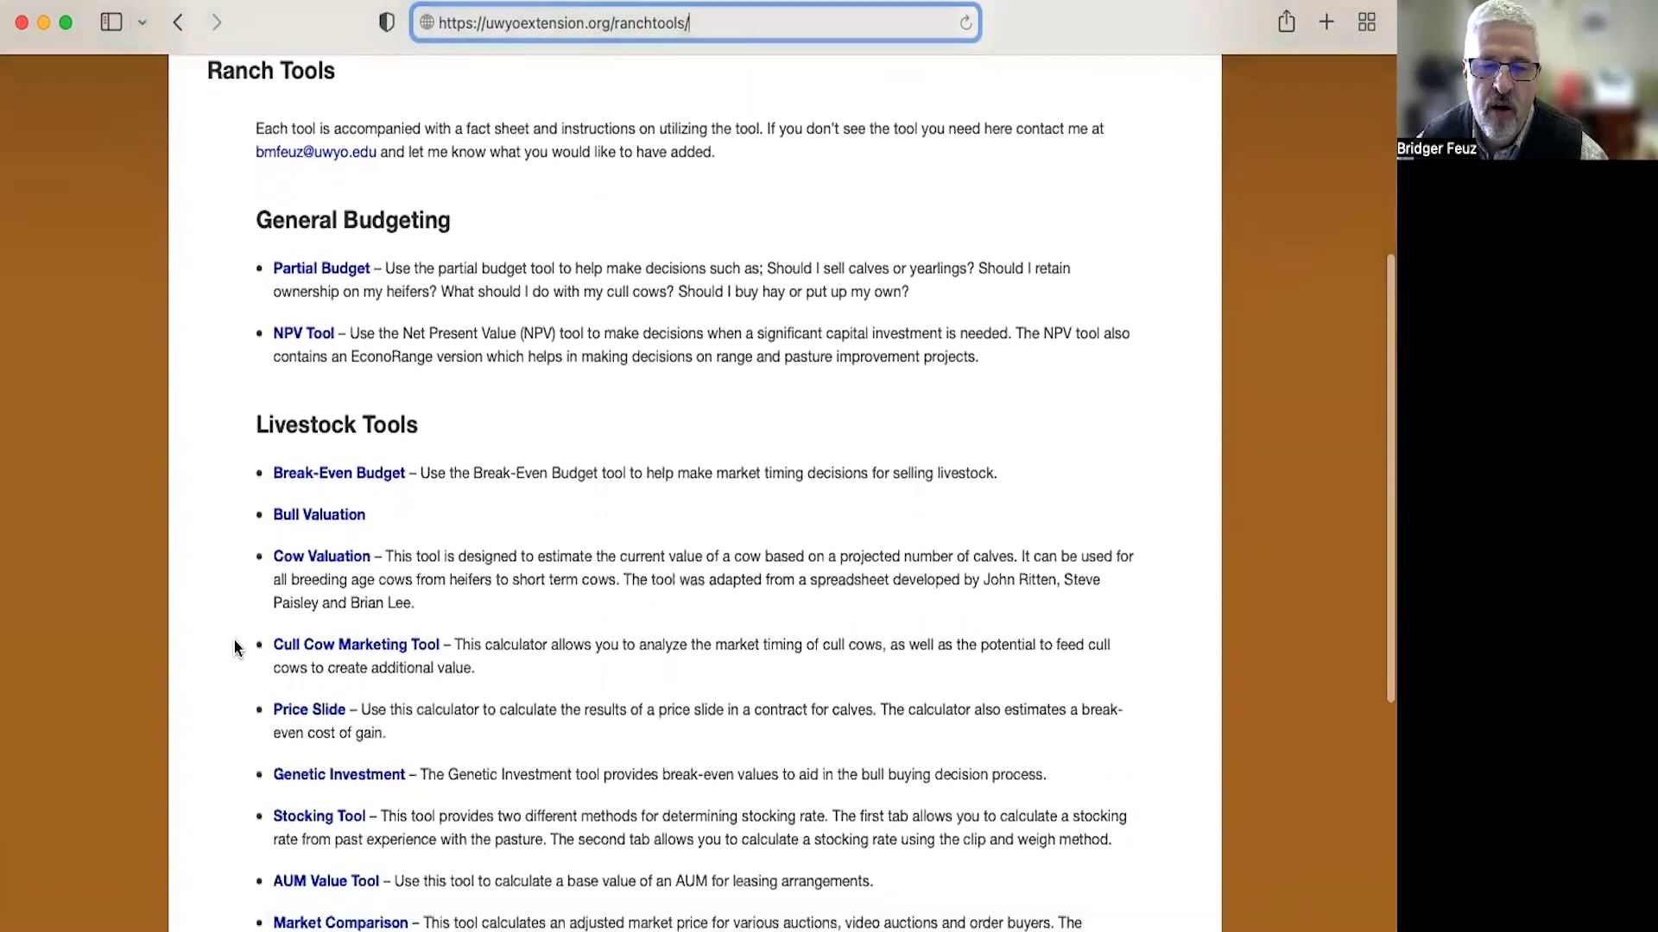
scroll(234, 648, "down", 1)
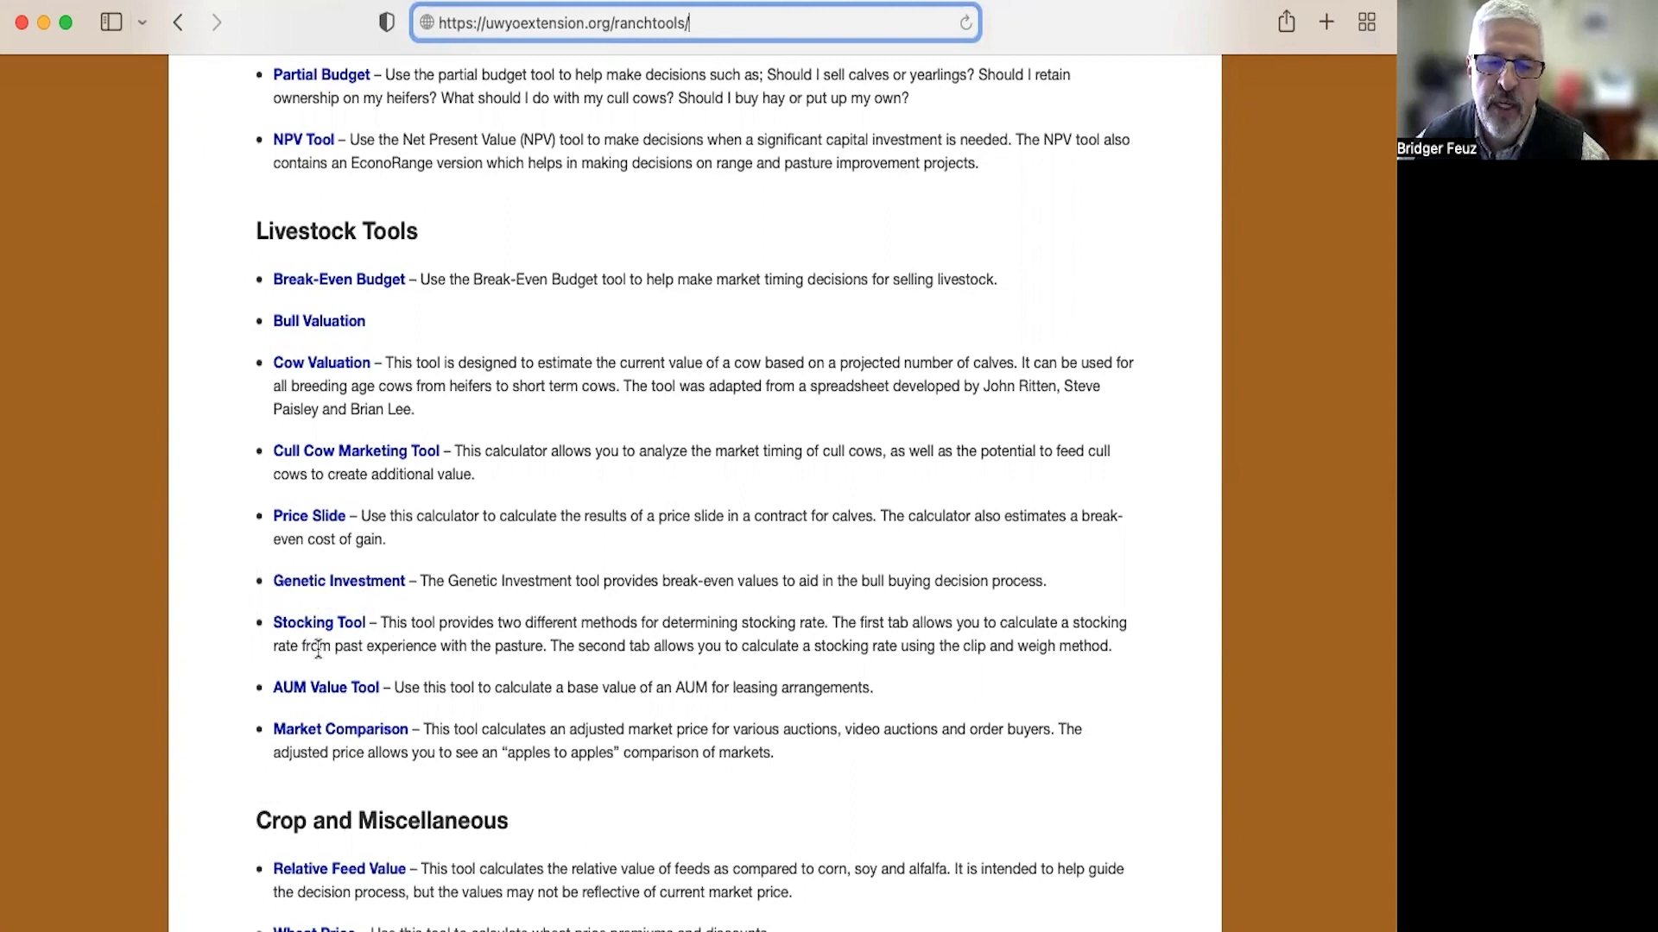
Scroll up and down the tool list to review the Crop and Miscellaneous calculators
scroll(378, 654, "up", 1)
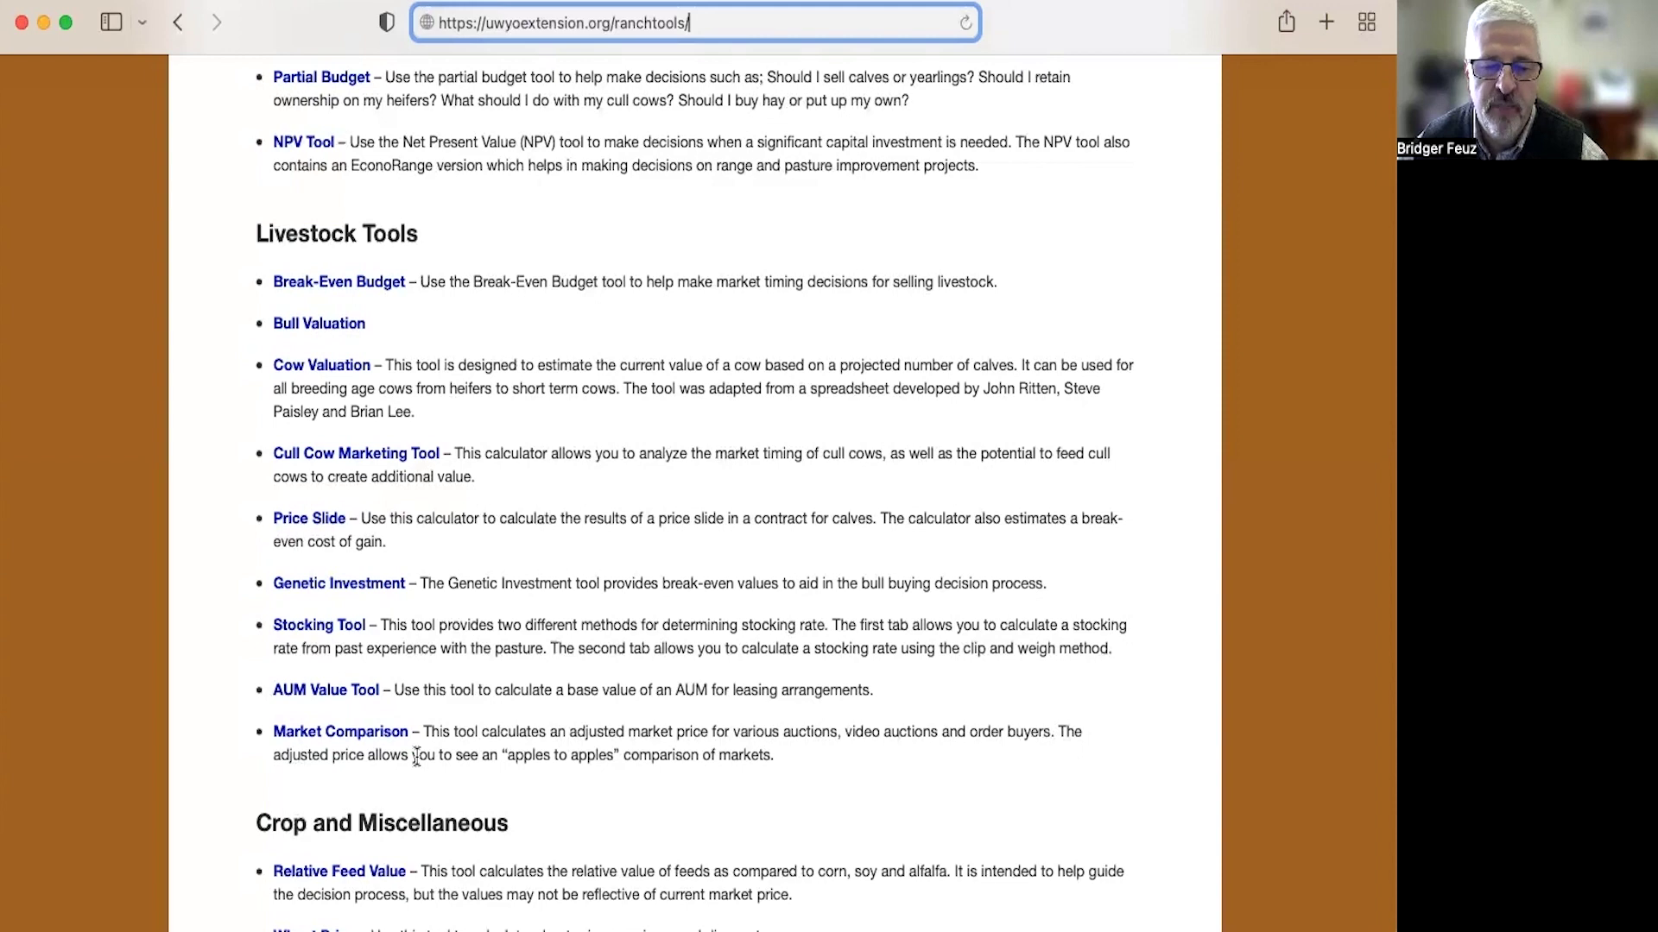
scroll(416, 758, "down", 4)
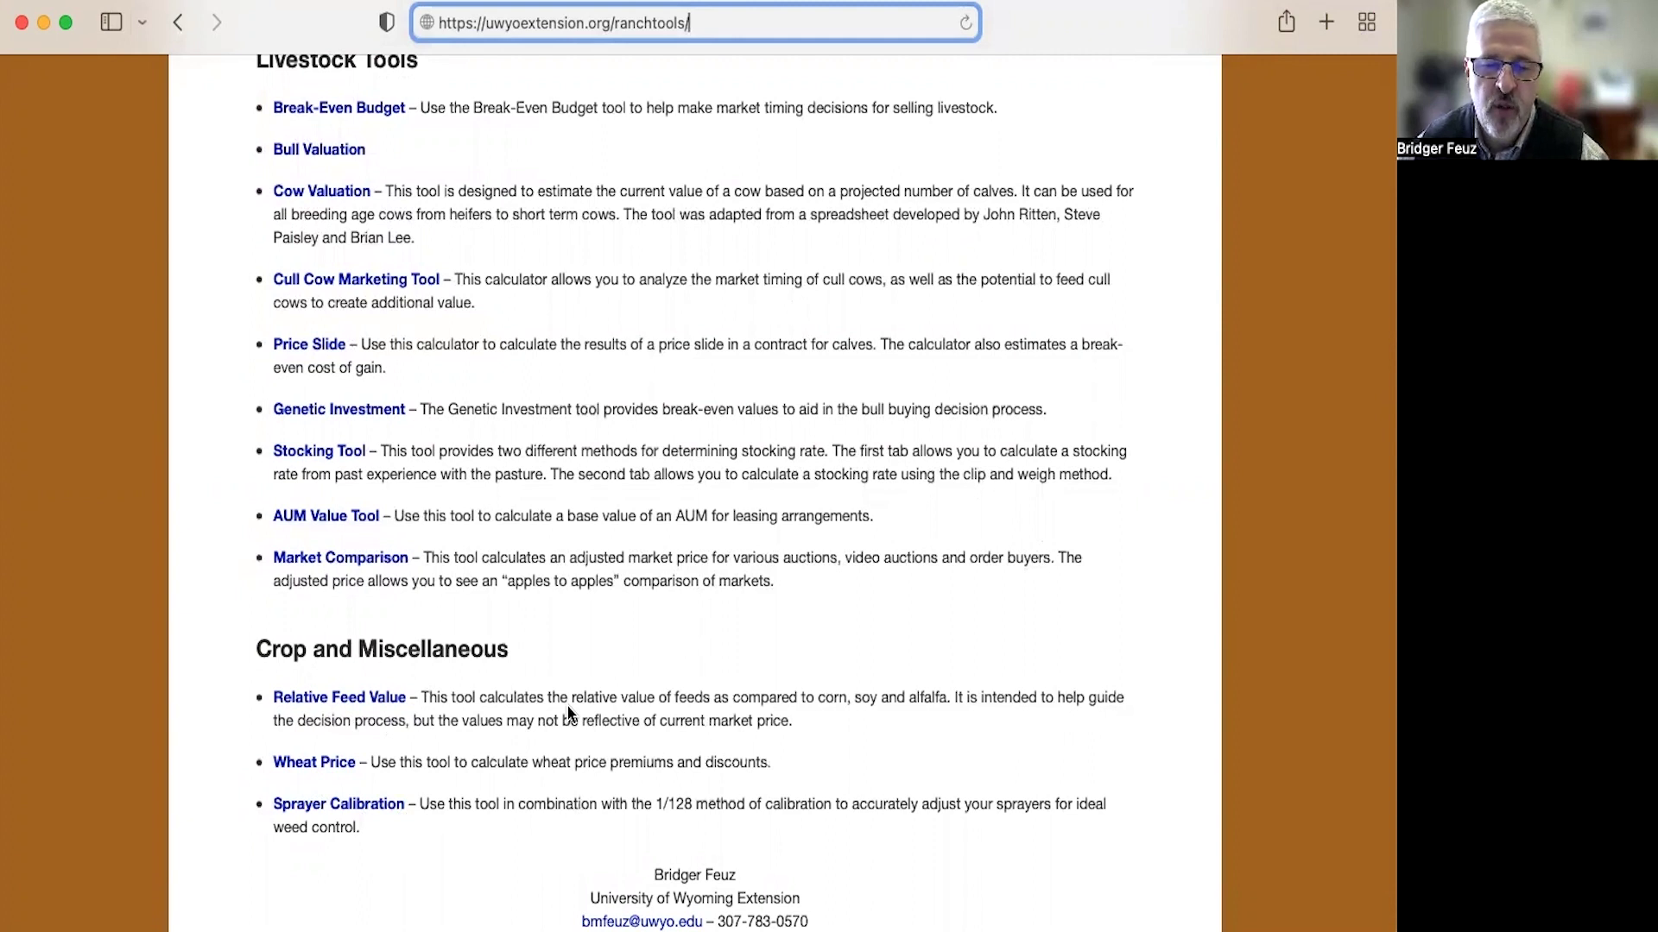
scroll(568, 710, "up", 10)
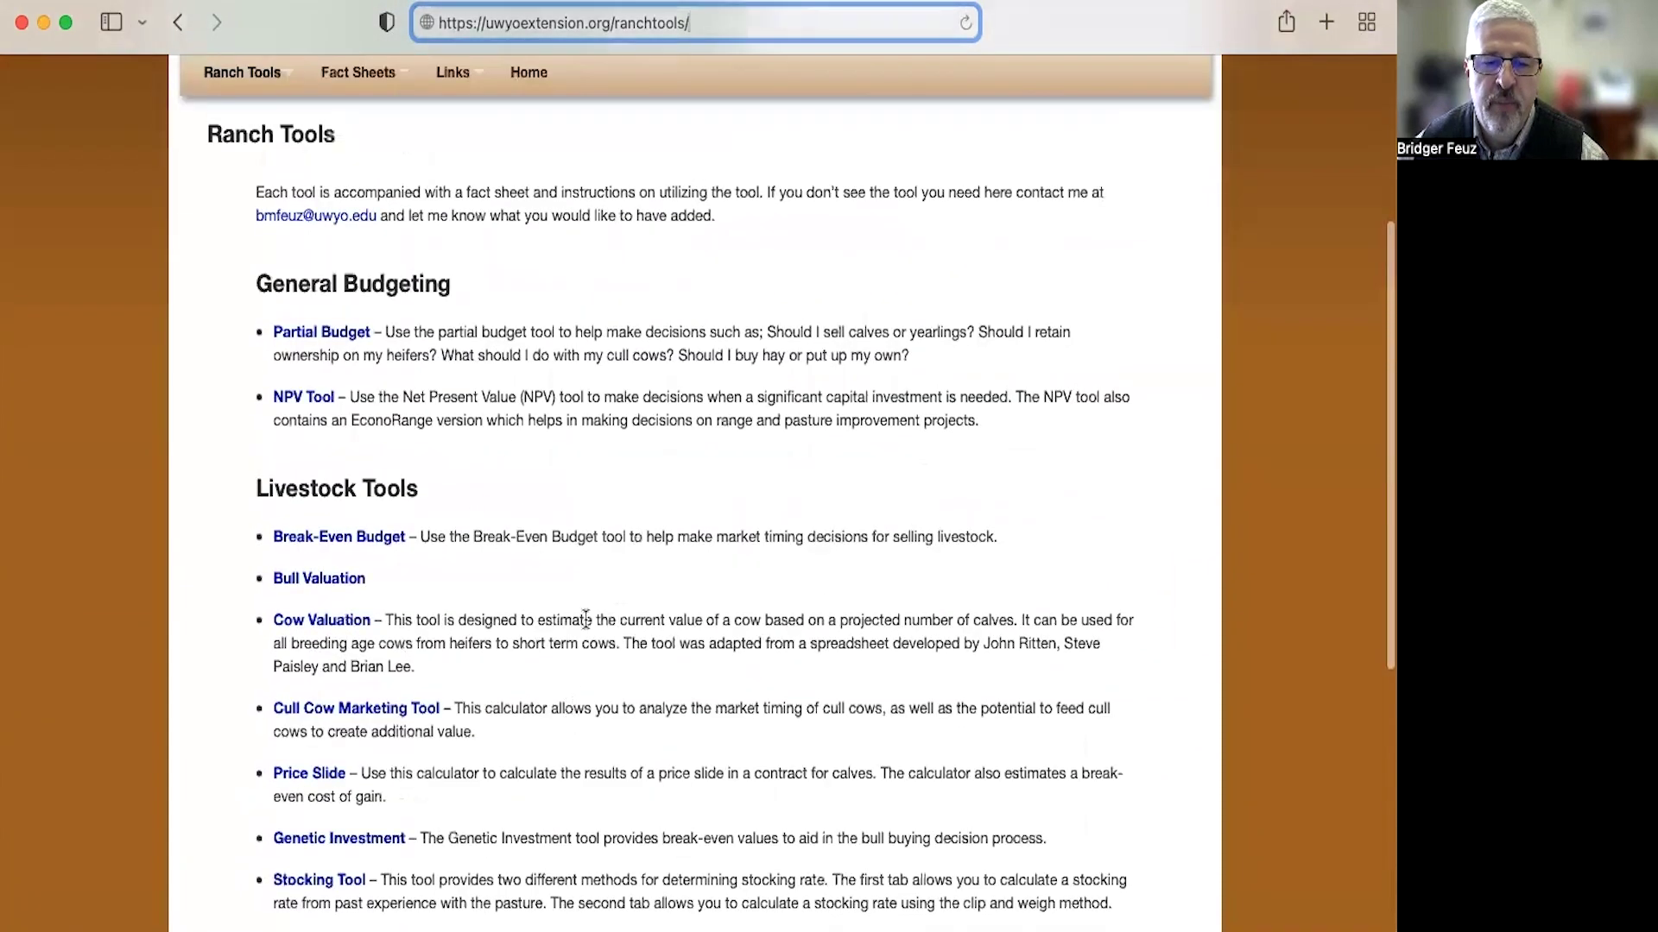
left_click(315, 338)
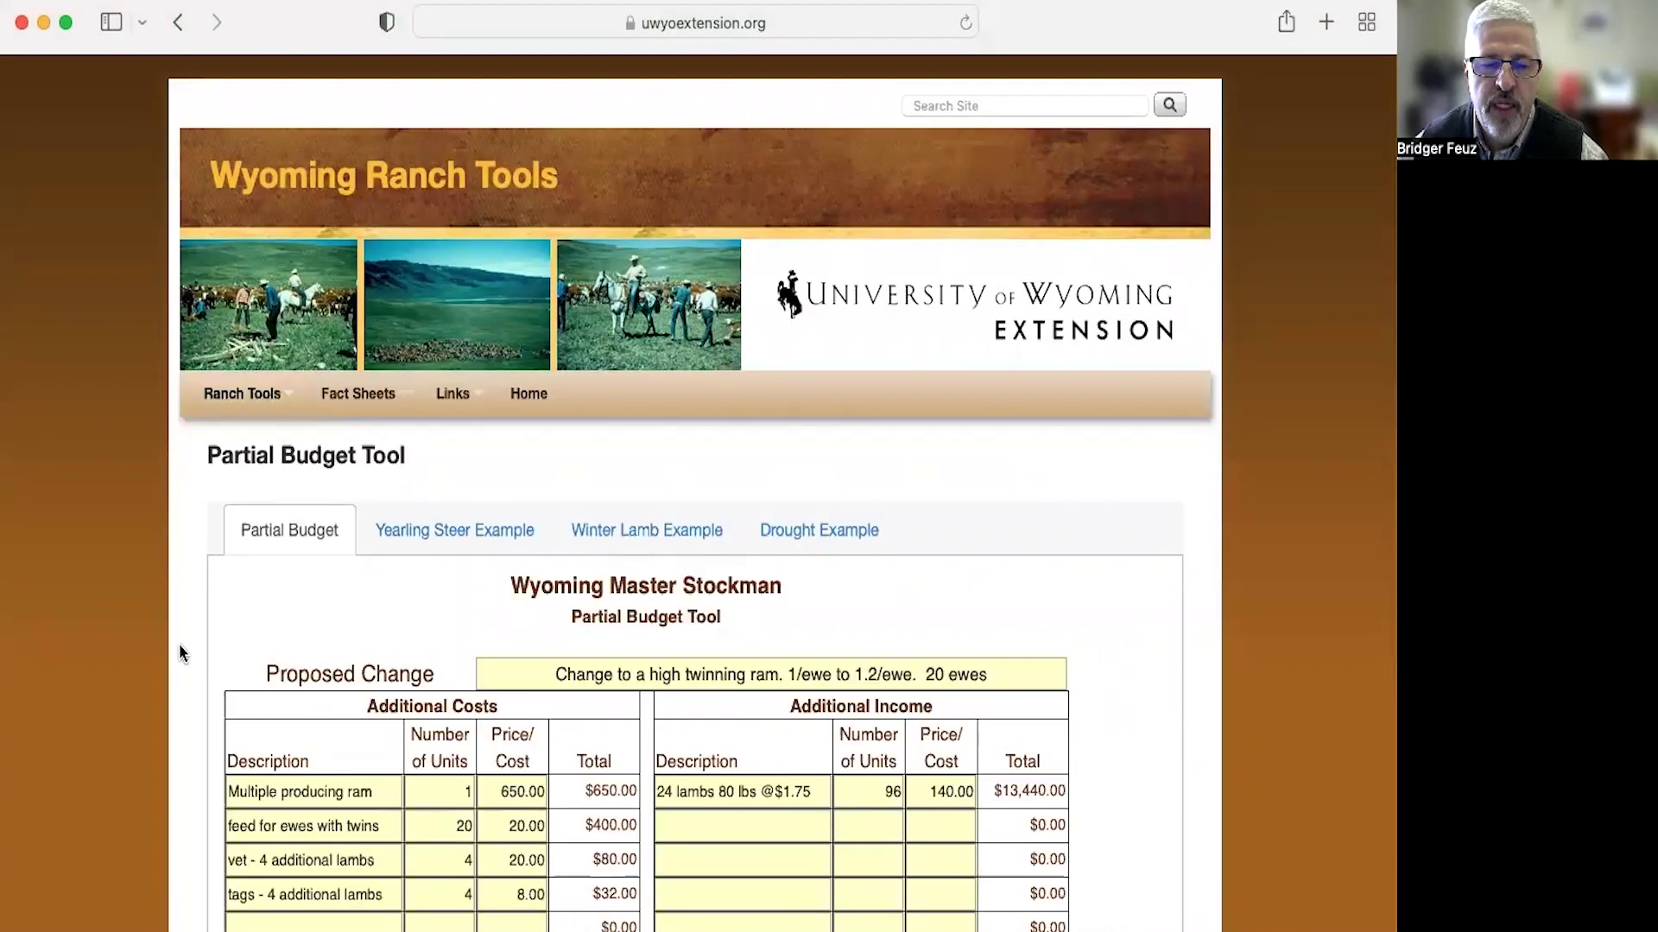
scroll(179, 654, "down", 3)
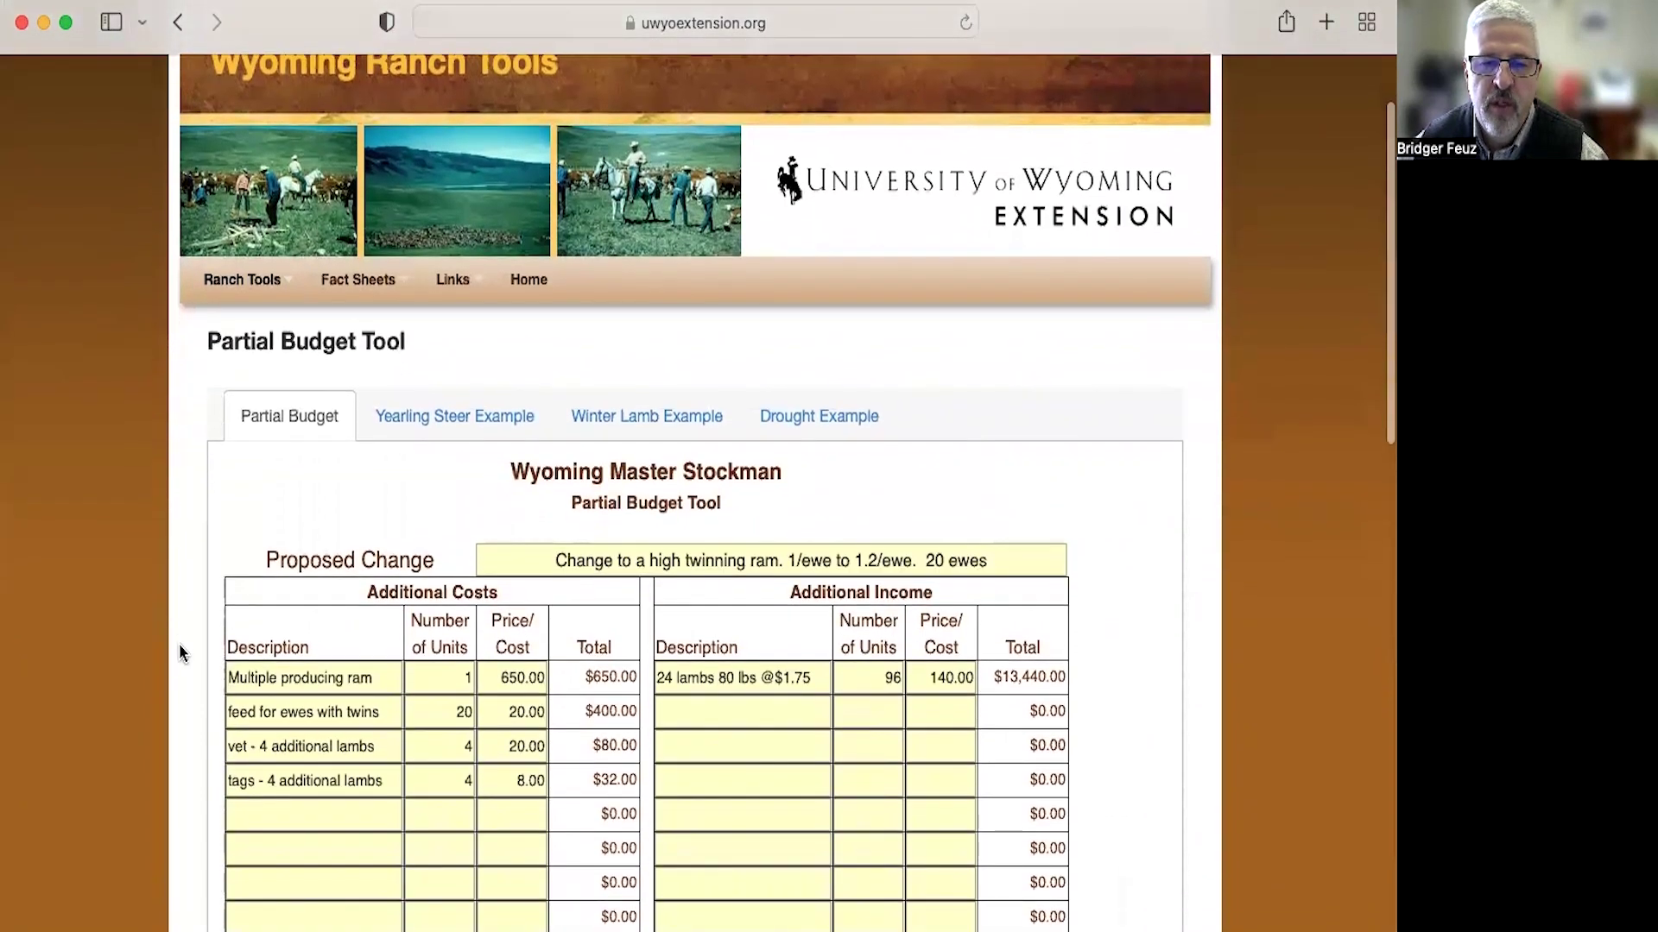
scroll(180, 654, "down", 4)
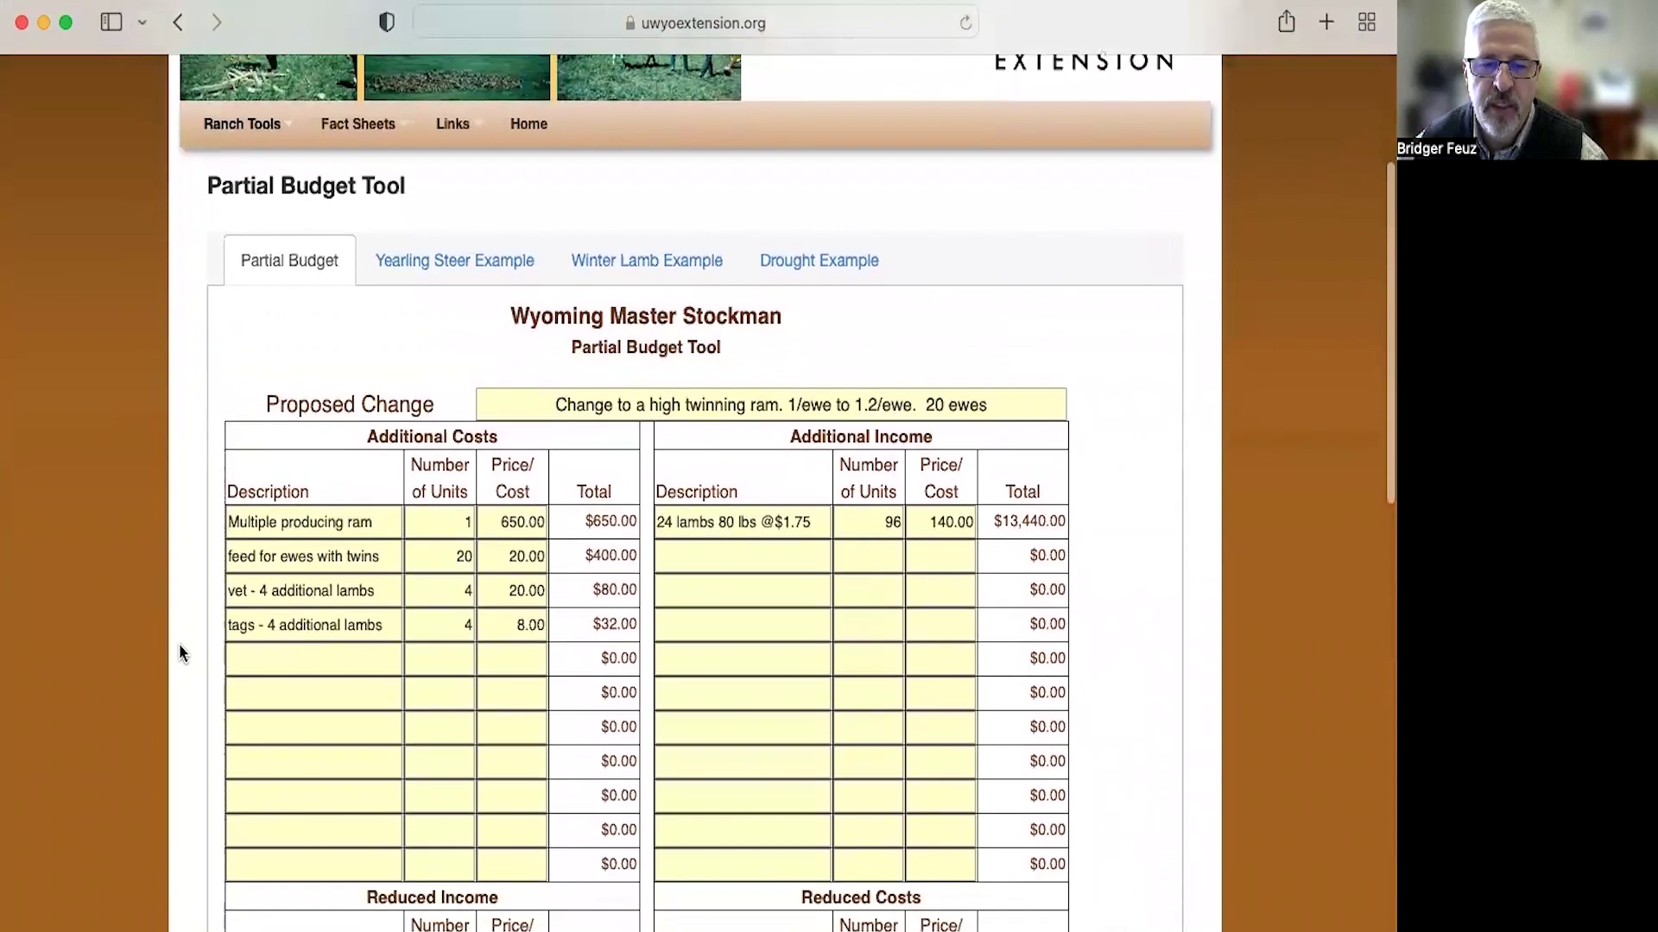
scroll(180, 653, "down", 4)
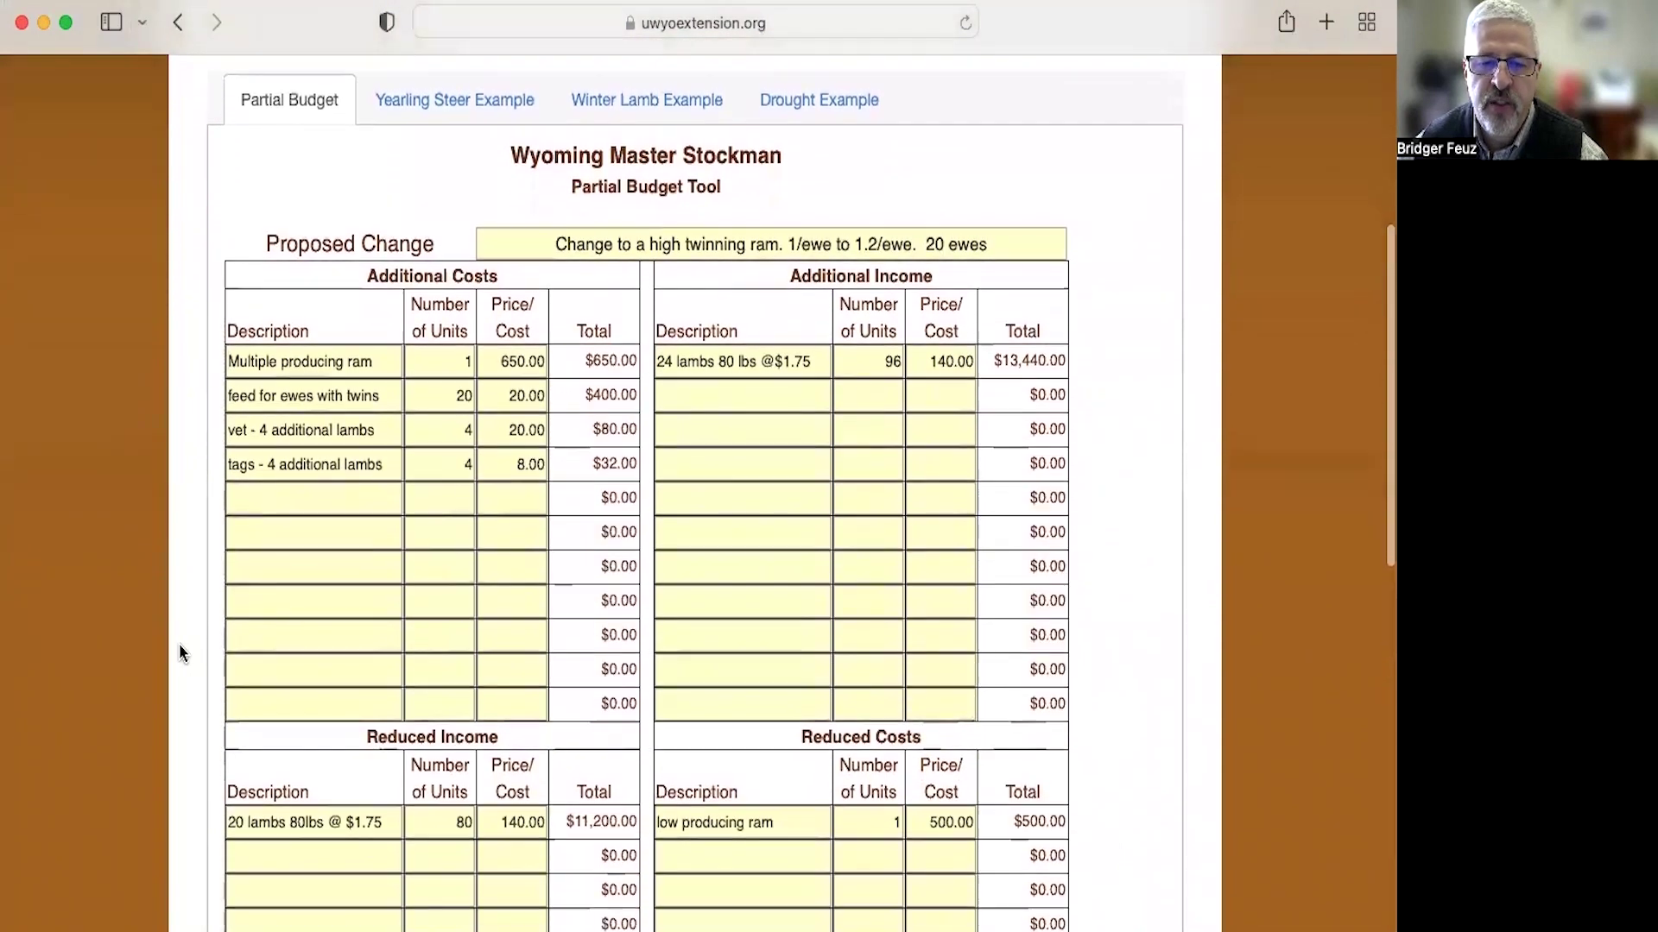
scroll(180, 653, "down", 3)
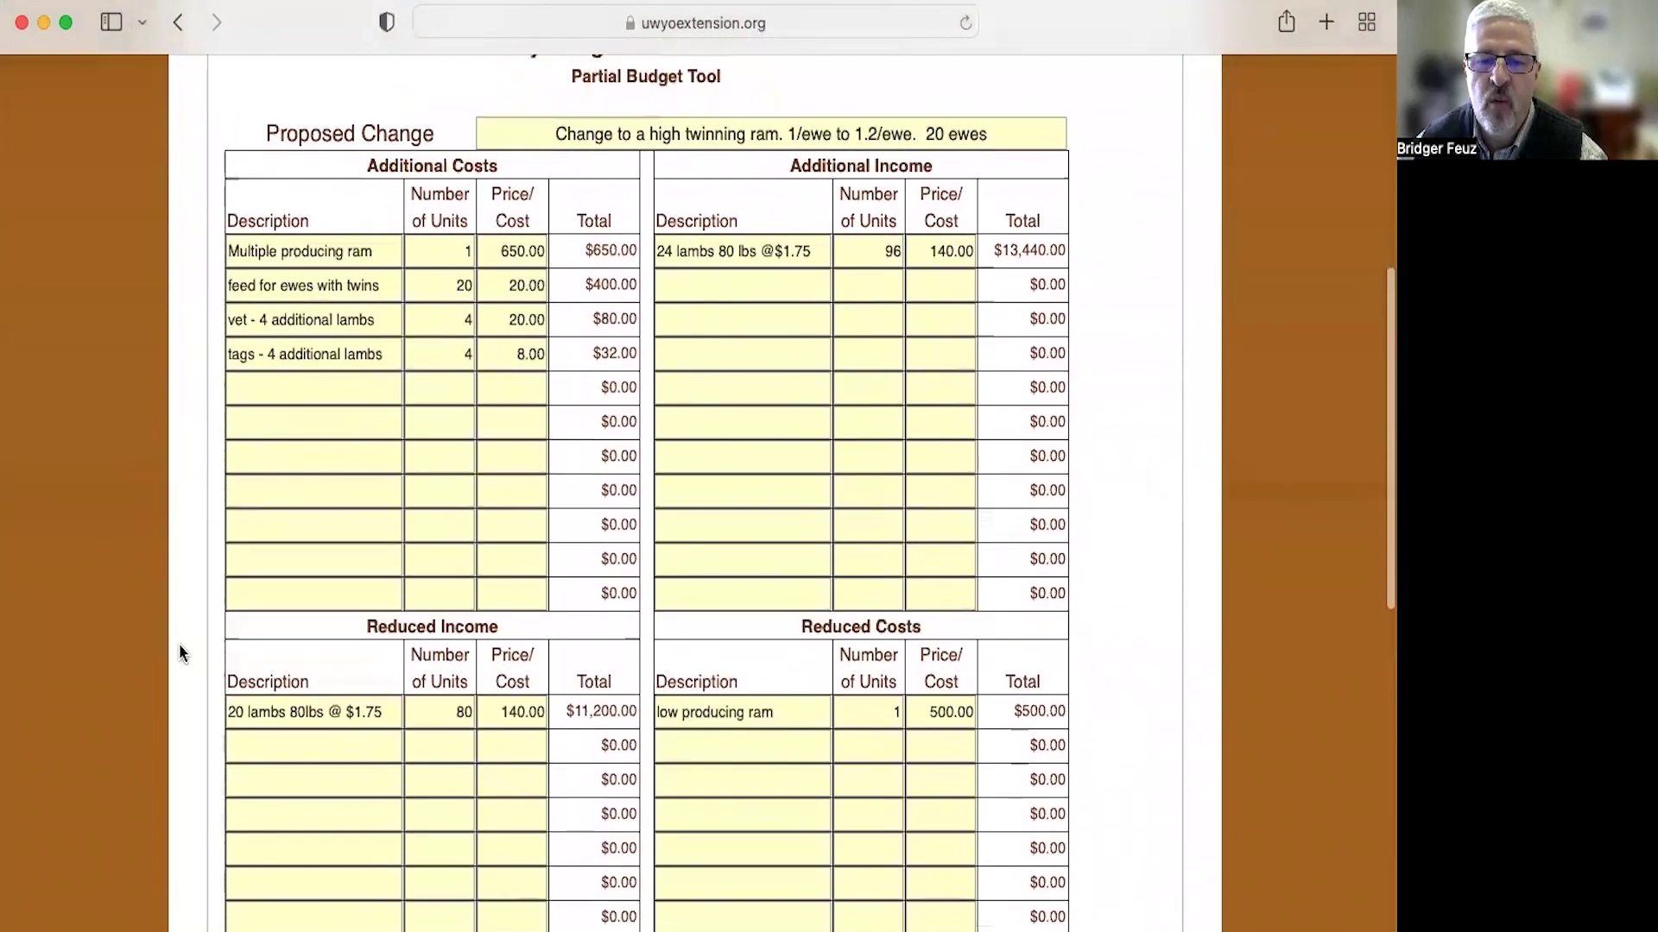
scroll(179, 647, "up", 3)
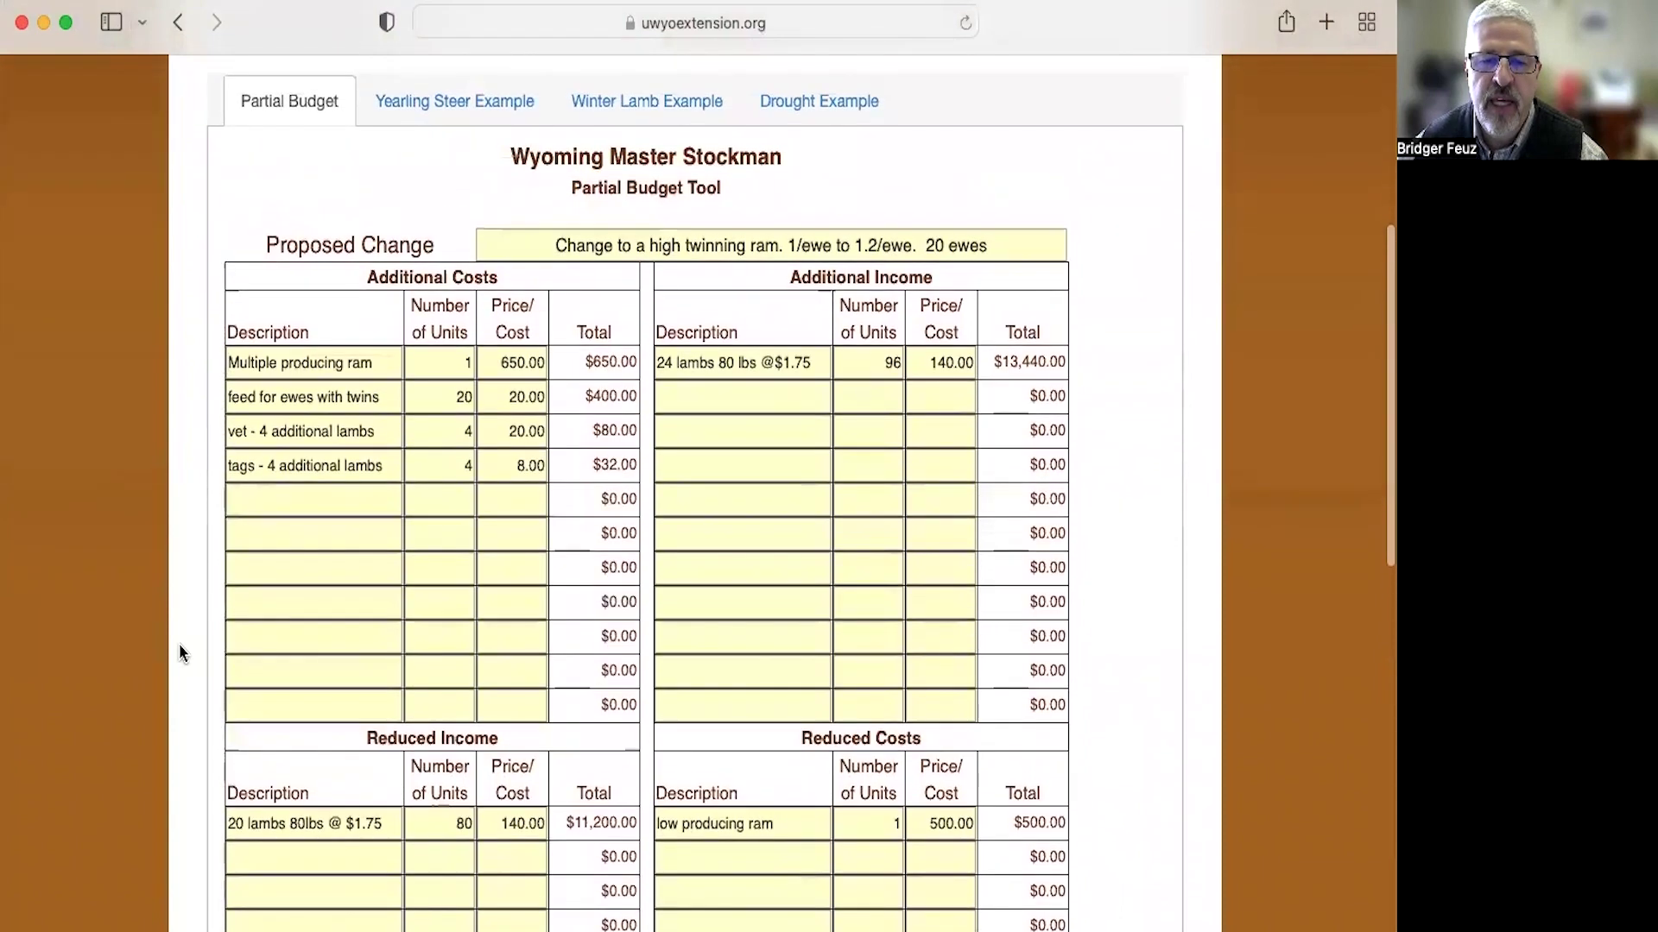
scroll(180, 654, "up", 1)
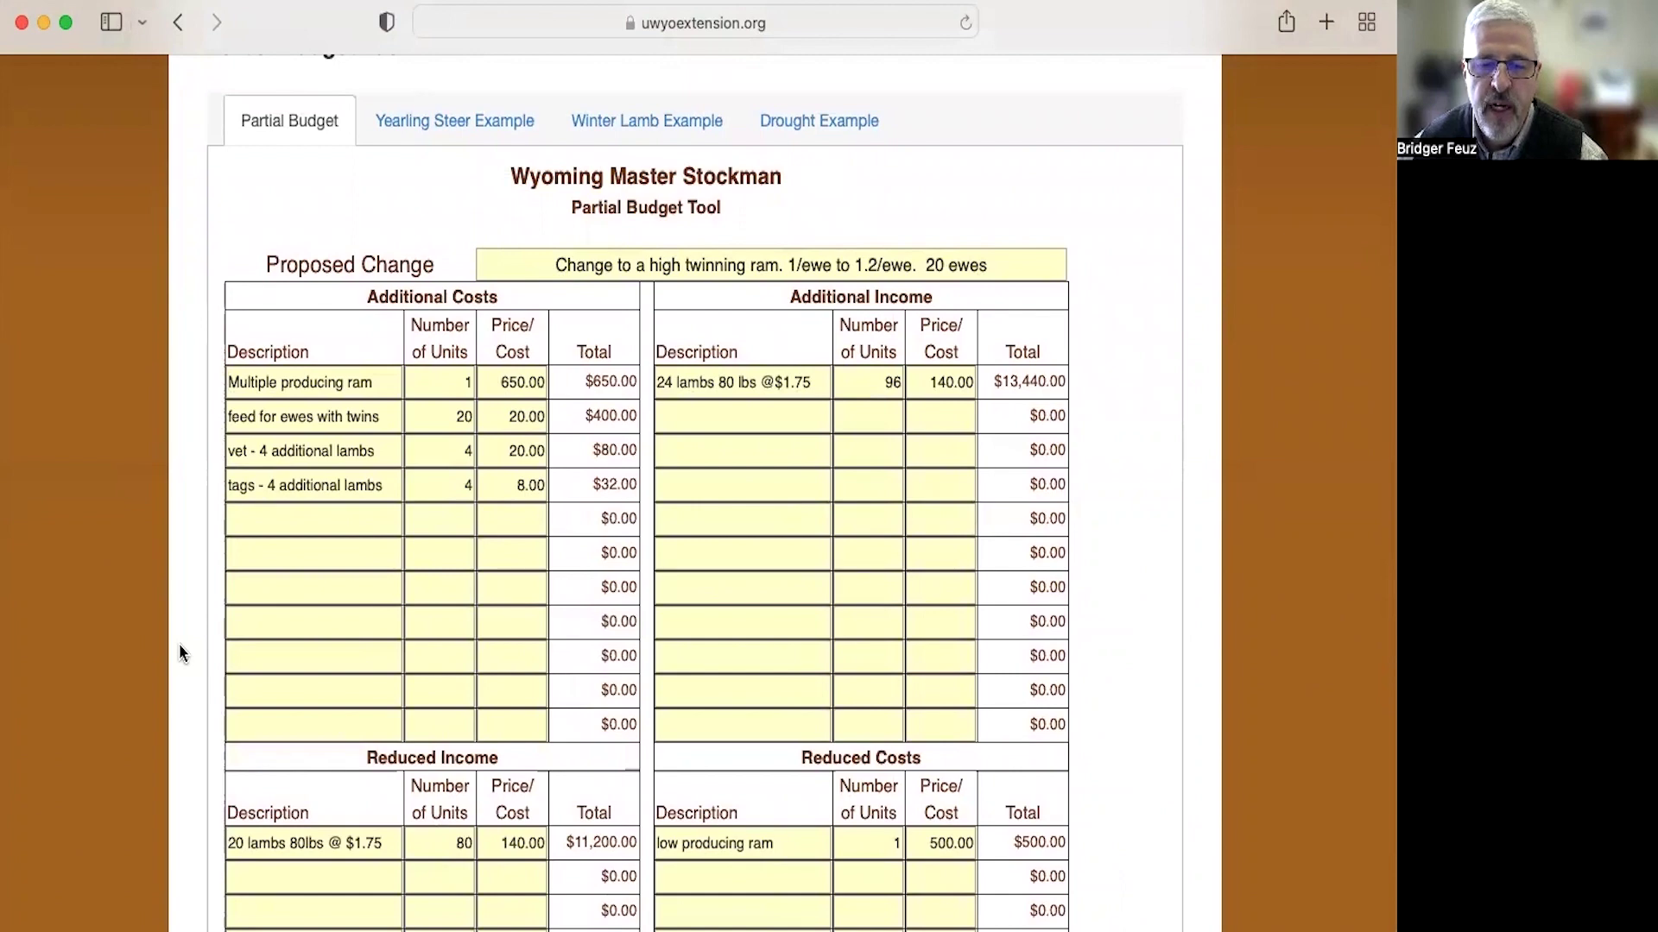
scroll(180, 645, "up", 3)
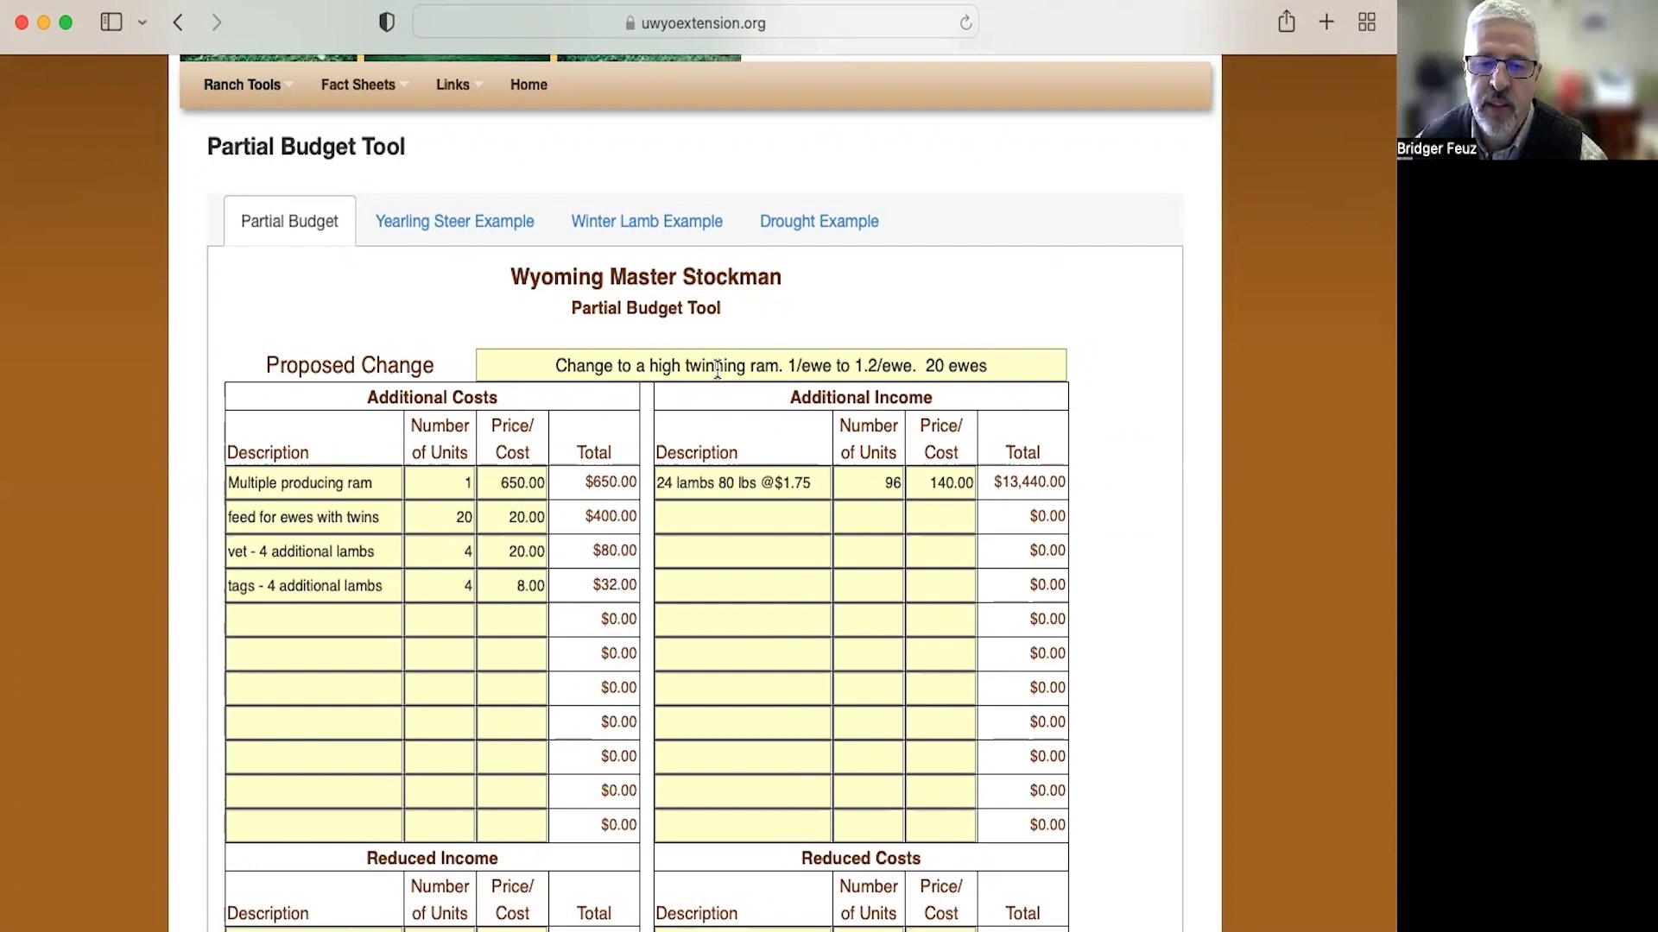
scroll(716, 370, "up", 1)
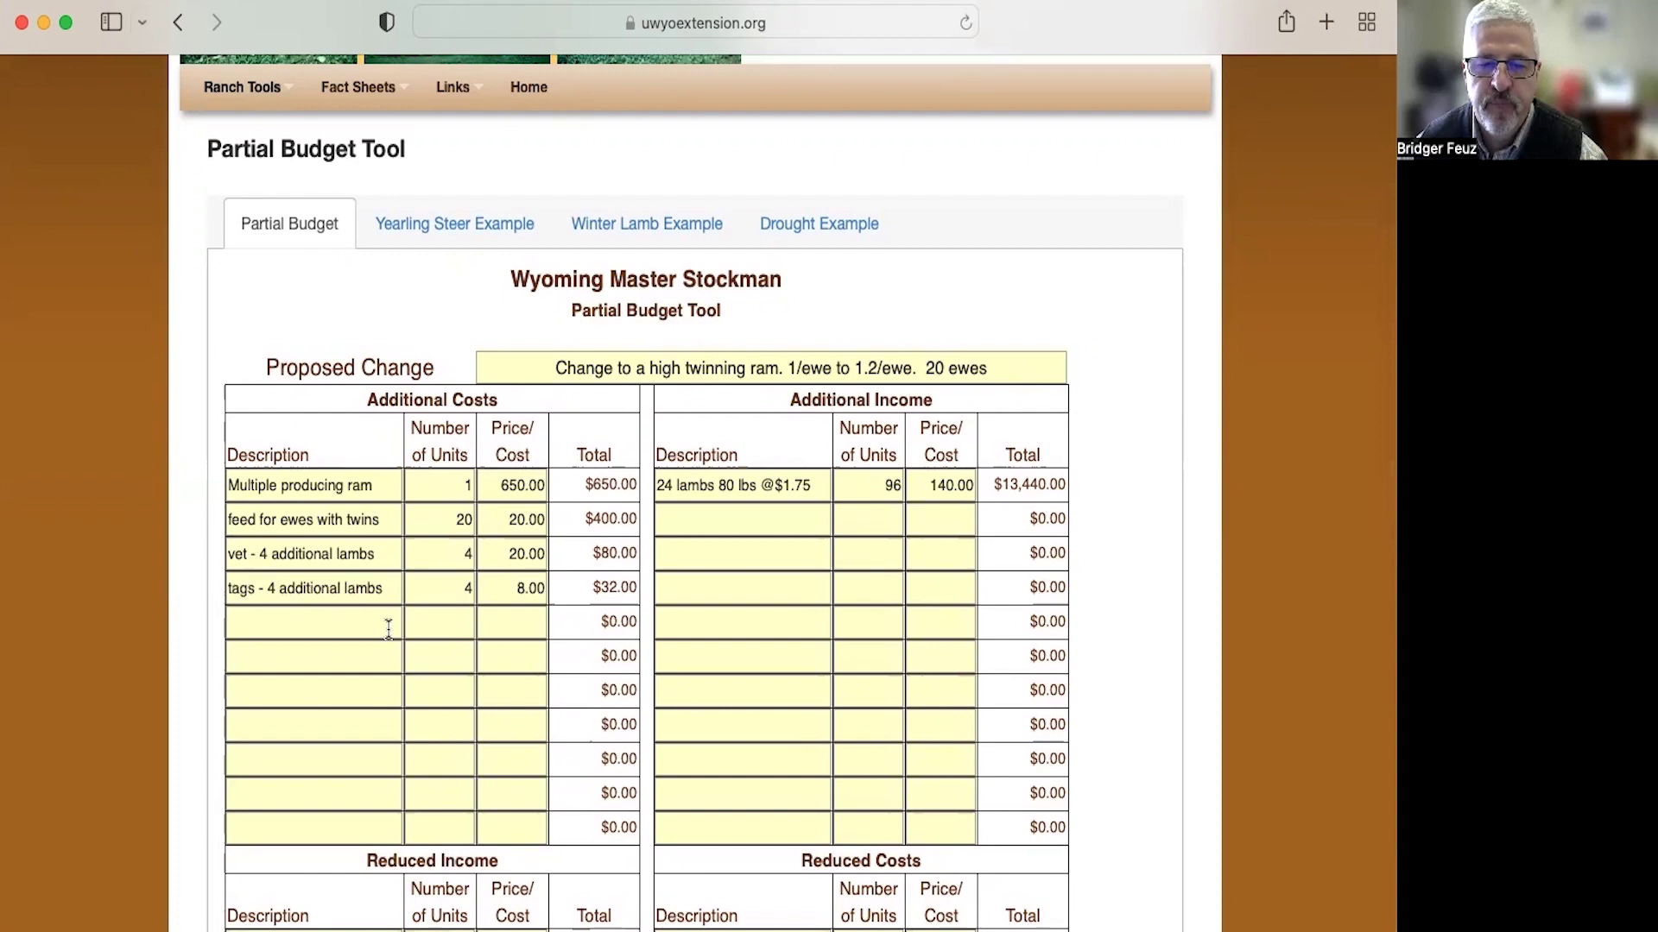
scroll(388, 628, "down", 3)
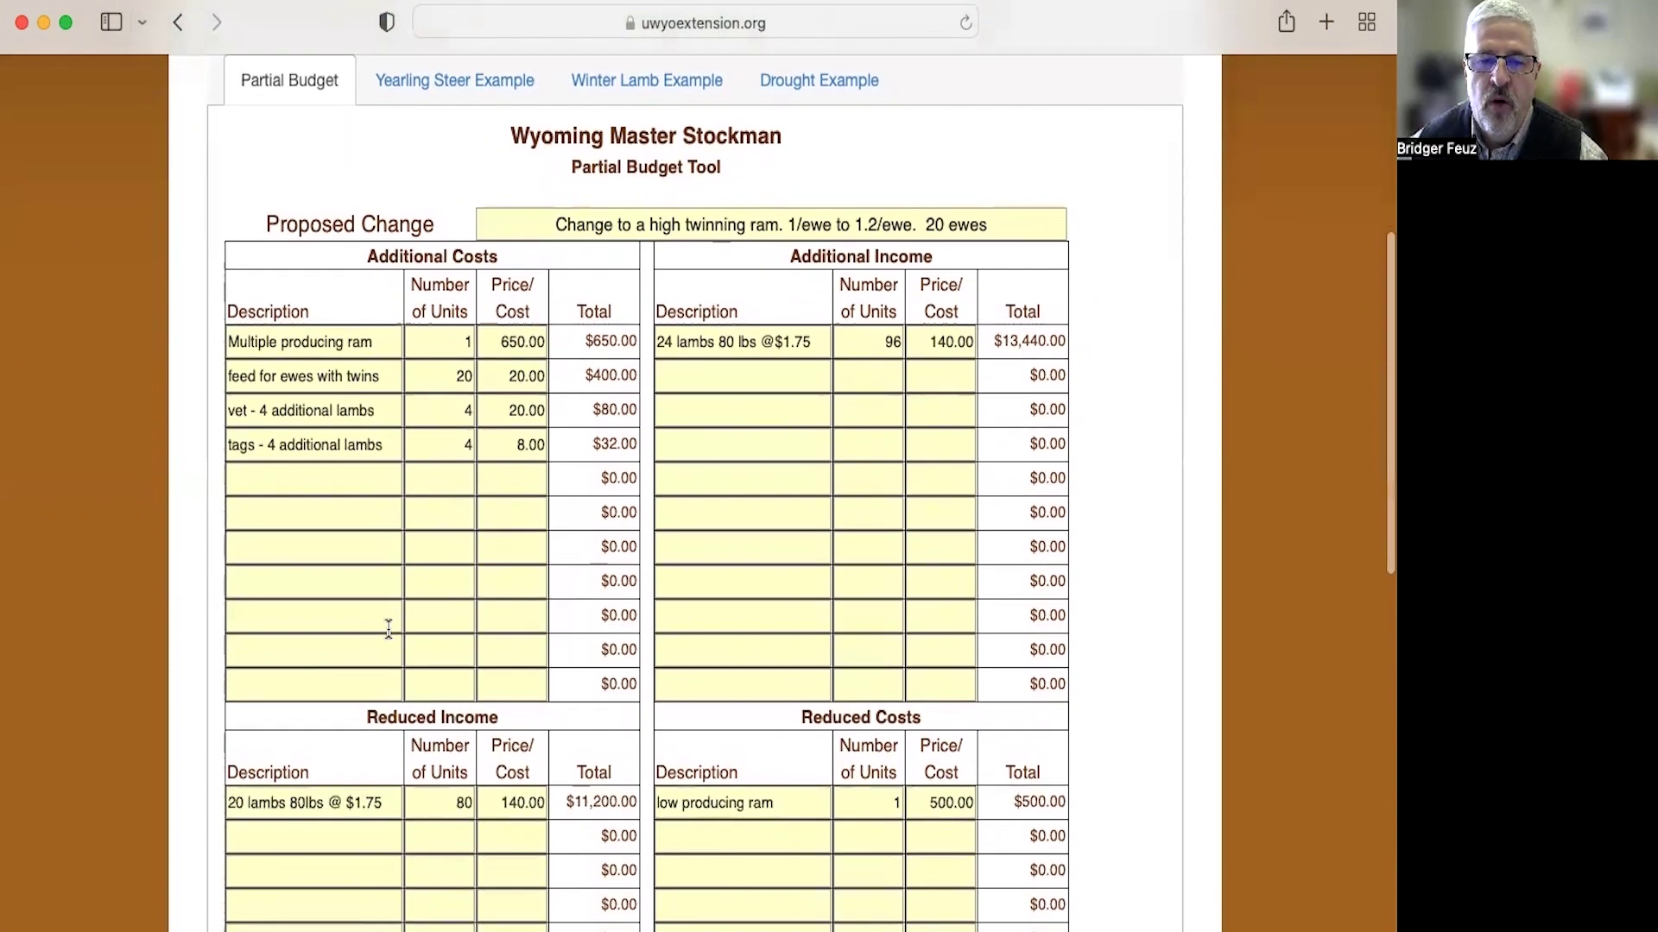
scroll(388, 629, "down", 2)
scroll(389, 629, "down", 3)
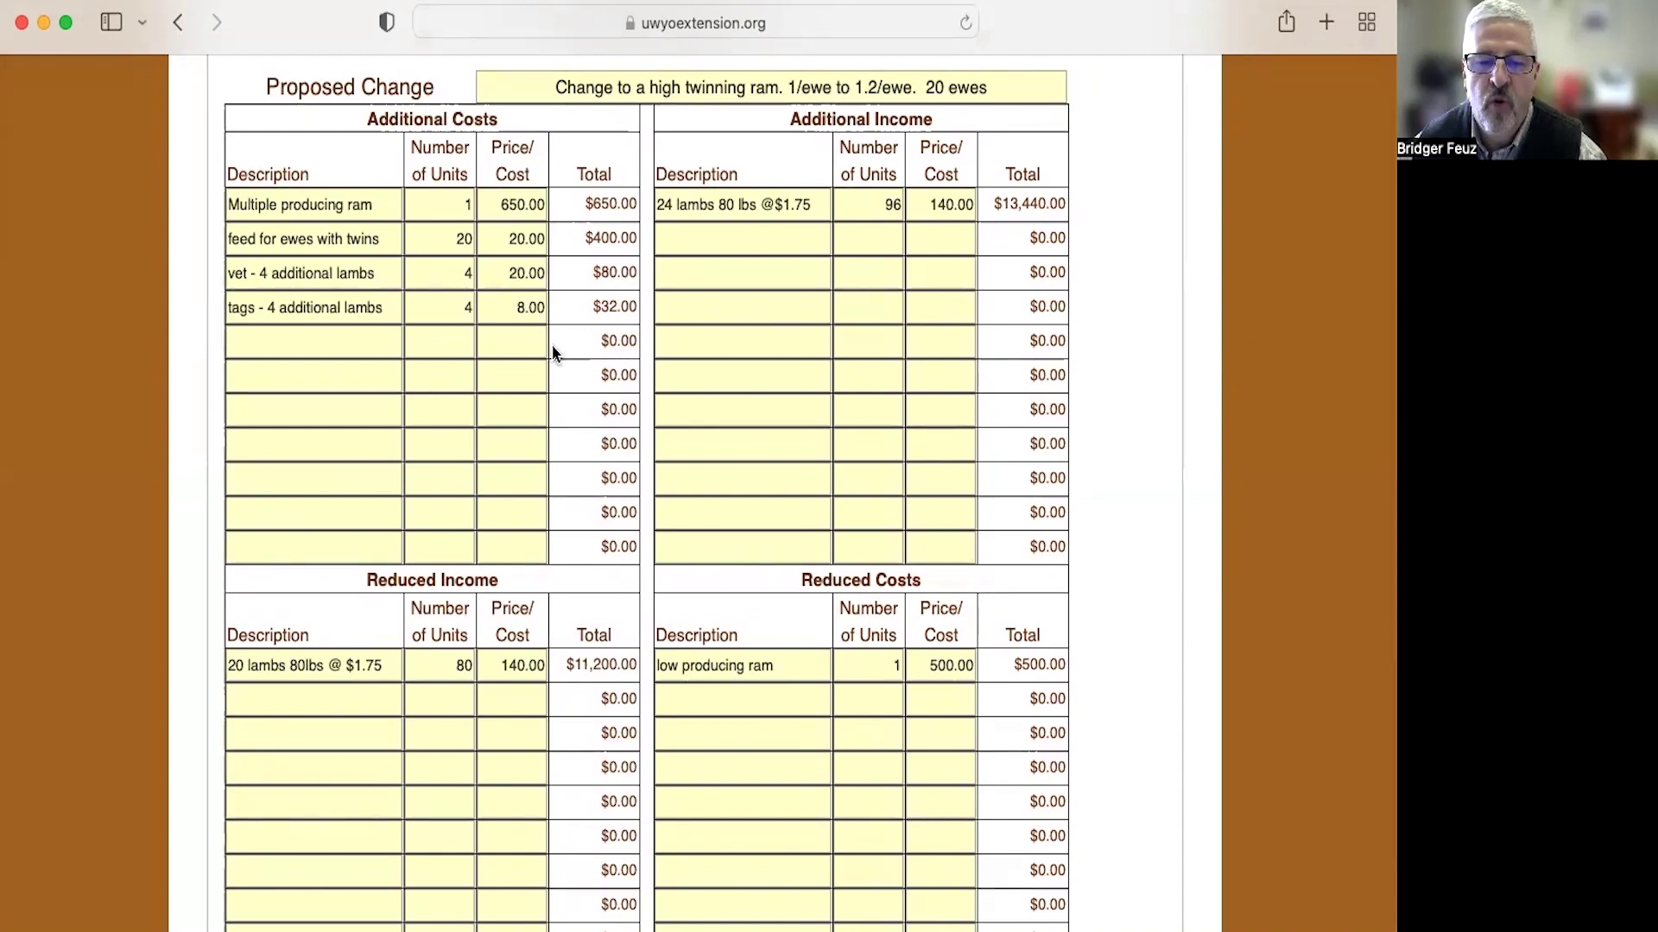
scroll(548, 399, "down", 5)
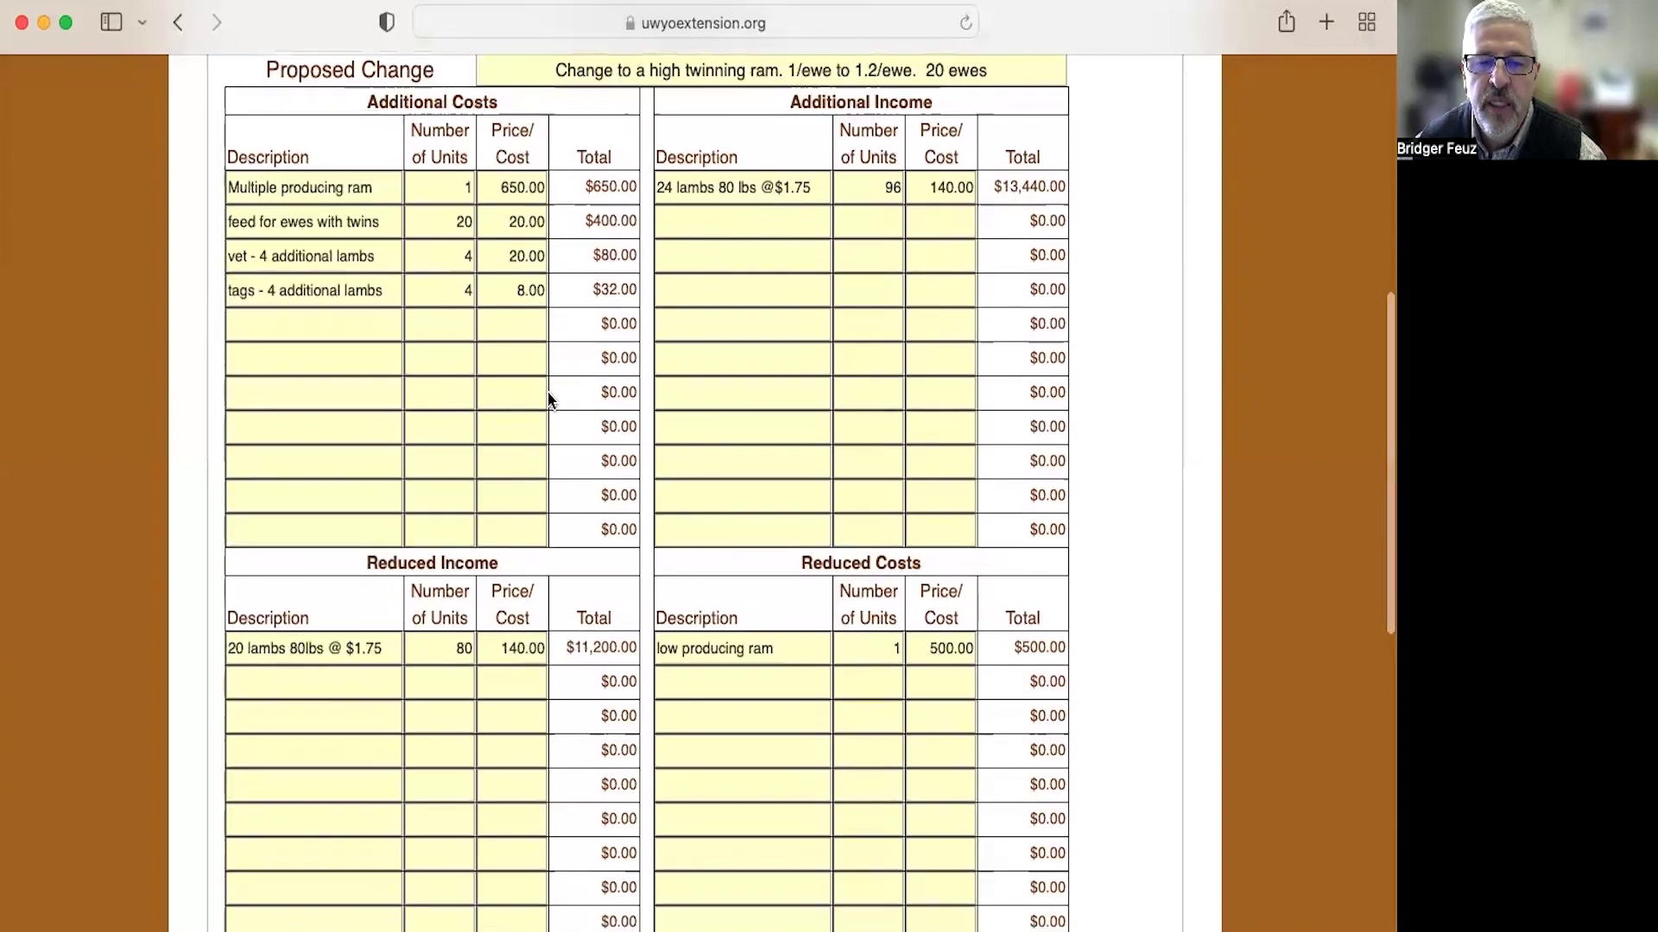
scroll(546, 390, "down", 1)
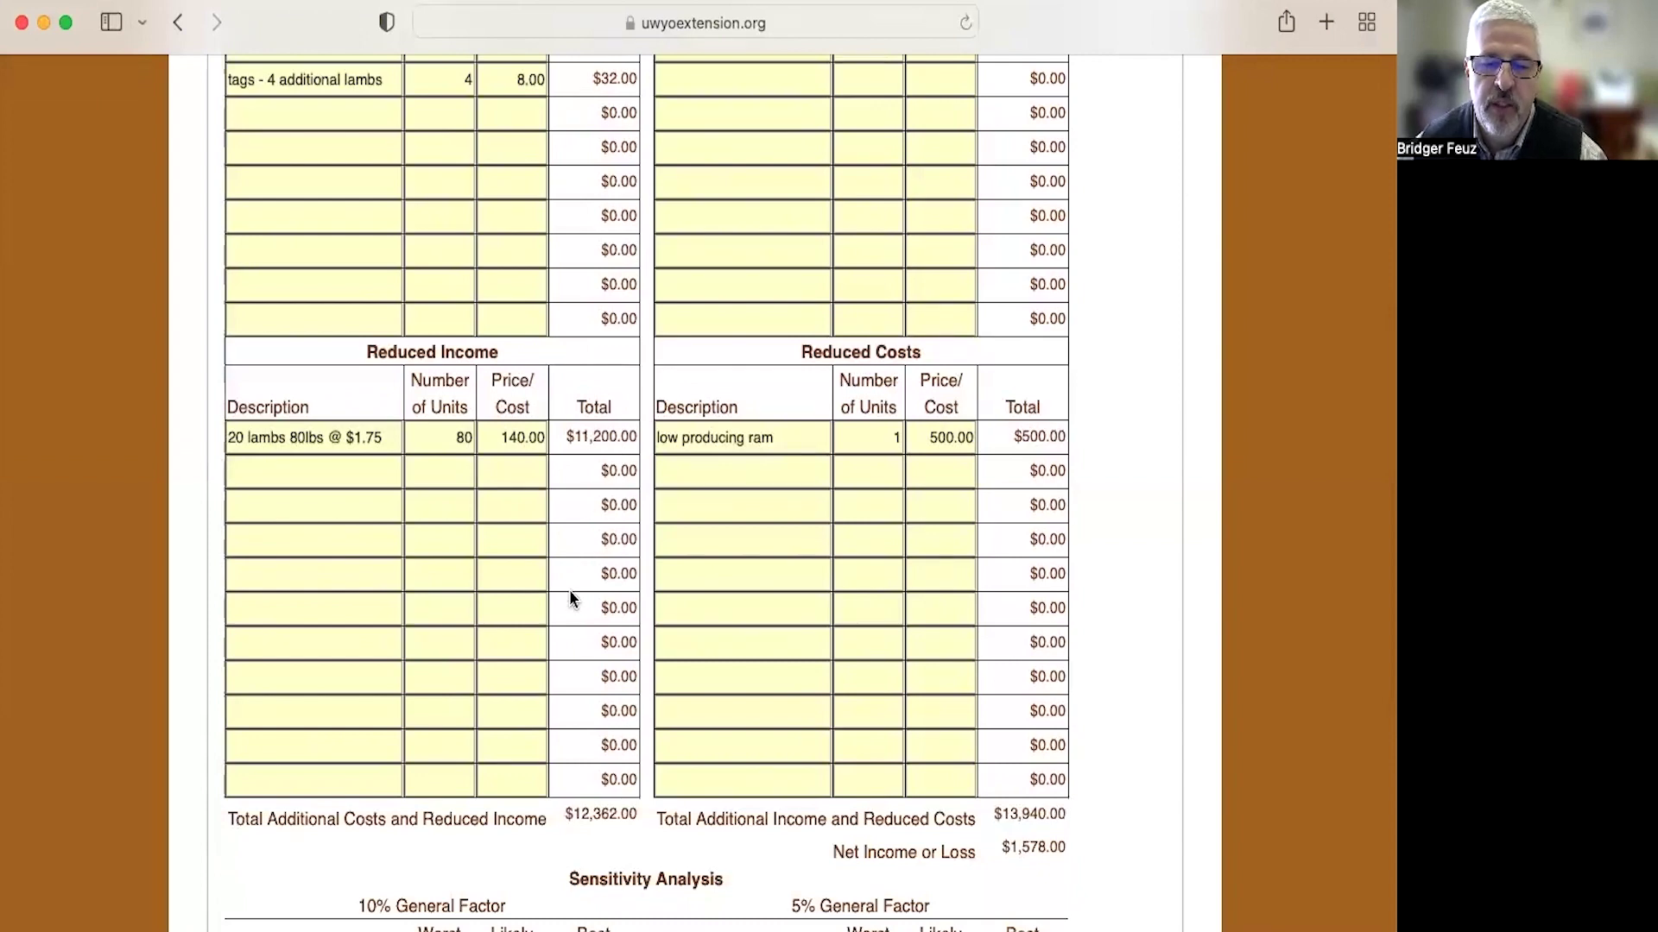
scroll(575, 593, "down", 3)
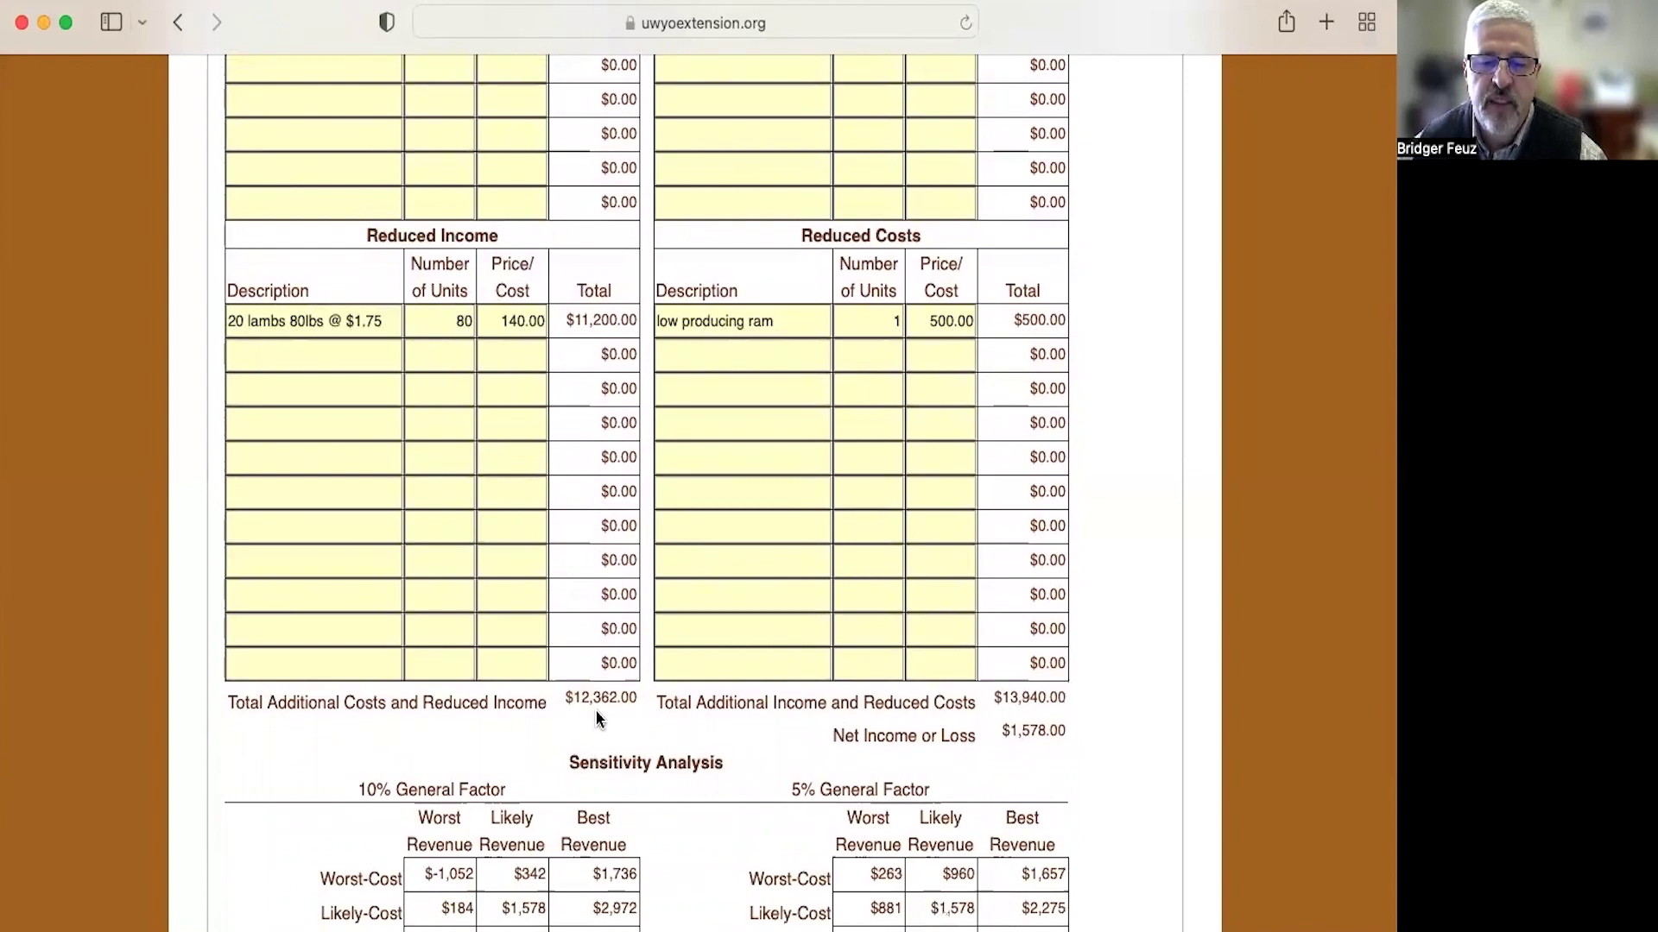
scroll(597, 718, "up", 8)
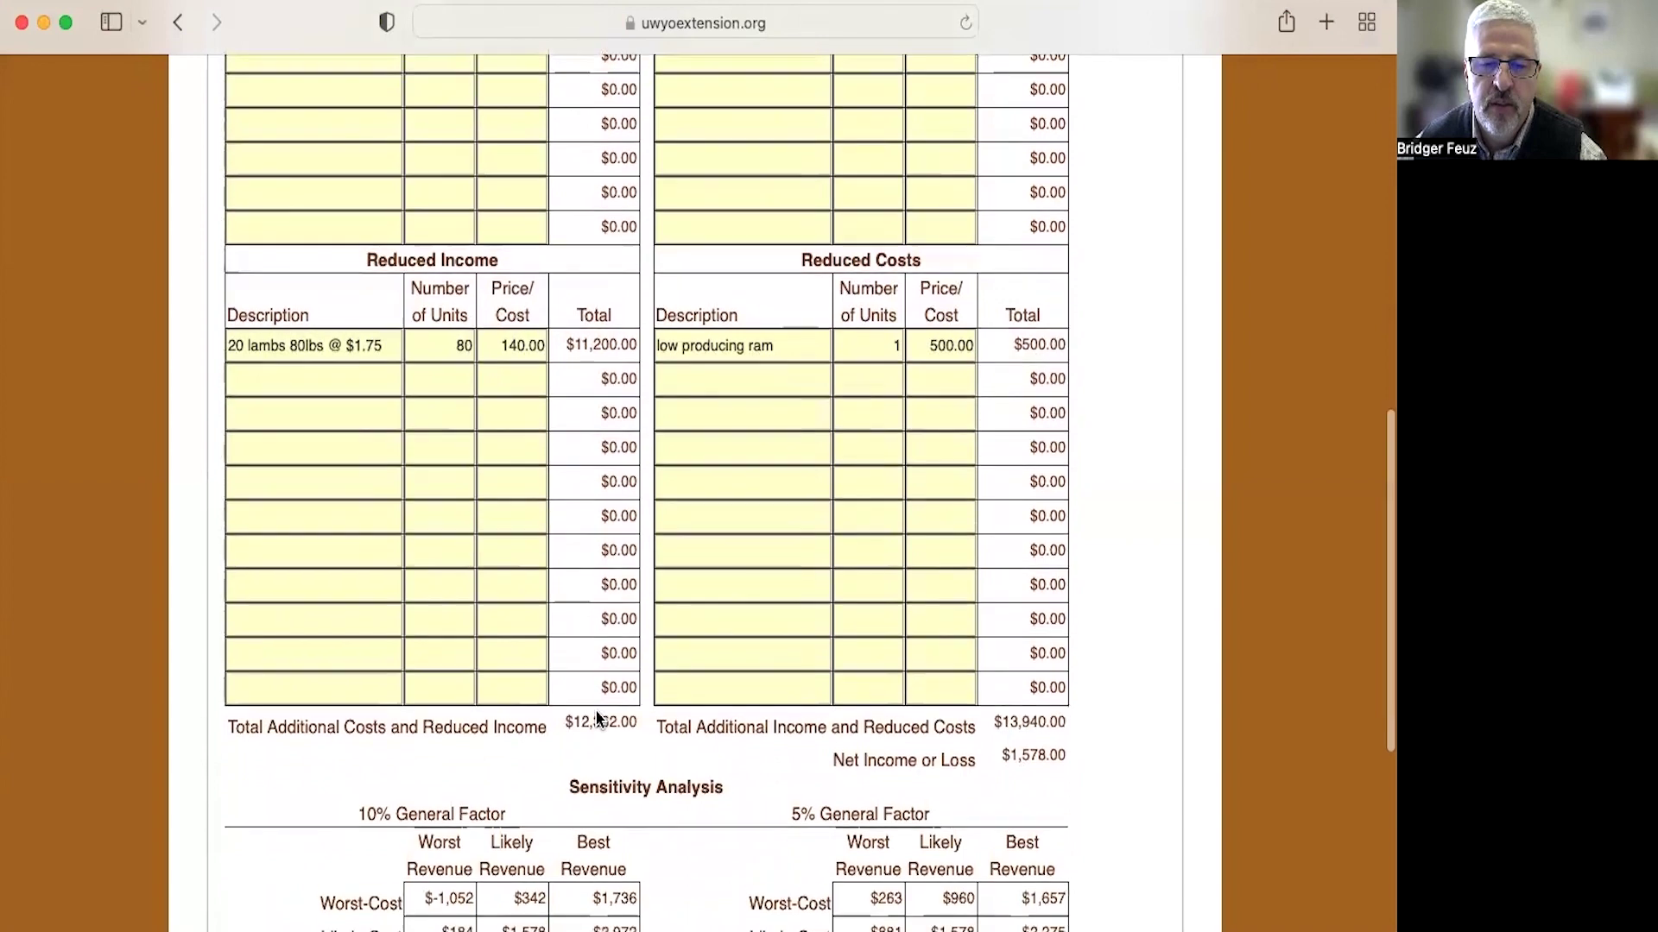
scroll(597, 718, "up", 1)
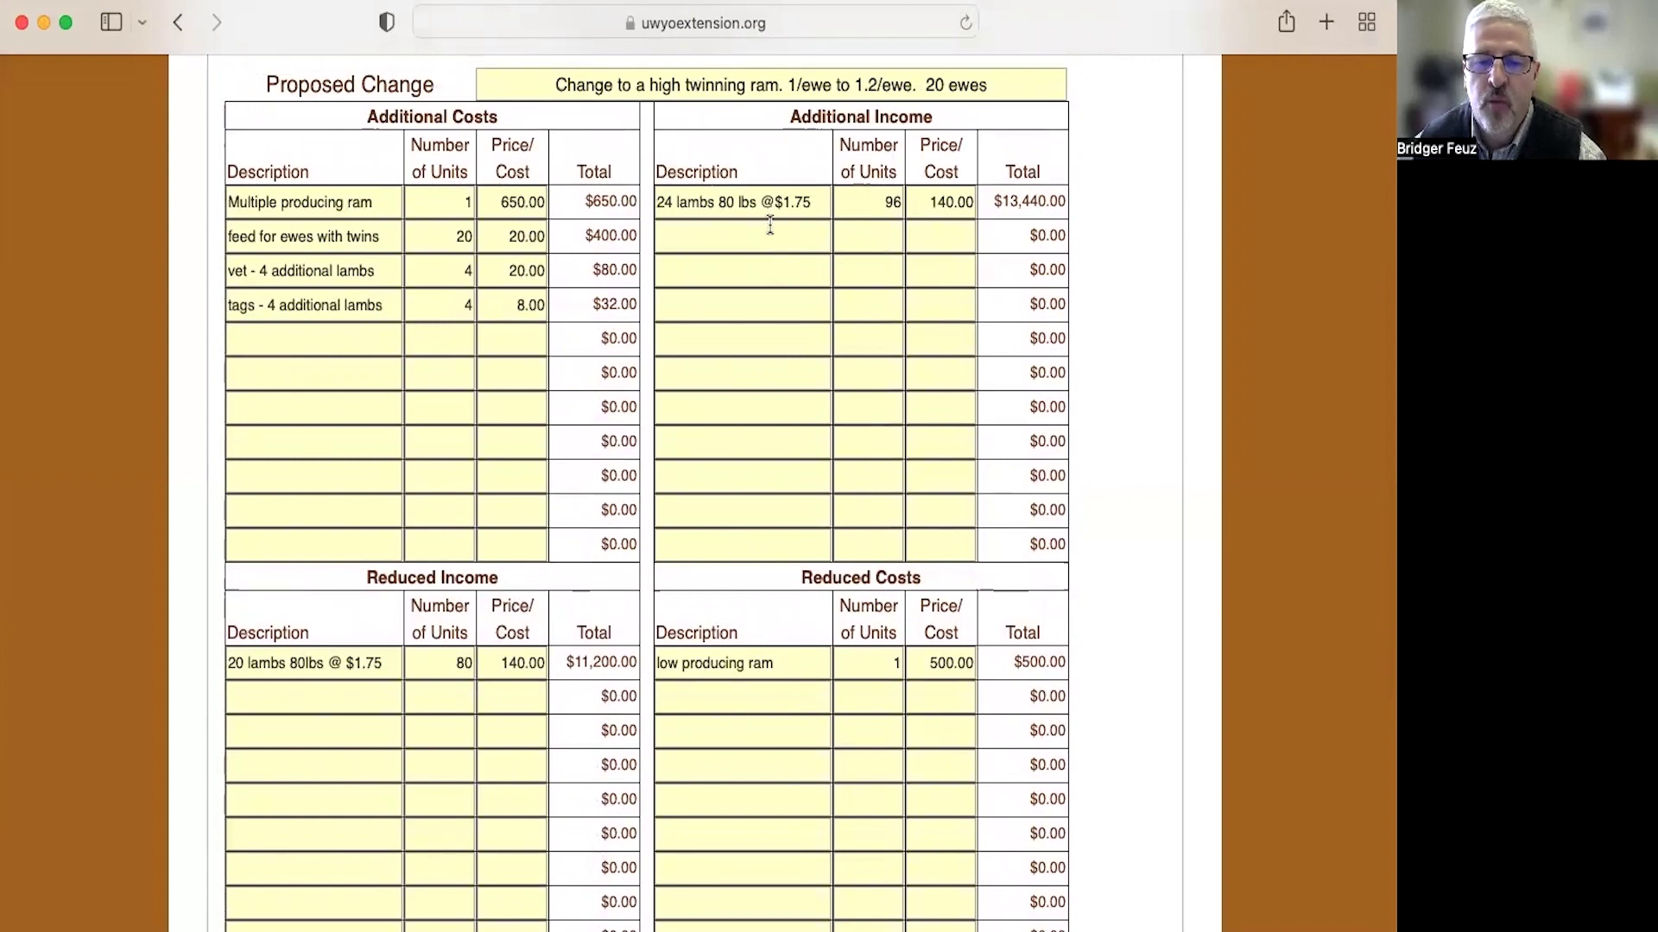
scroll(770, 224, "right", 1)
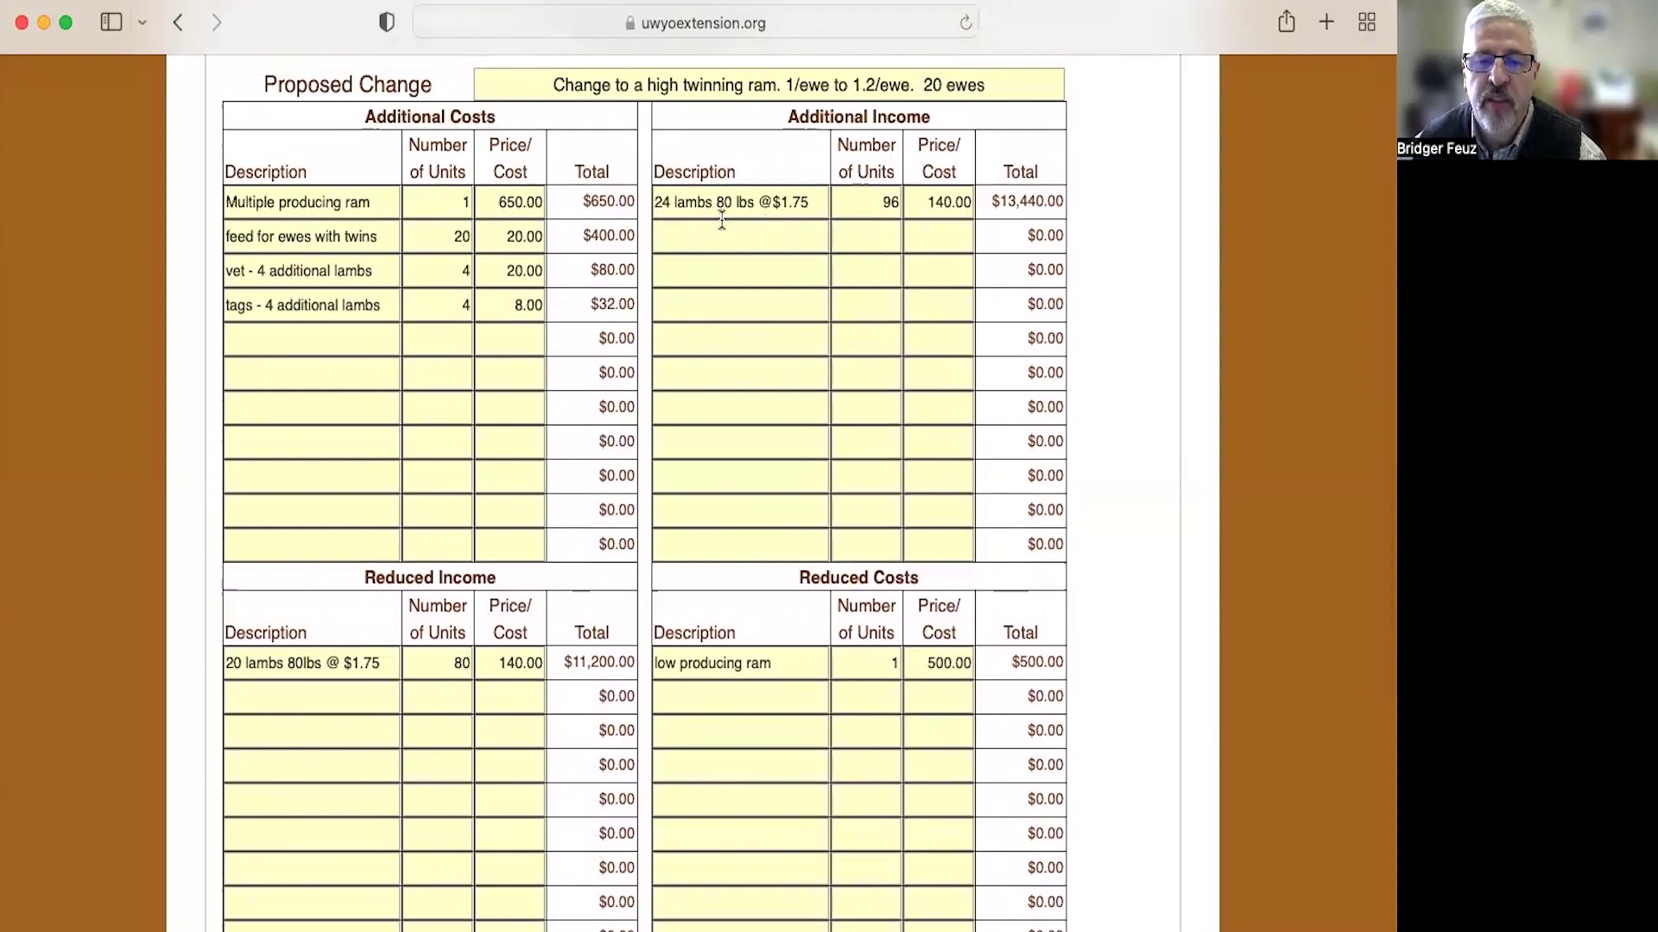
scroll(735, 218, "up", 1)
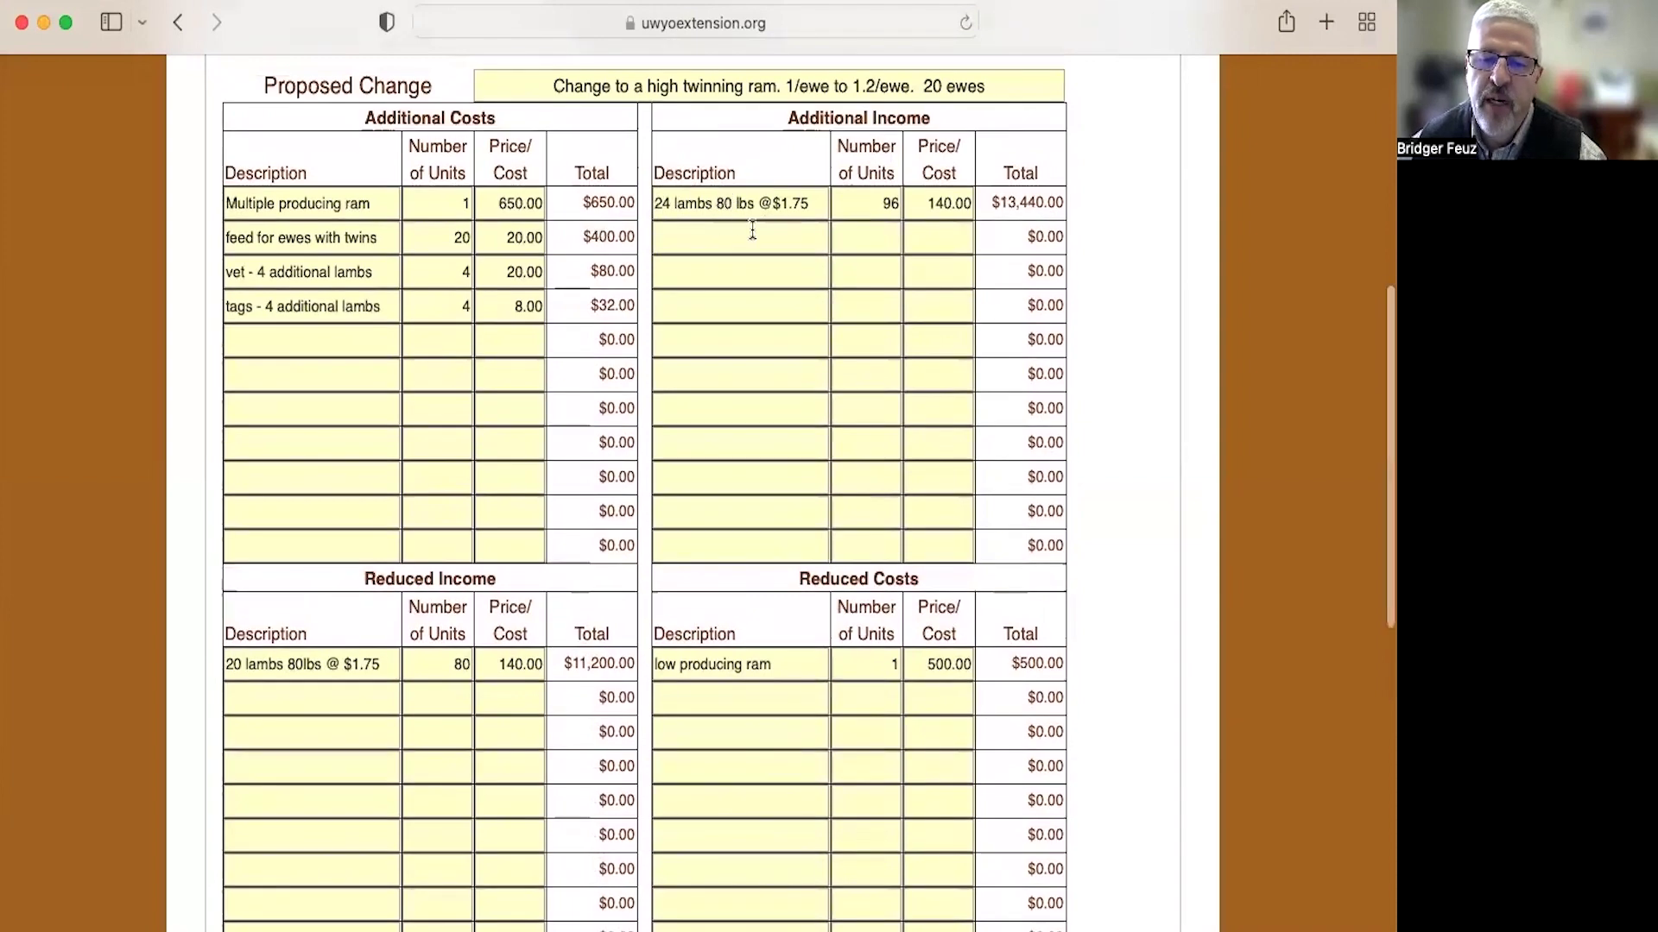
scroll(796, 222, "left", 1)
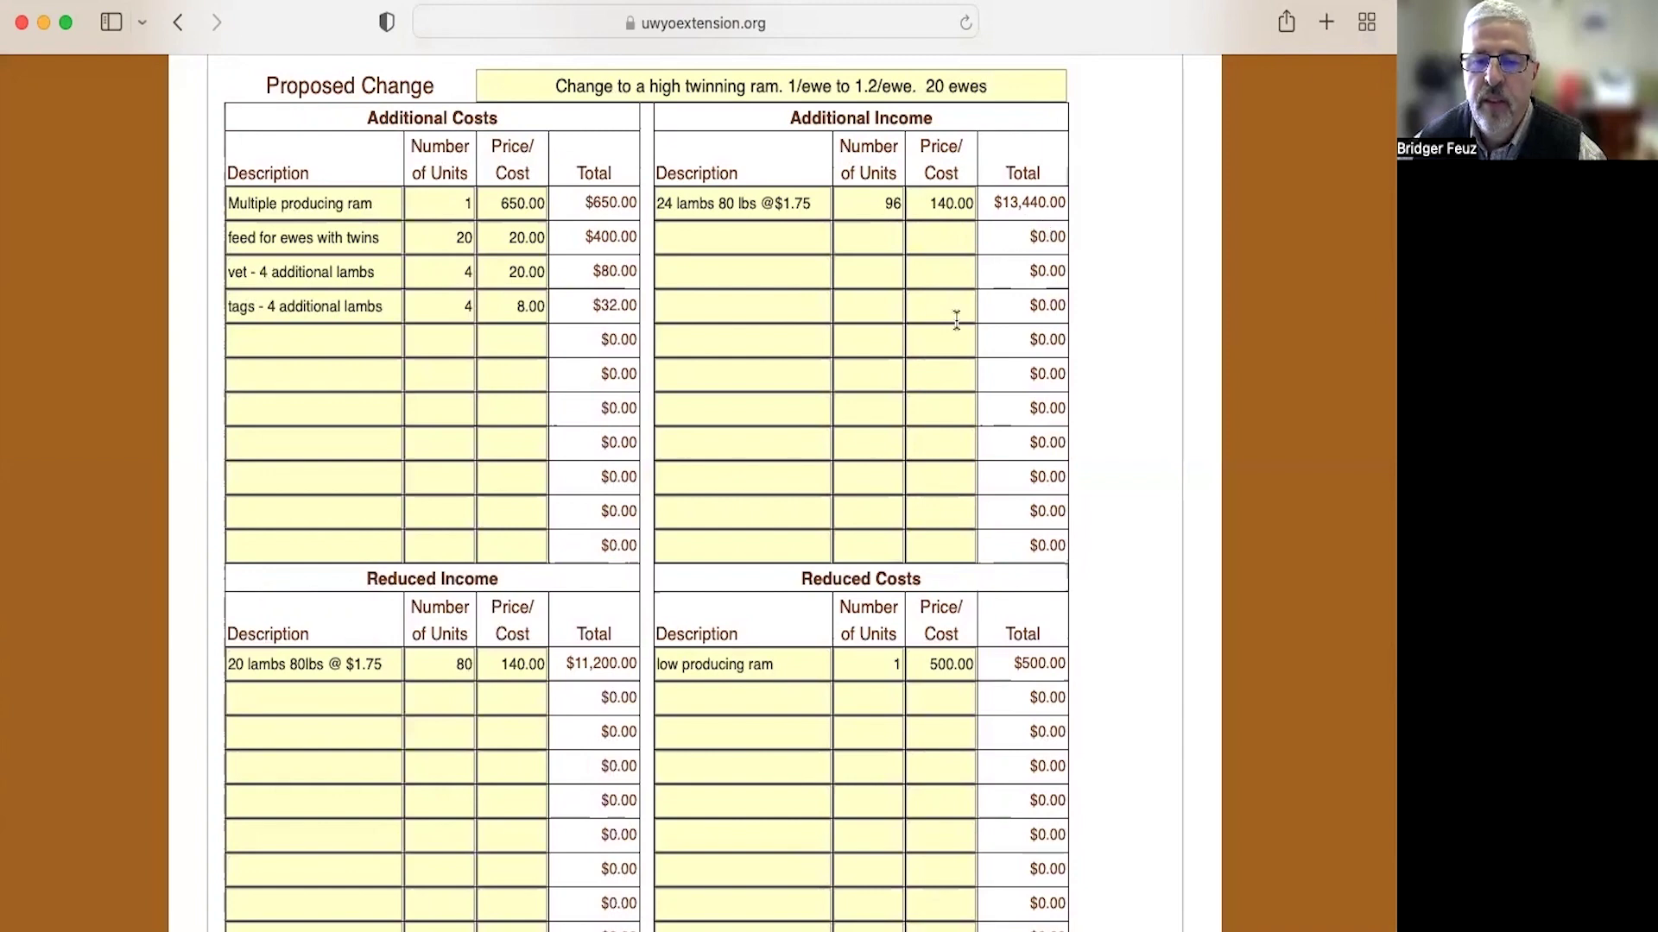
scroll(956, 320, "down", 3)
scroll(956, 321, "down", 4)
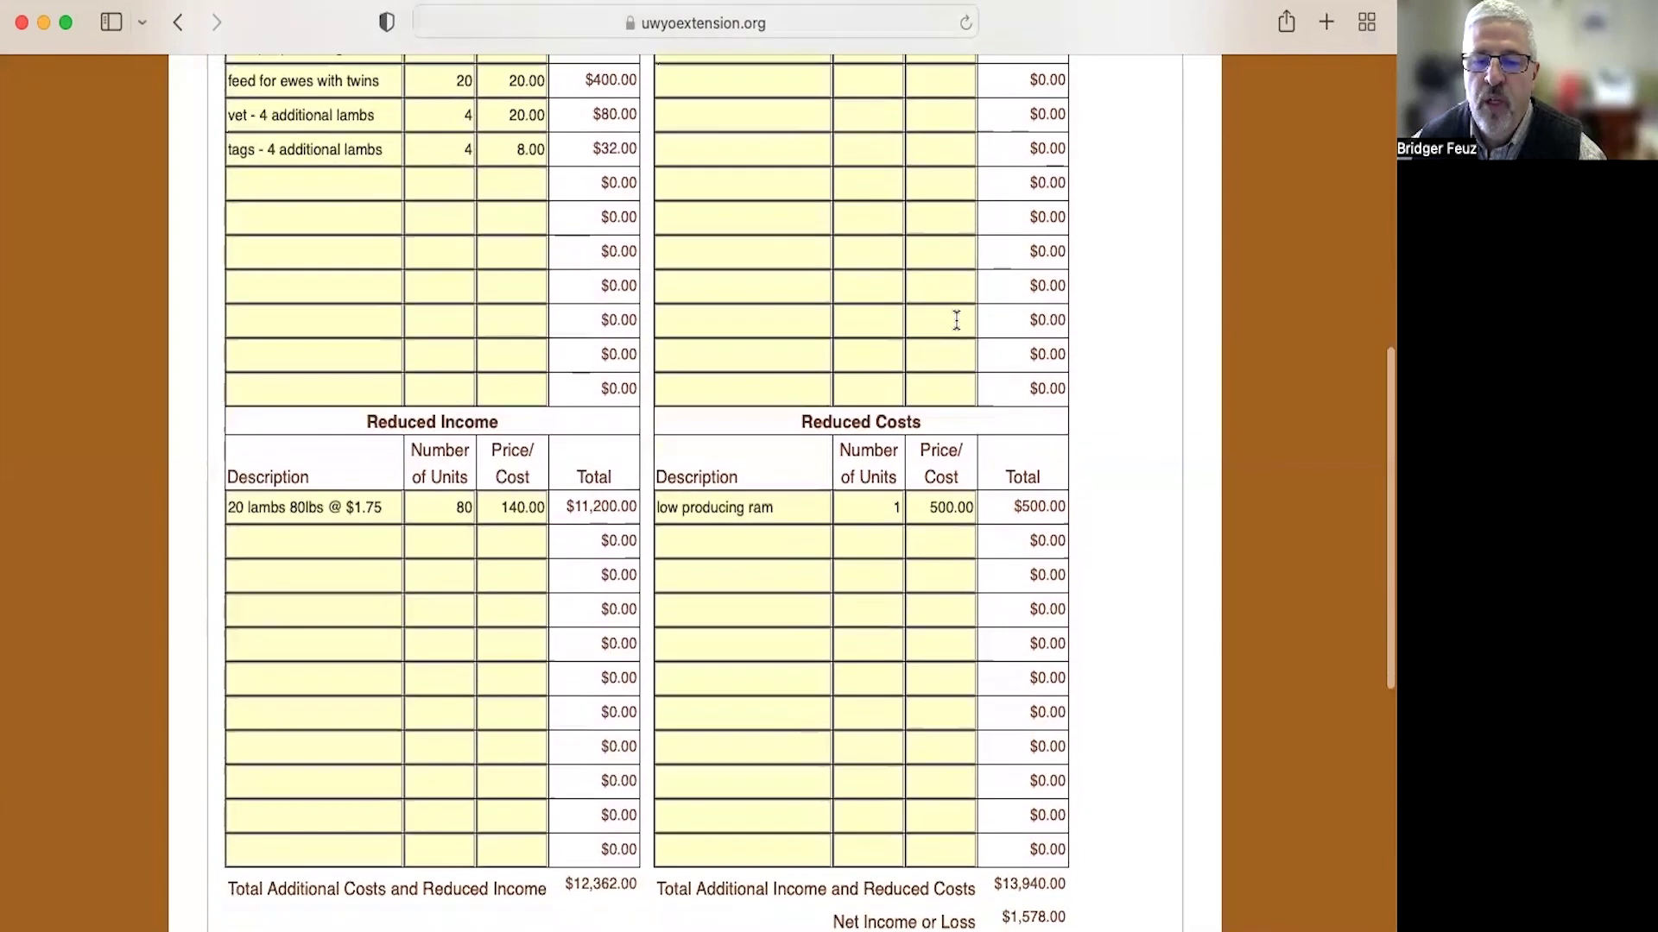
scroll(955, 324, "up", 5)
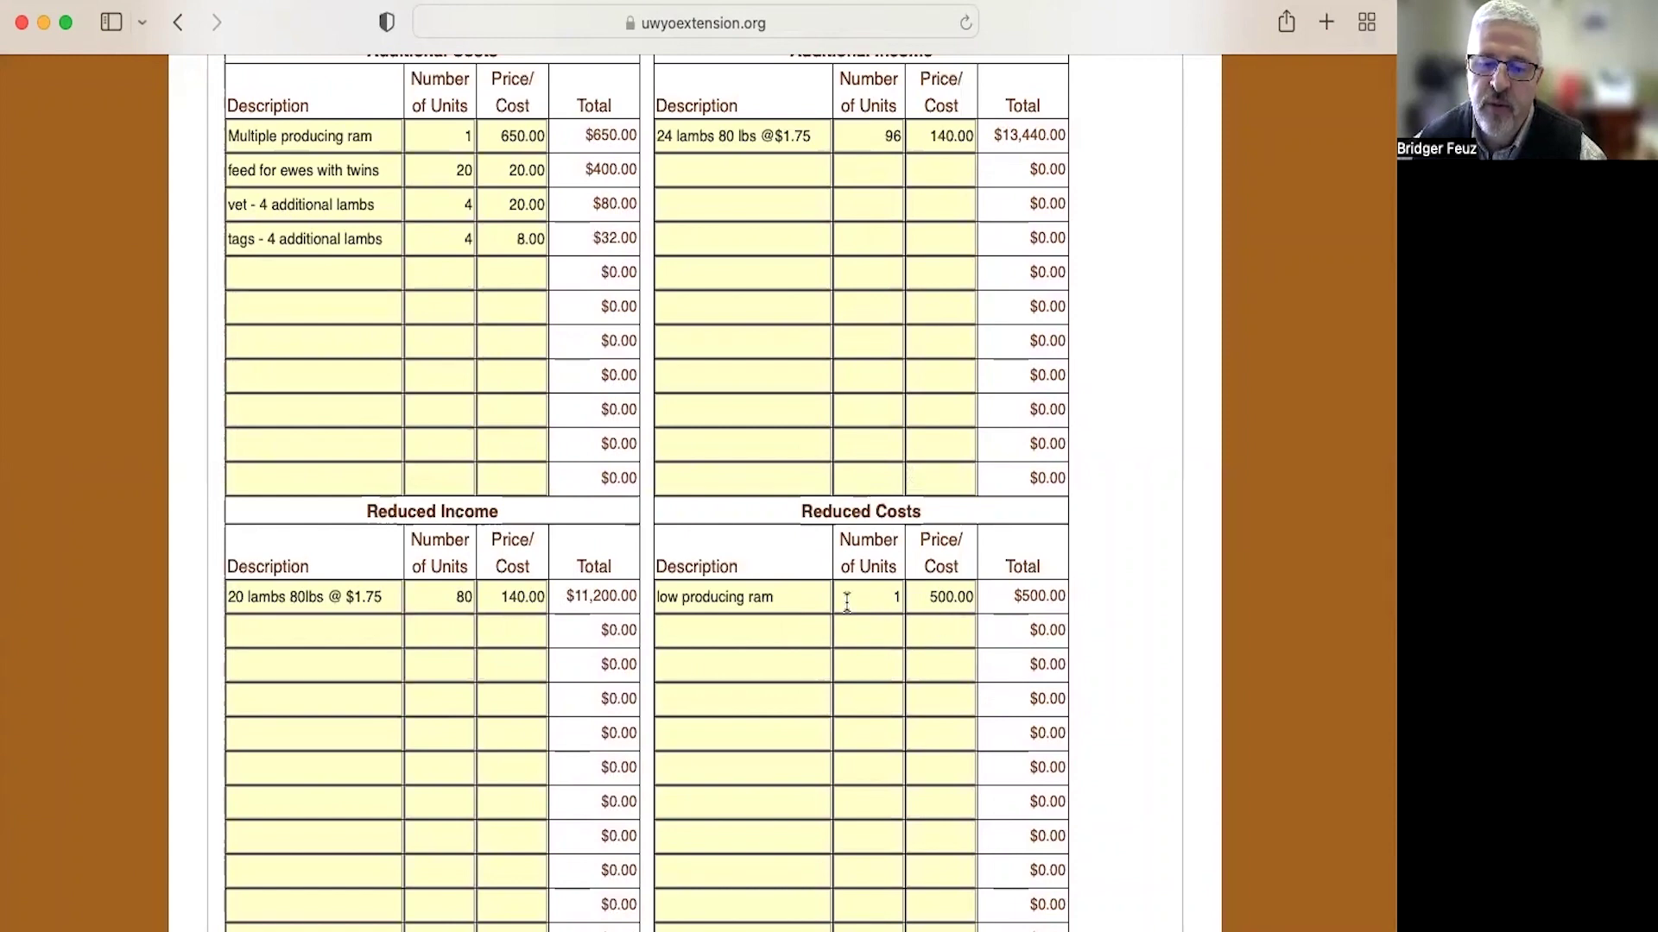
scroll(847, 602, "up", 2)
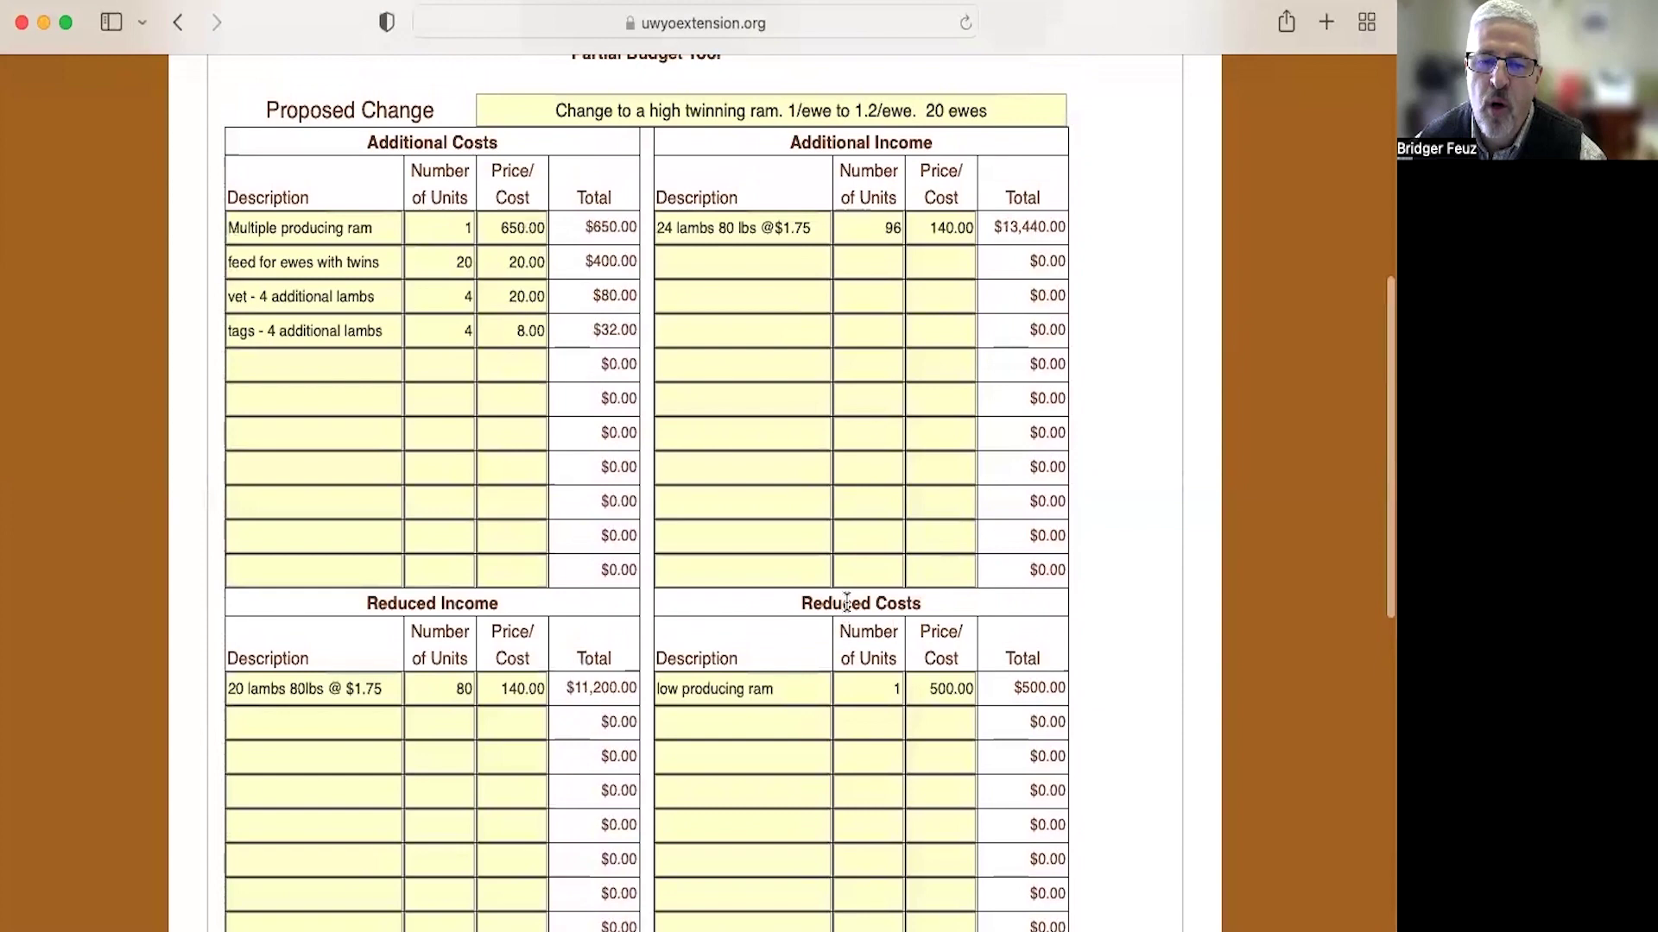
scroll(847, 601, "down", 1)
scroll(847, 601, "down", 2)
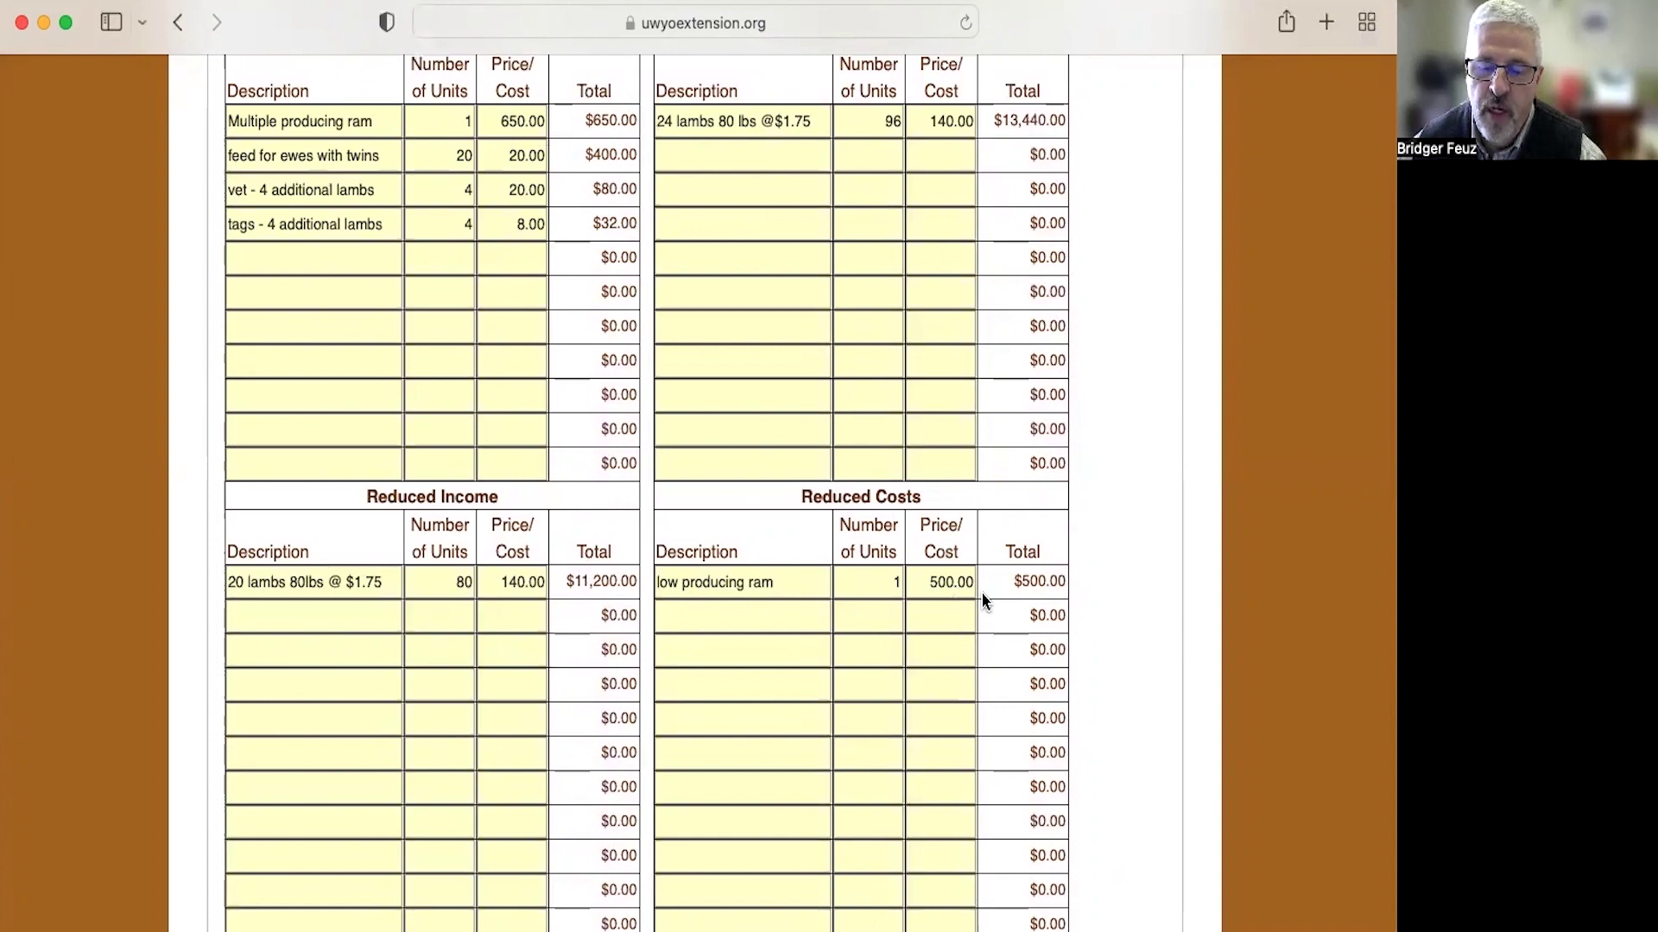
scroll(801, 642, "down", 4)
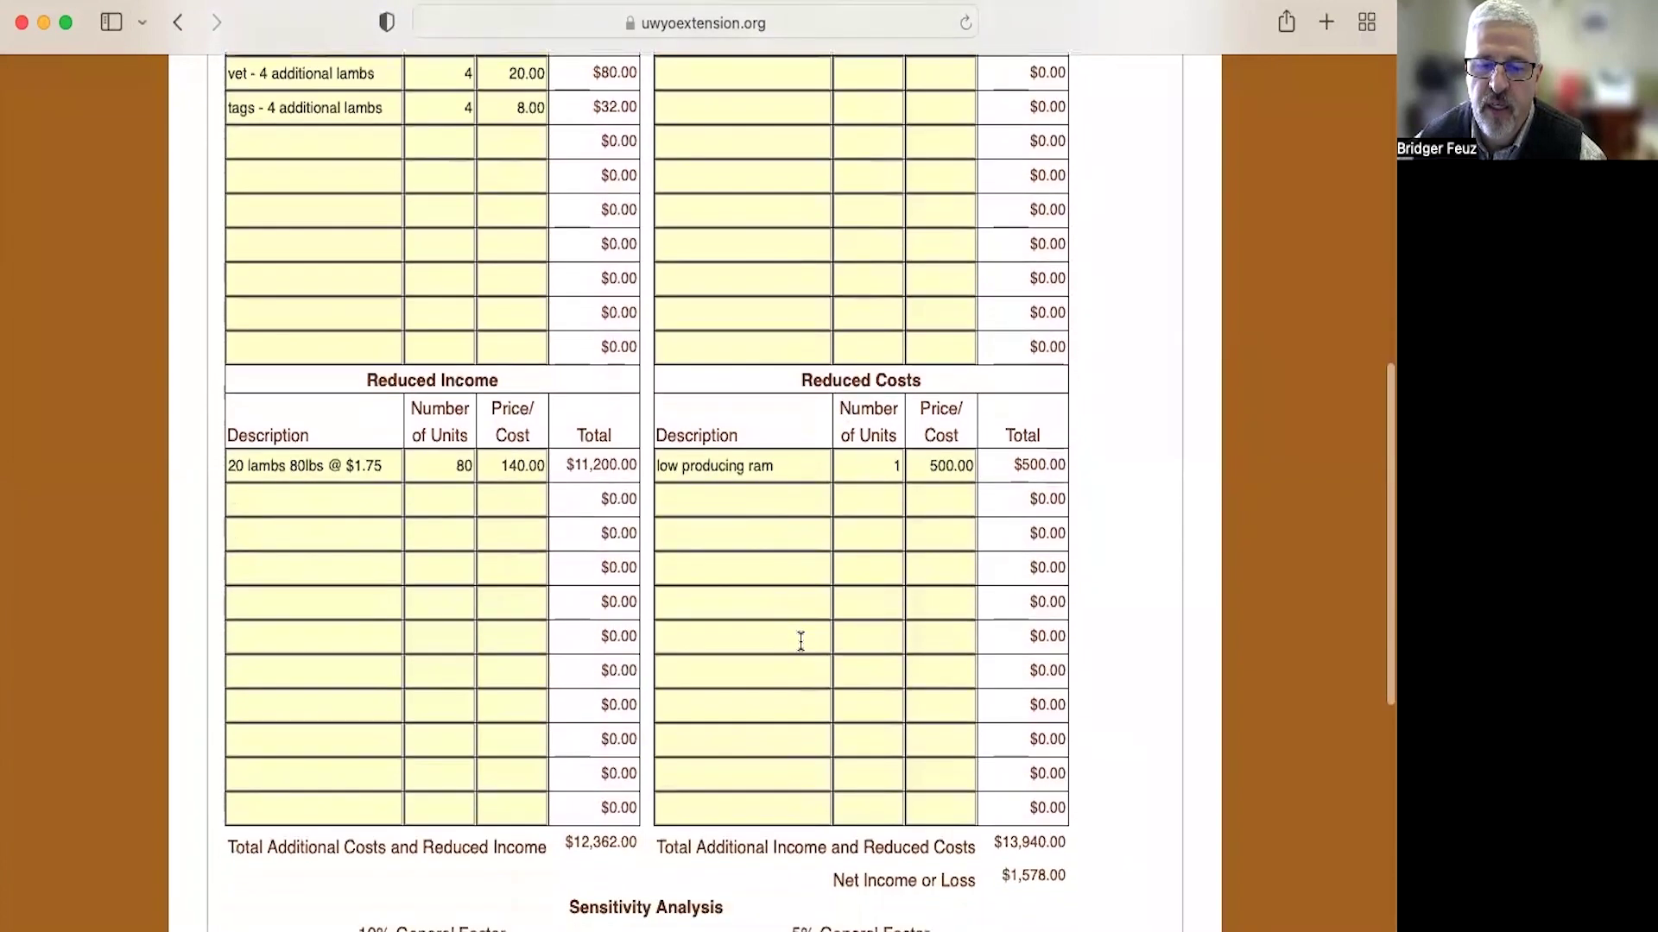
scroll(801, 641, "down", 1)
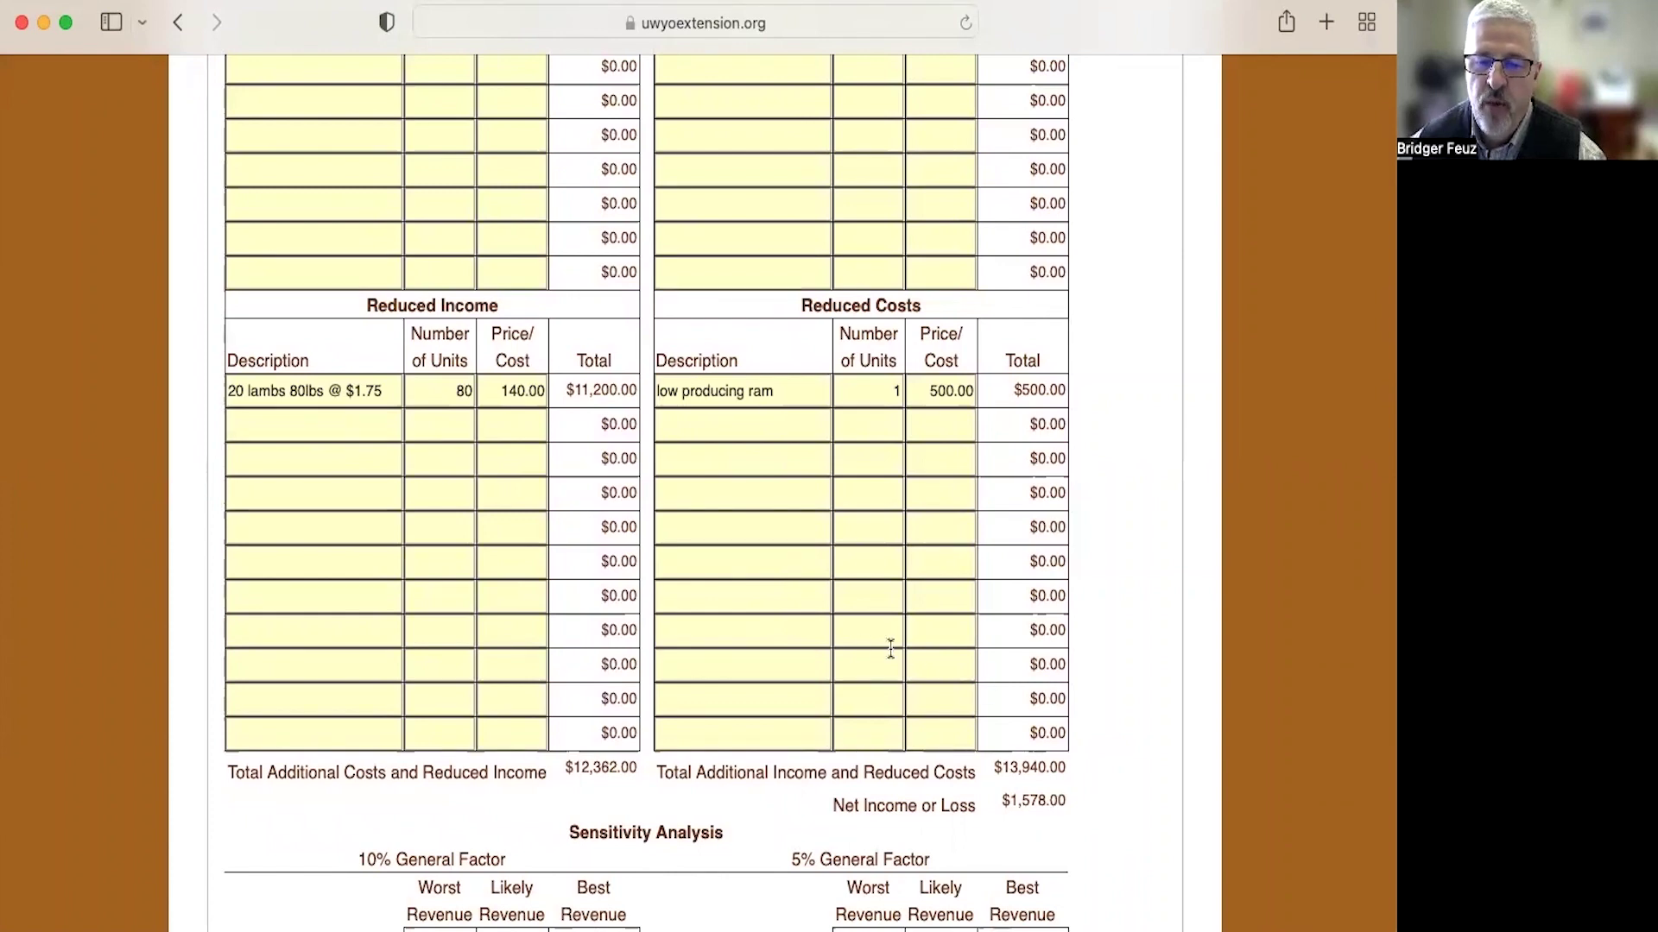
scroll(853, 646, "up", 5)
scroll(853, 644, "up", 1)
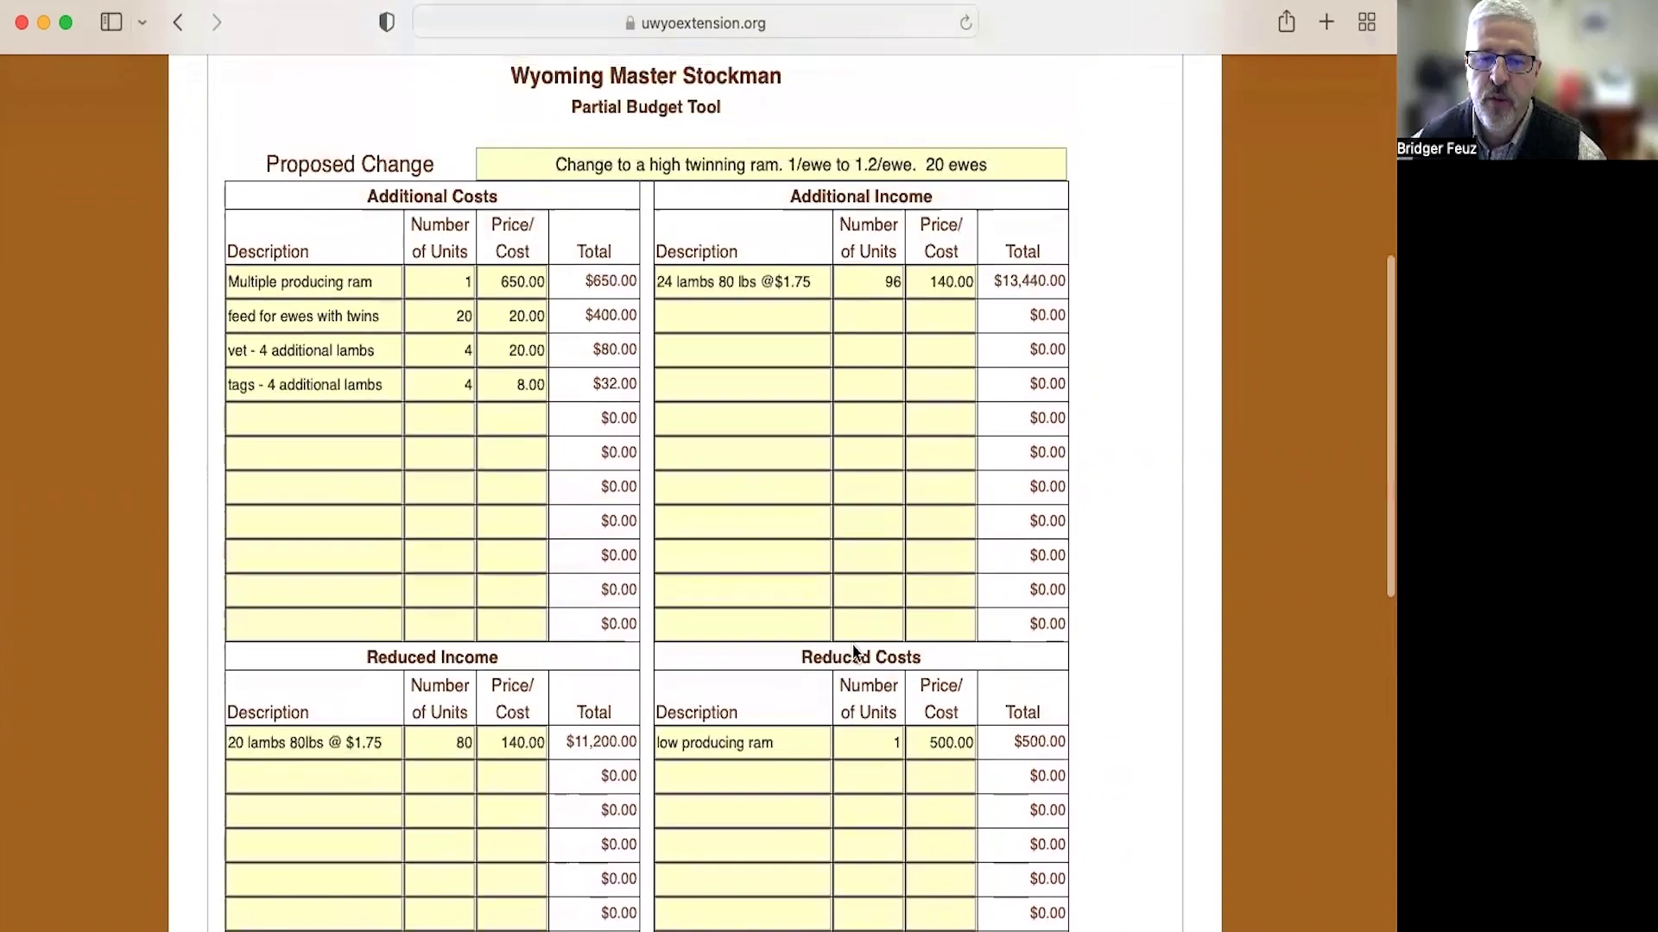
scroll(857, 646, "down", 4)
scroll(746, 769, "down", 7)
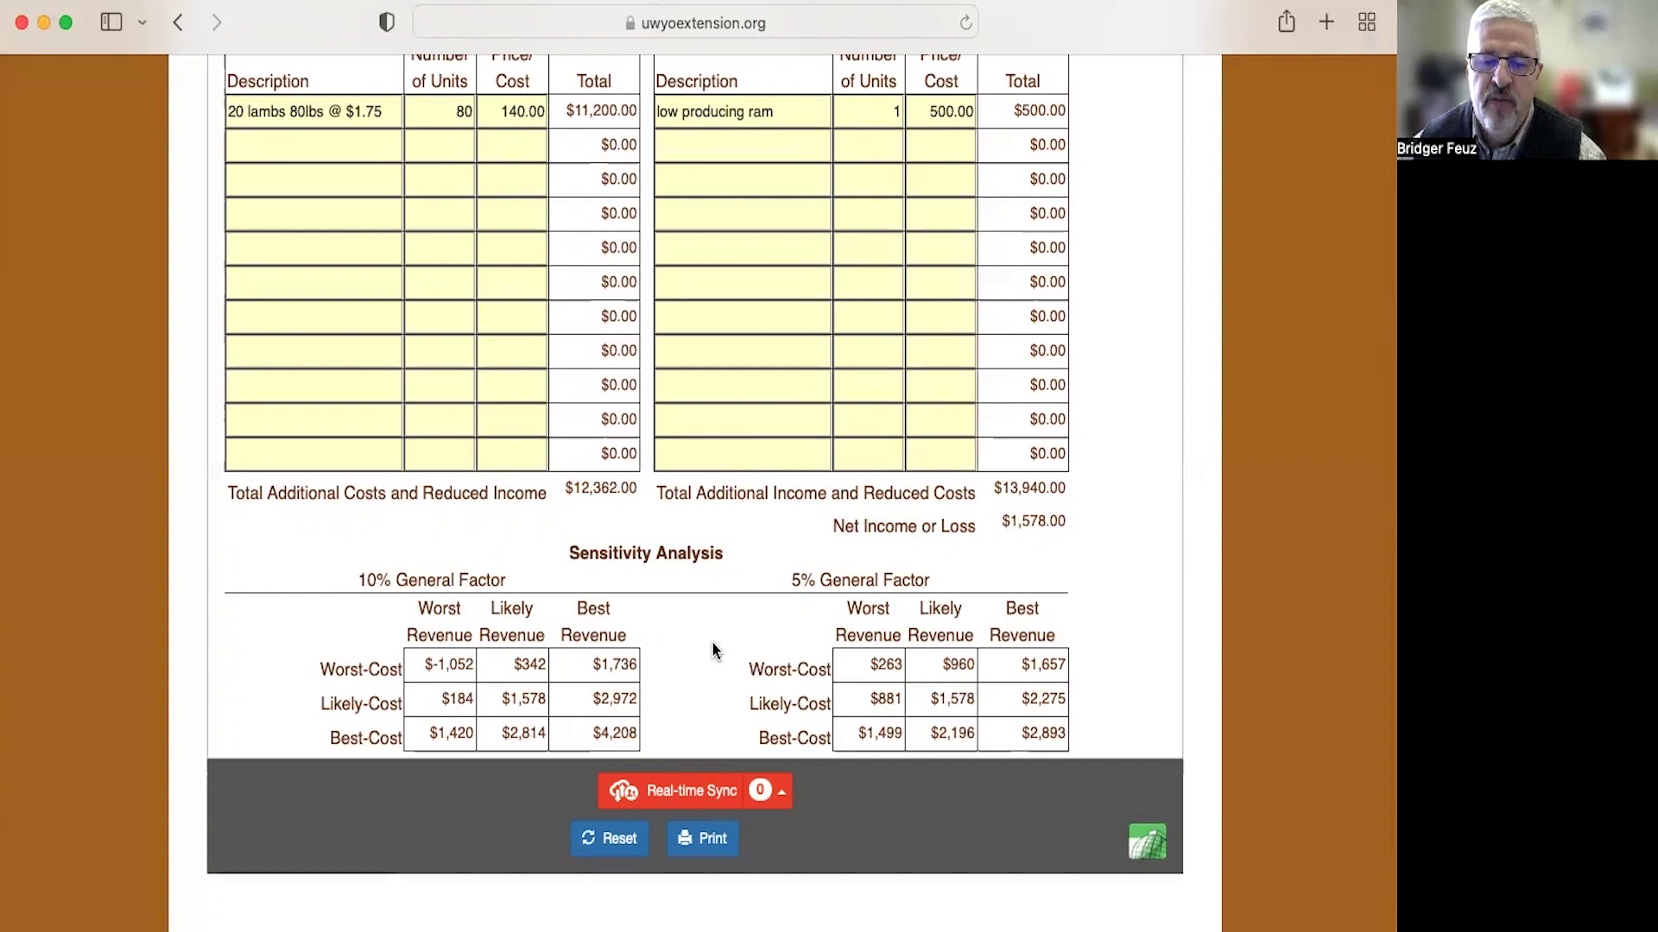
scroll(712, 643, "up", 3)
scroll(711, 650, "up", 5)
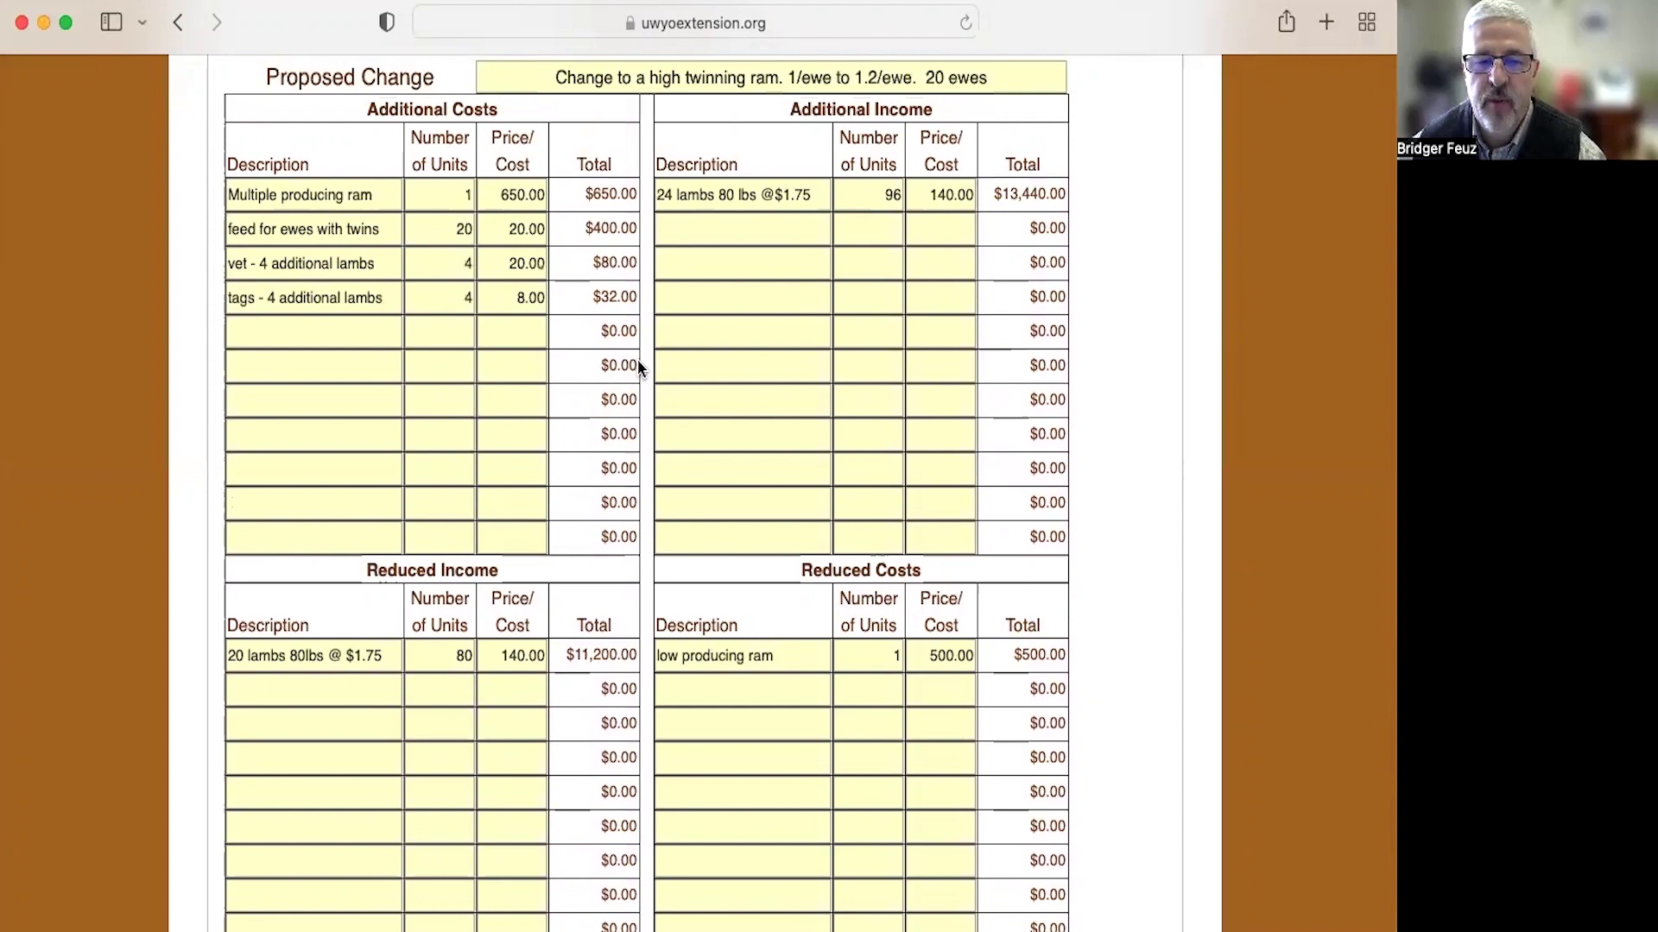
Change the multiple producing ram's price from 650.00 to 750, lowering net income to $1,478
left_click(501, 194)
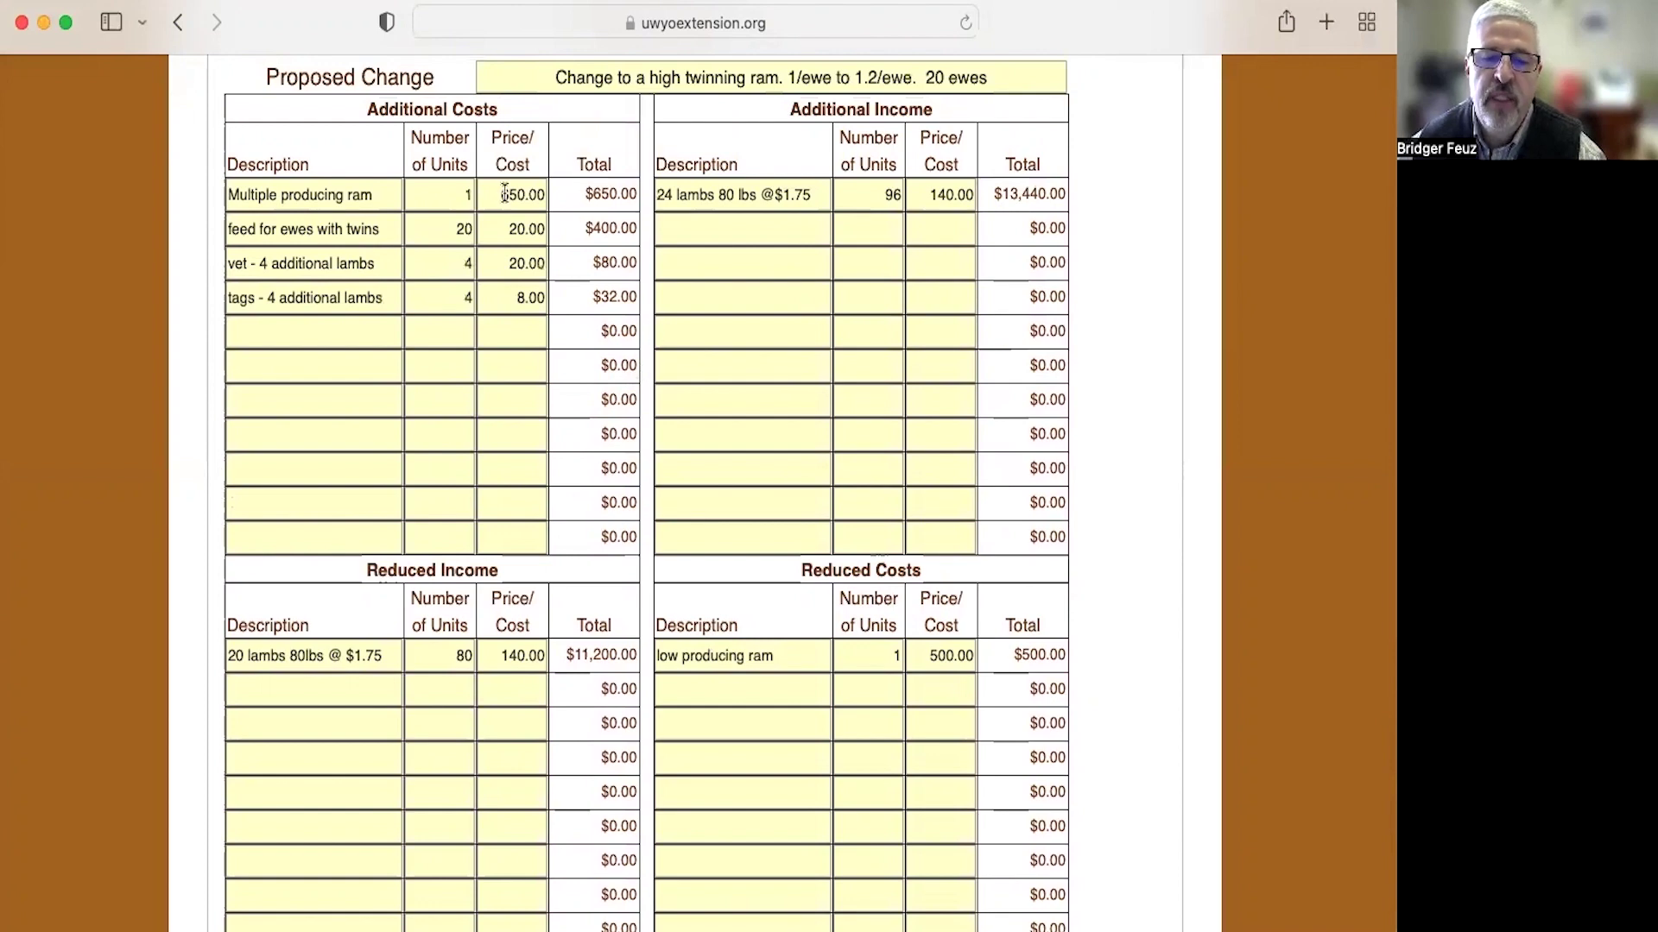
left_click_drag(502, 194, 545, 194)
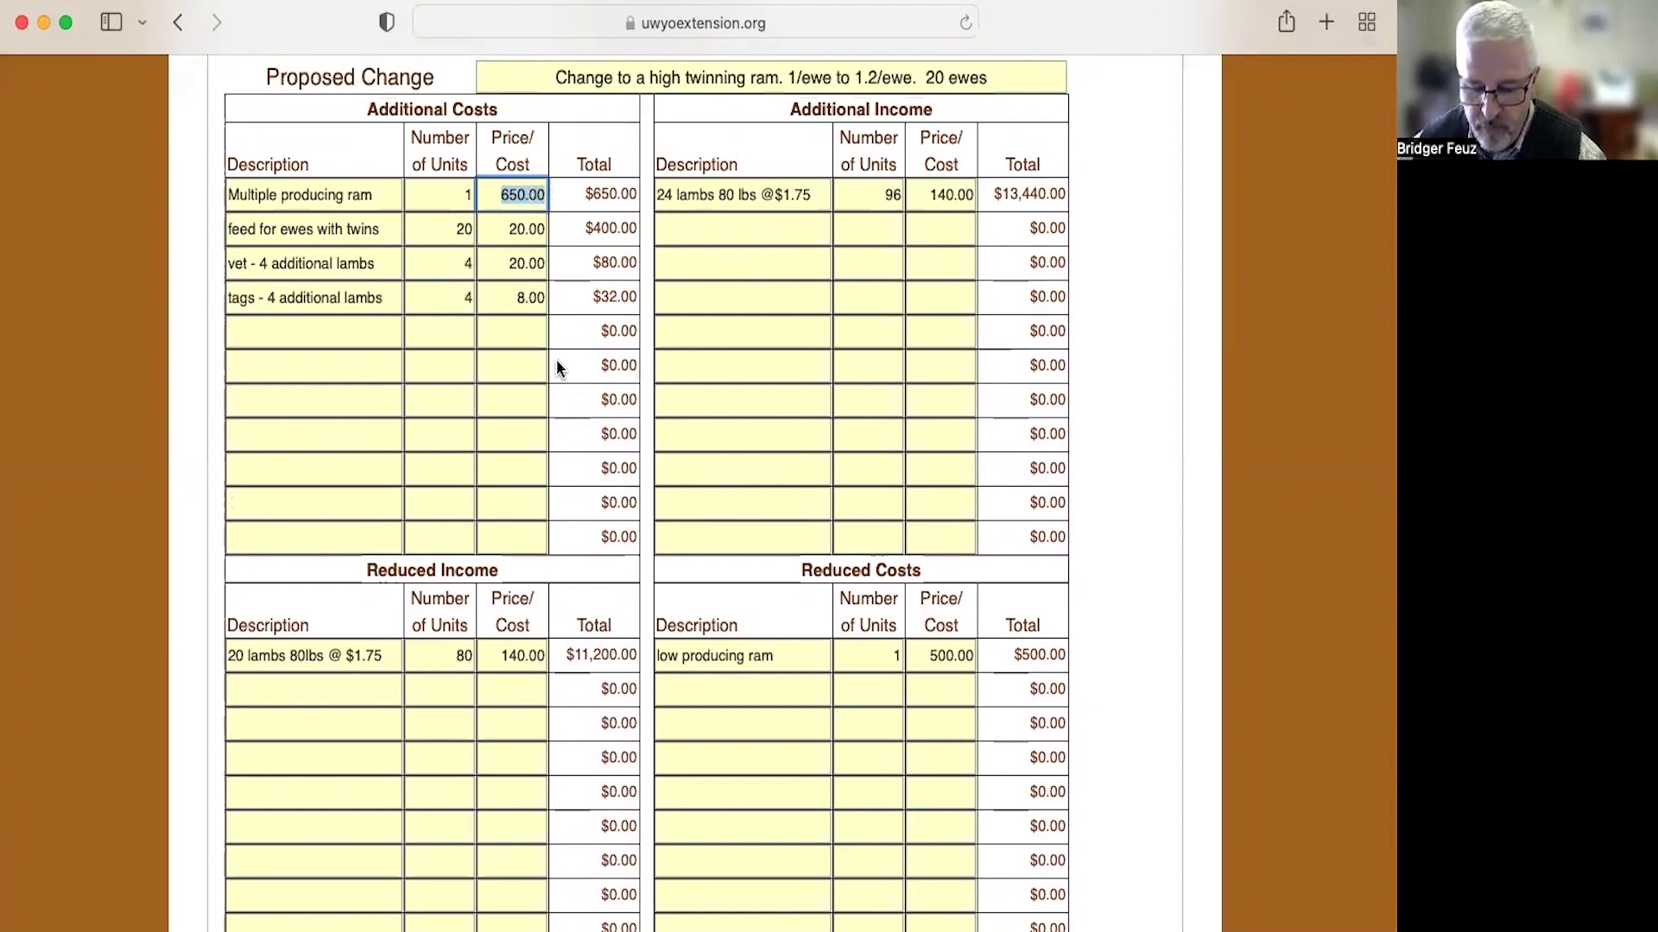
scroll(556, 363, "up", 2)
scroll(557, 362, "up", 1)
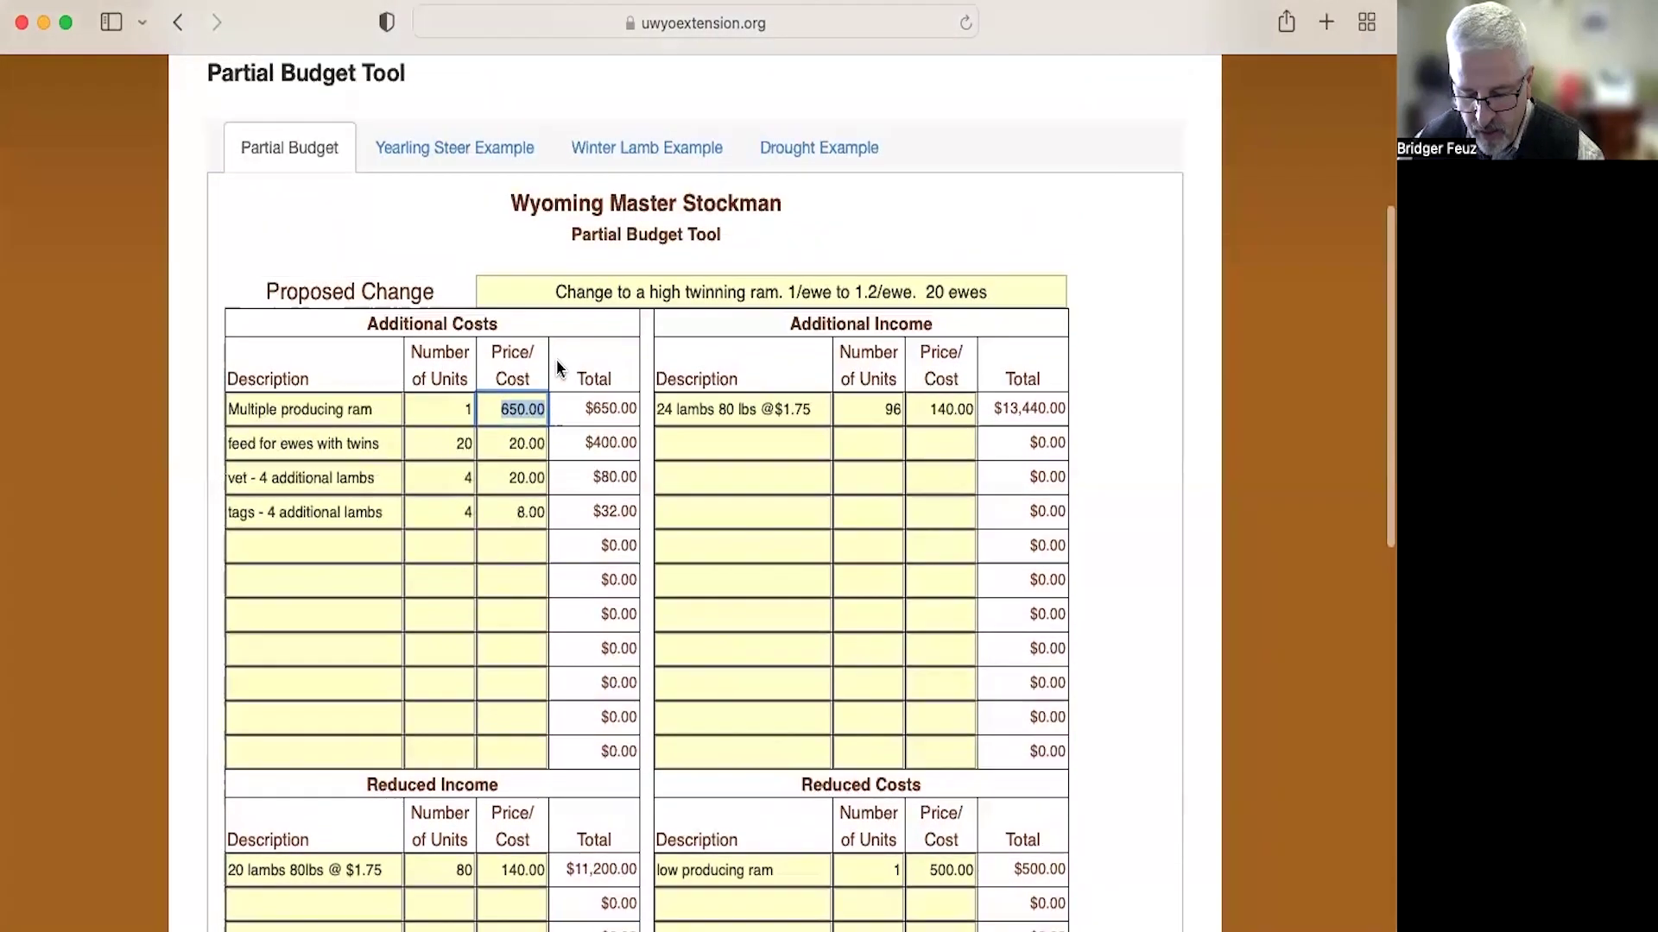
type("7")
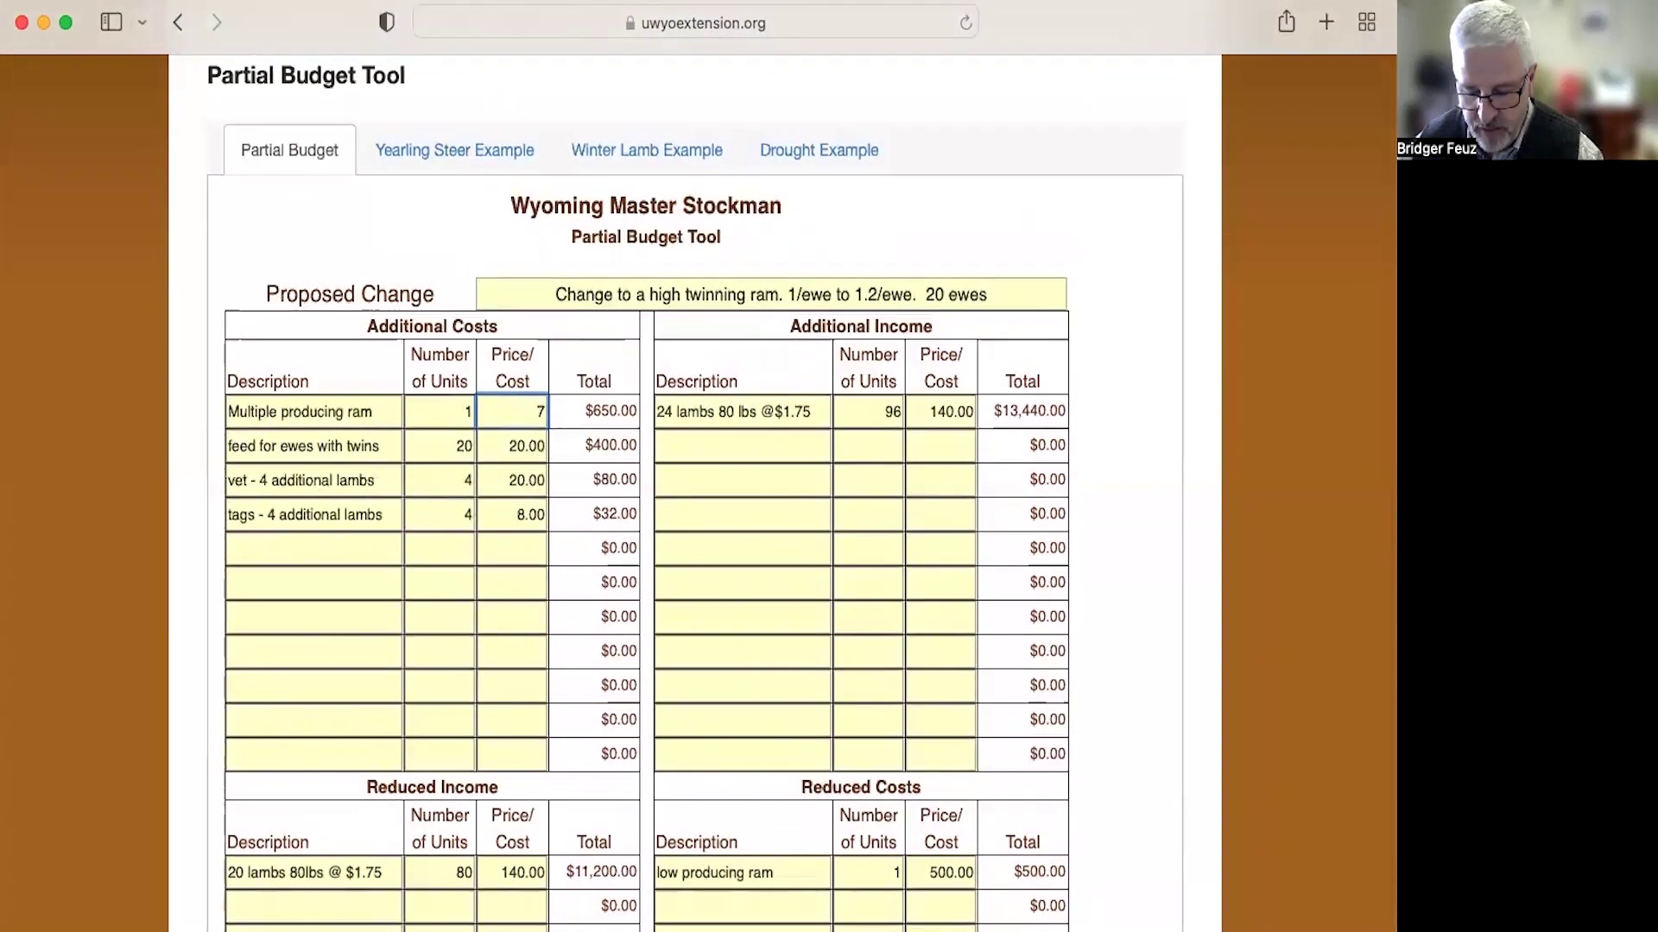
type("50")
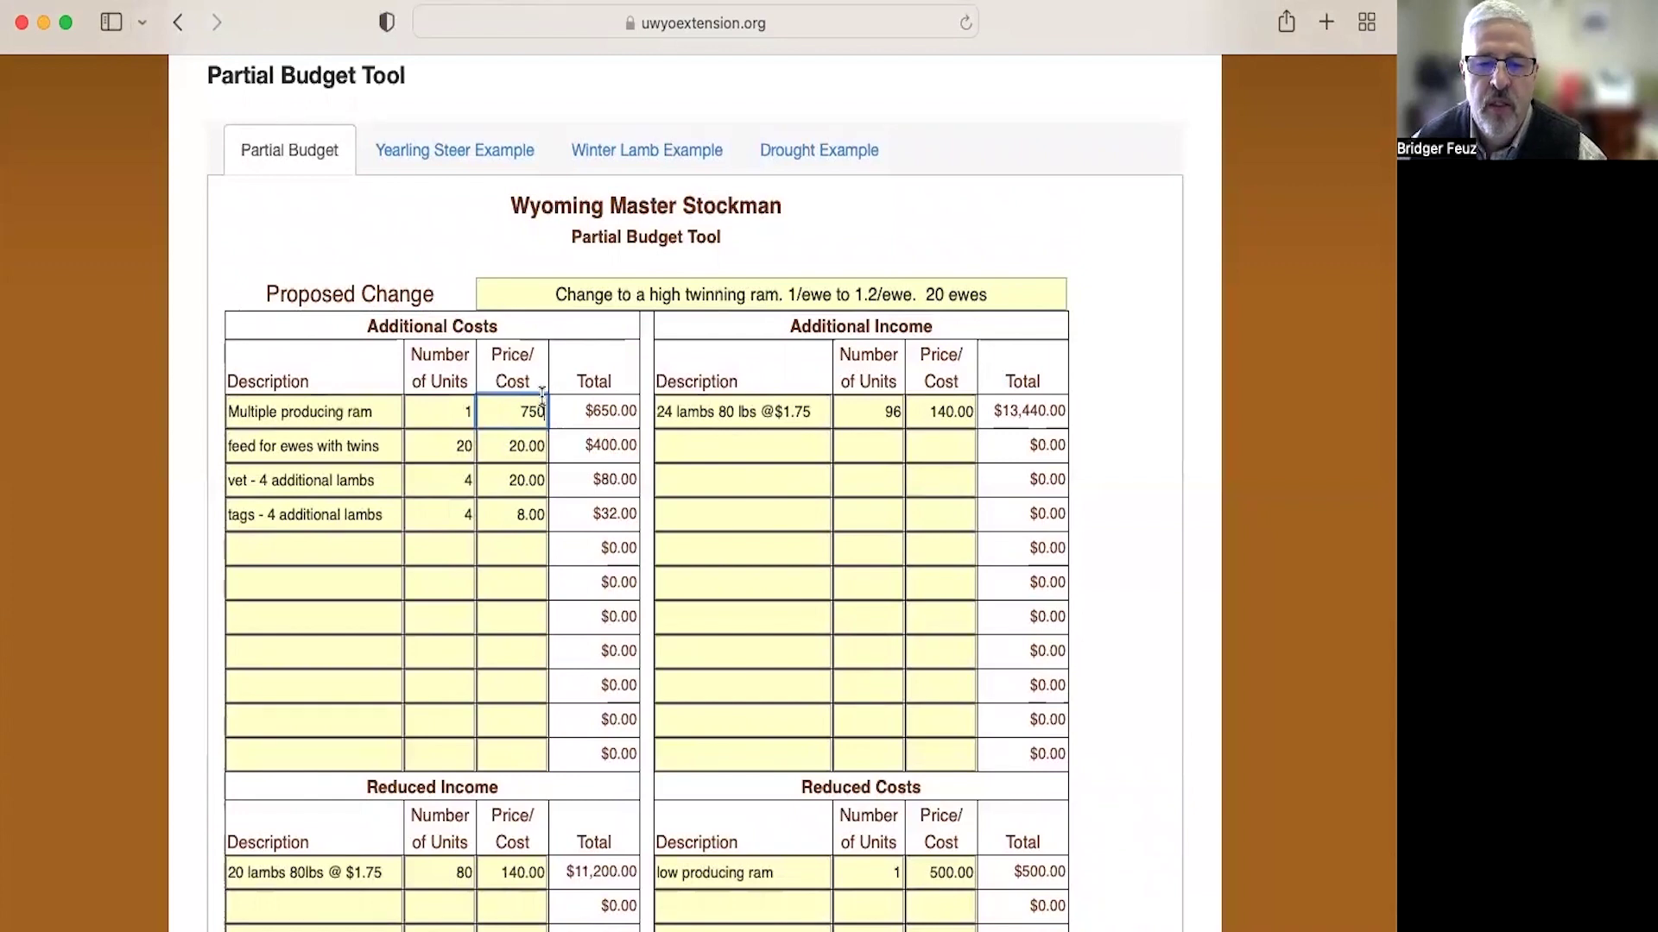
left_click(508, 445)
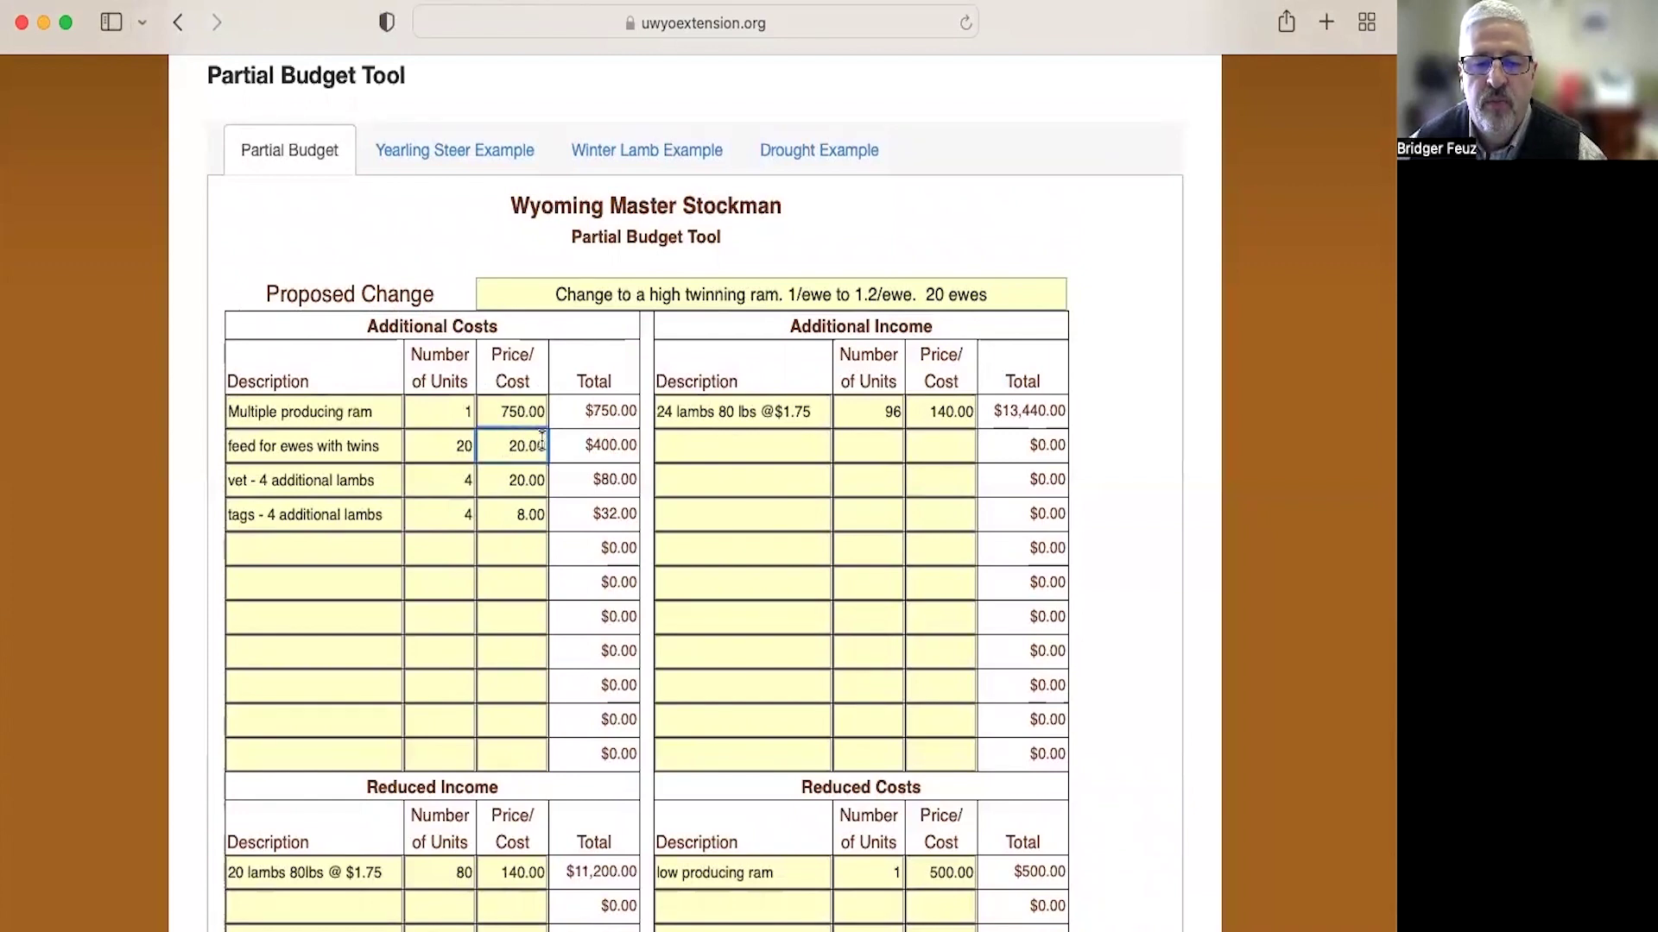
scroll(523, 444, "down", 5)
scroll(539, 443, "down", 5)
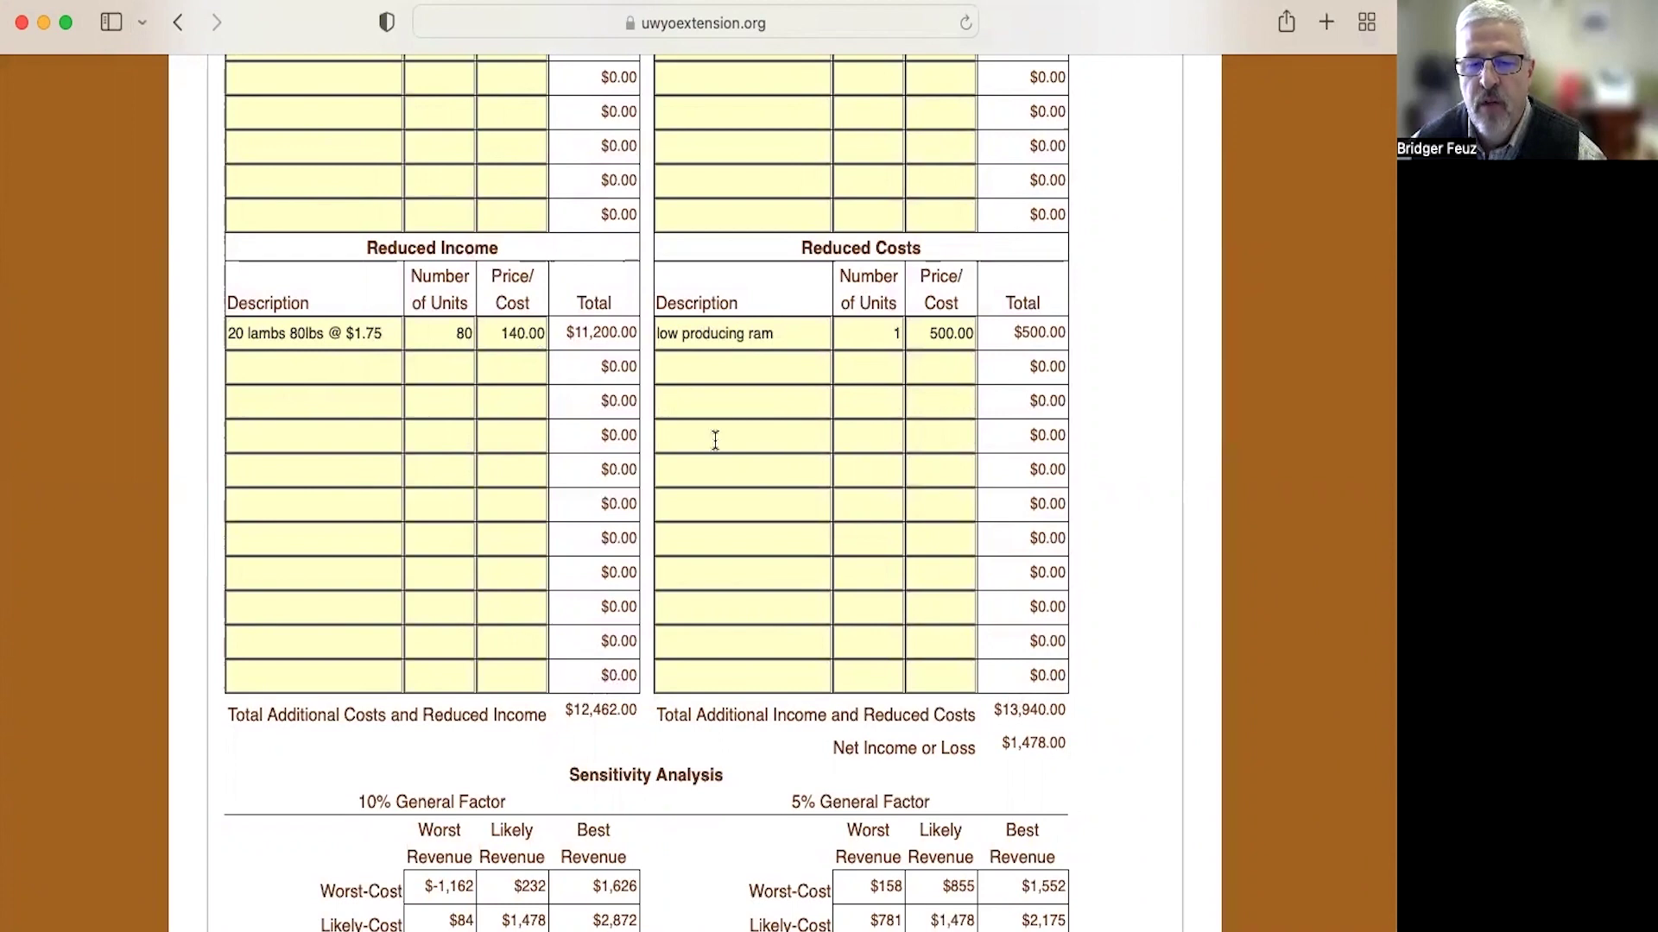
scroll(703, 354, "up", 1)
scroll(703, 354, "up", 10)
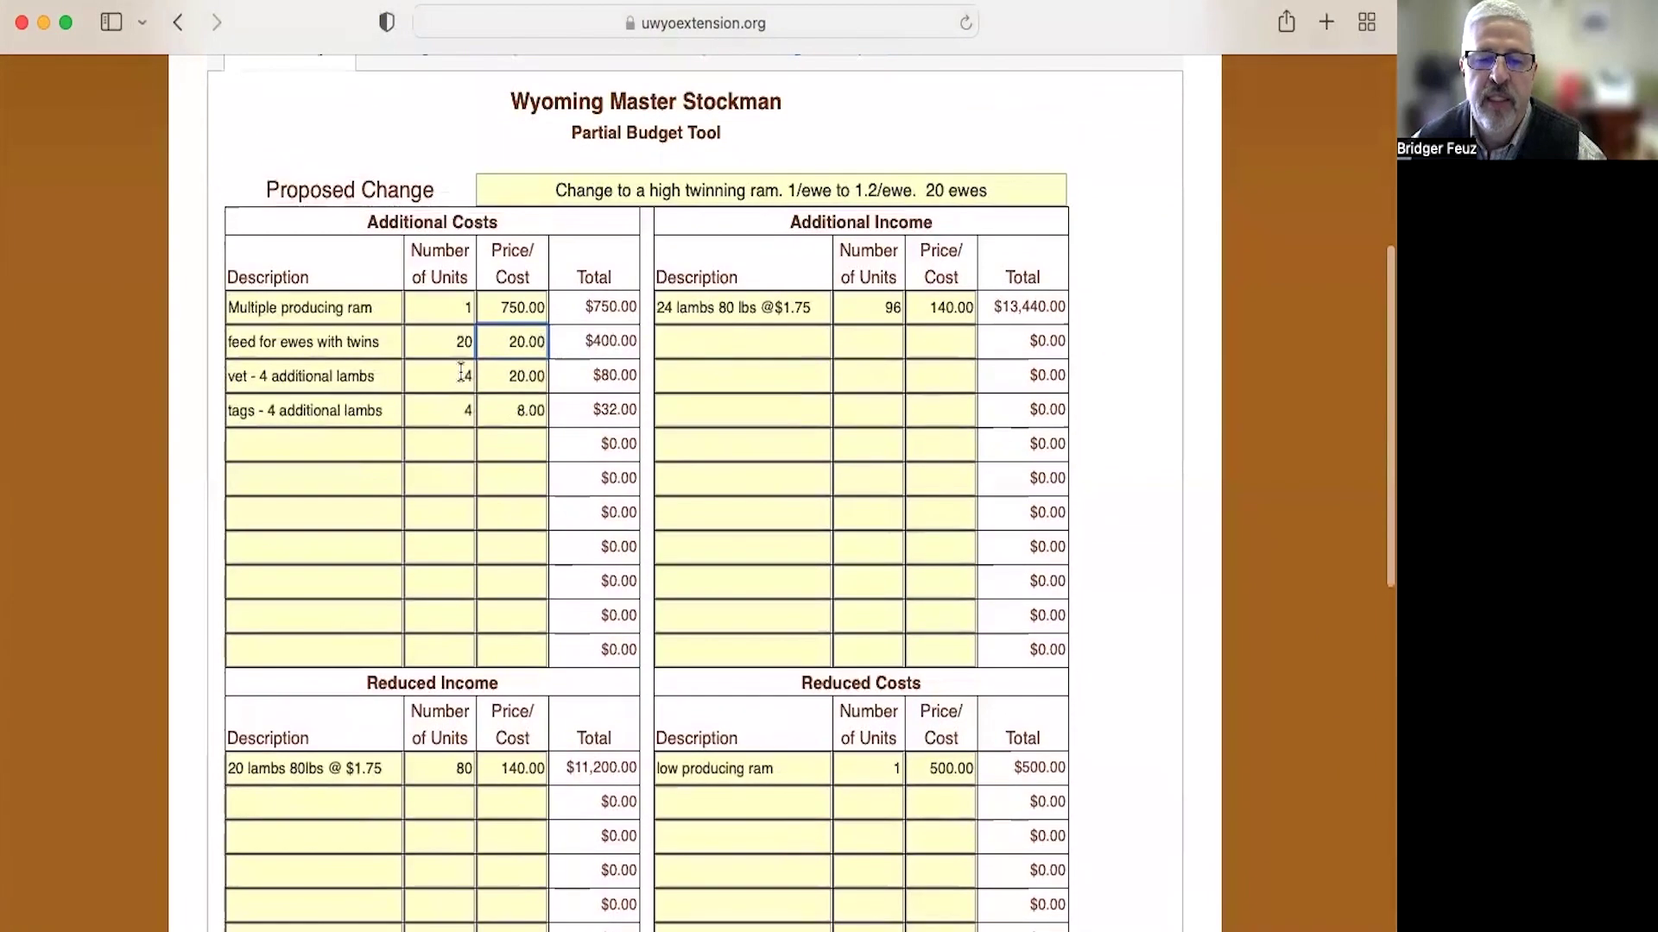
scroll(566, 471, "down", 7)
scroll(567, 471, "down", 1)
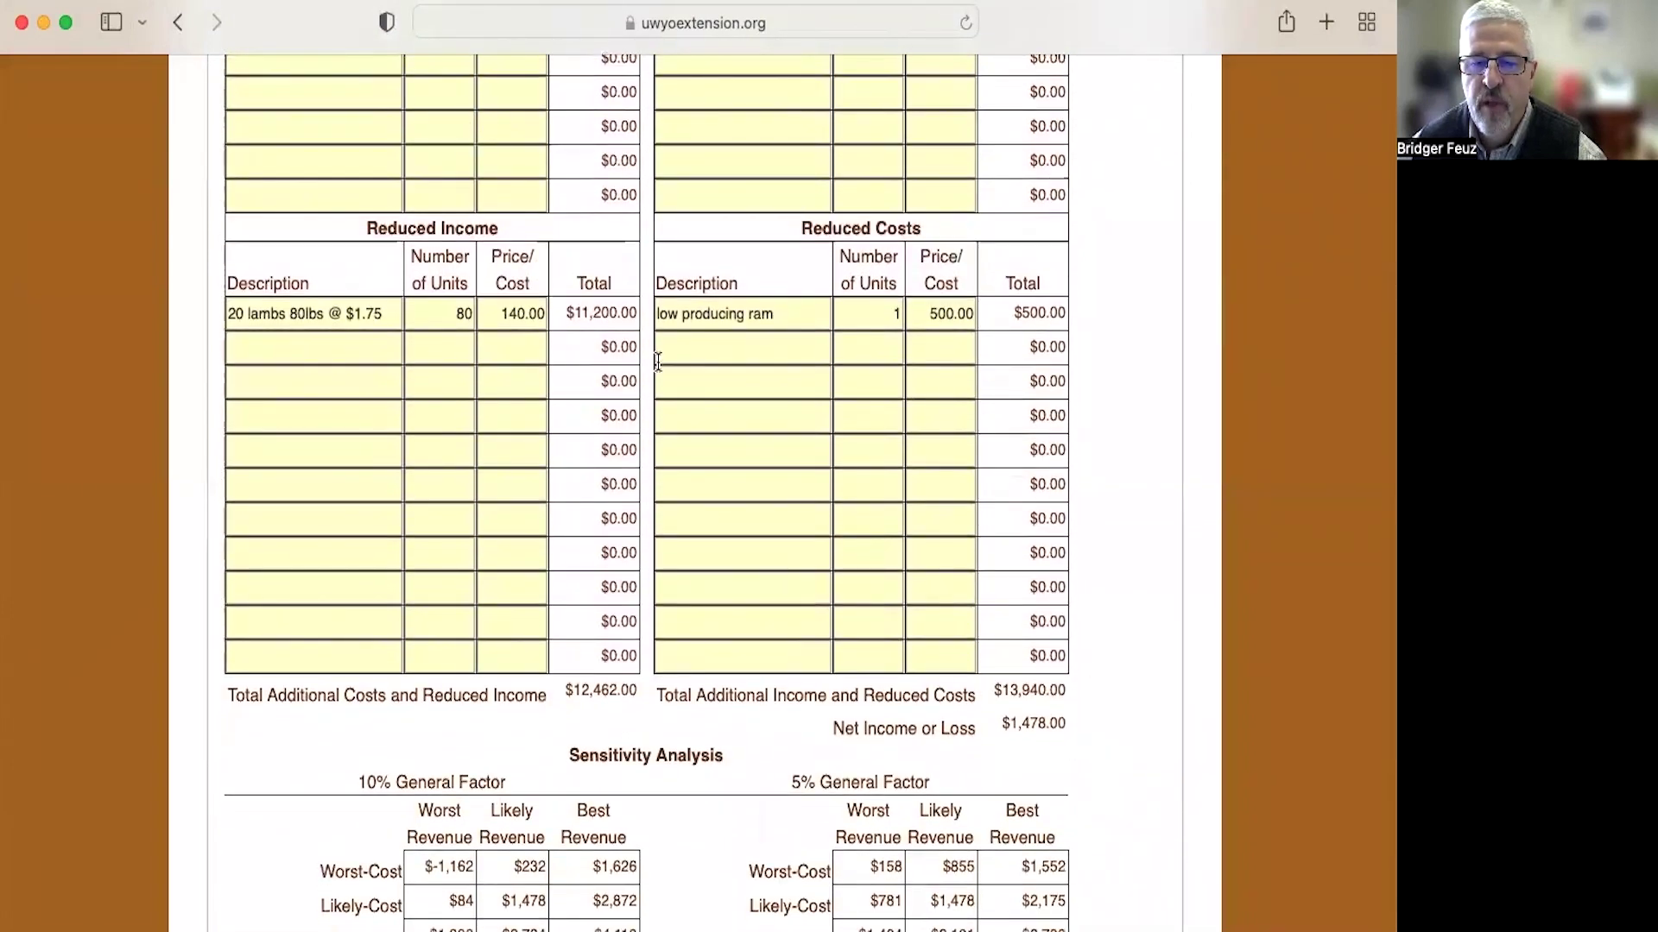
scroll(658, 362, "up", 8)
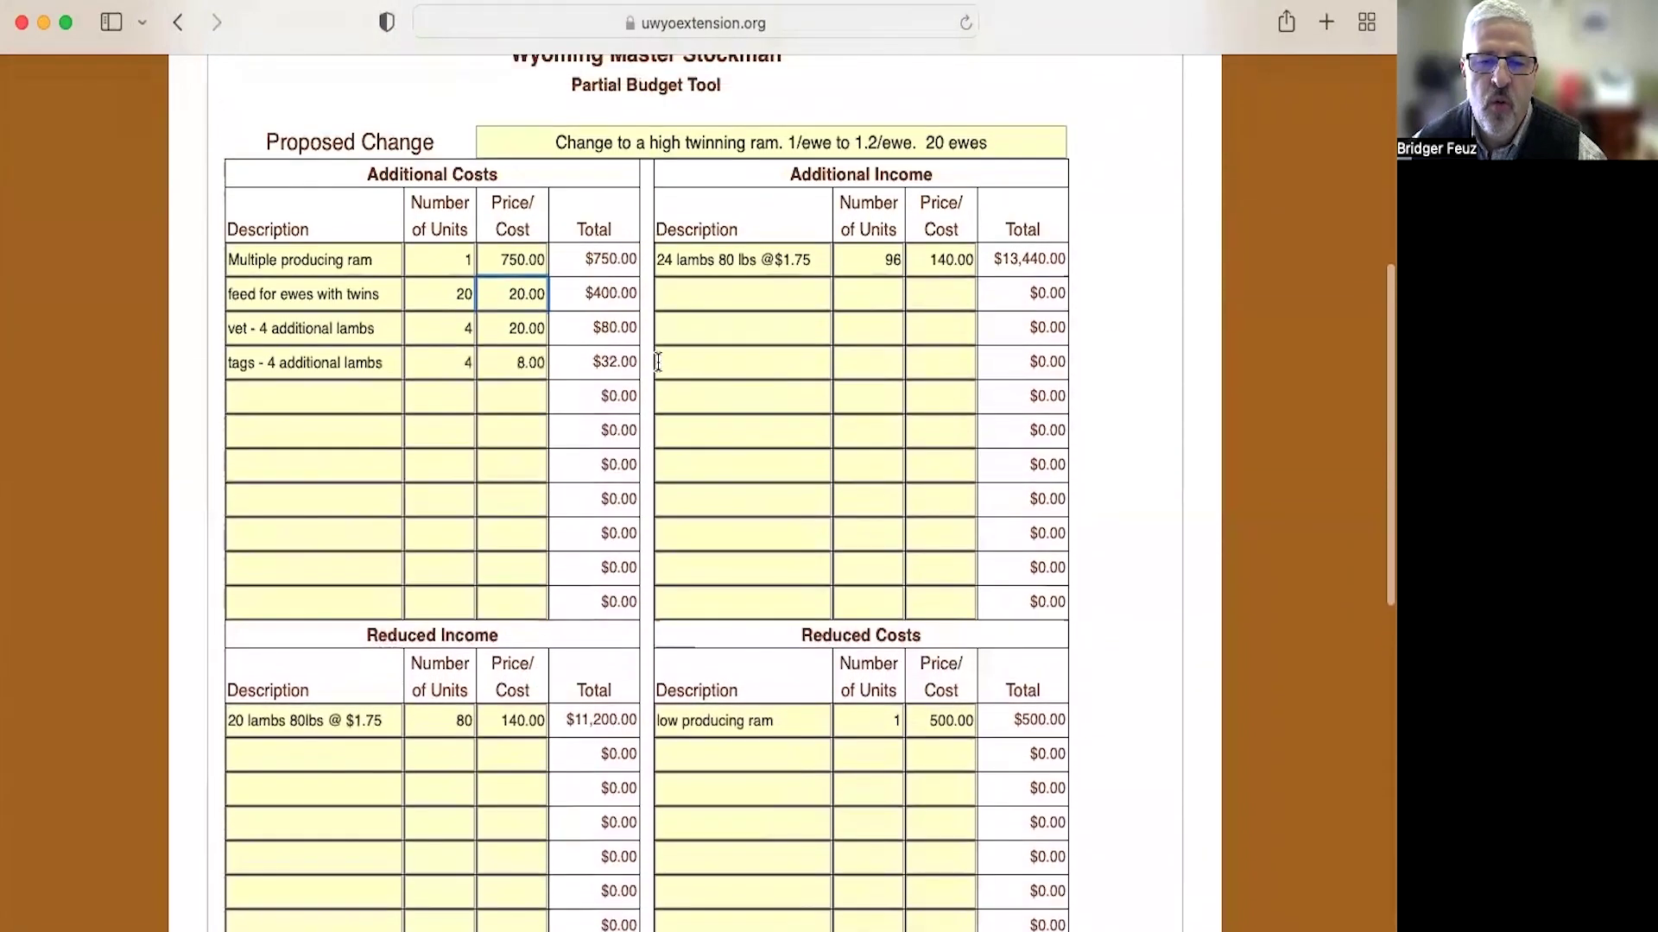
scroll(658, 362, "up", 1)
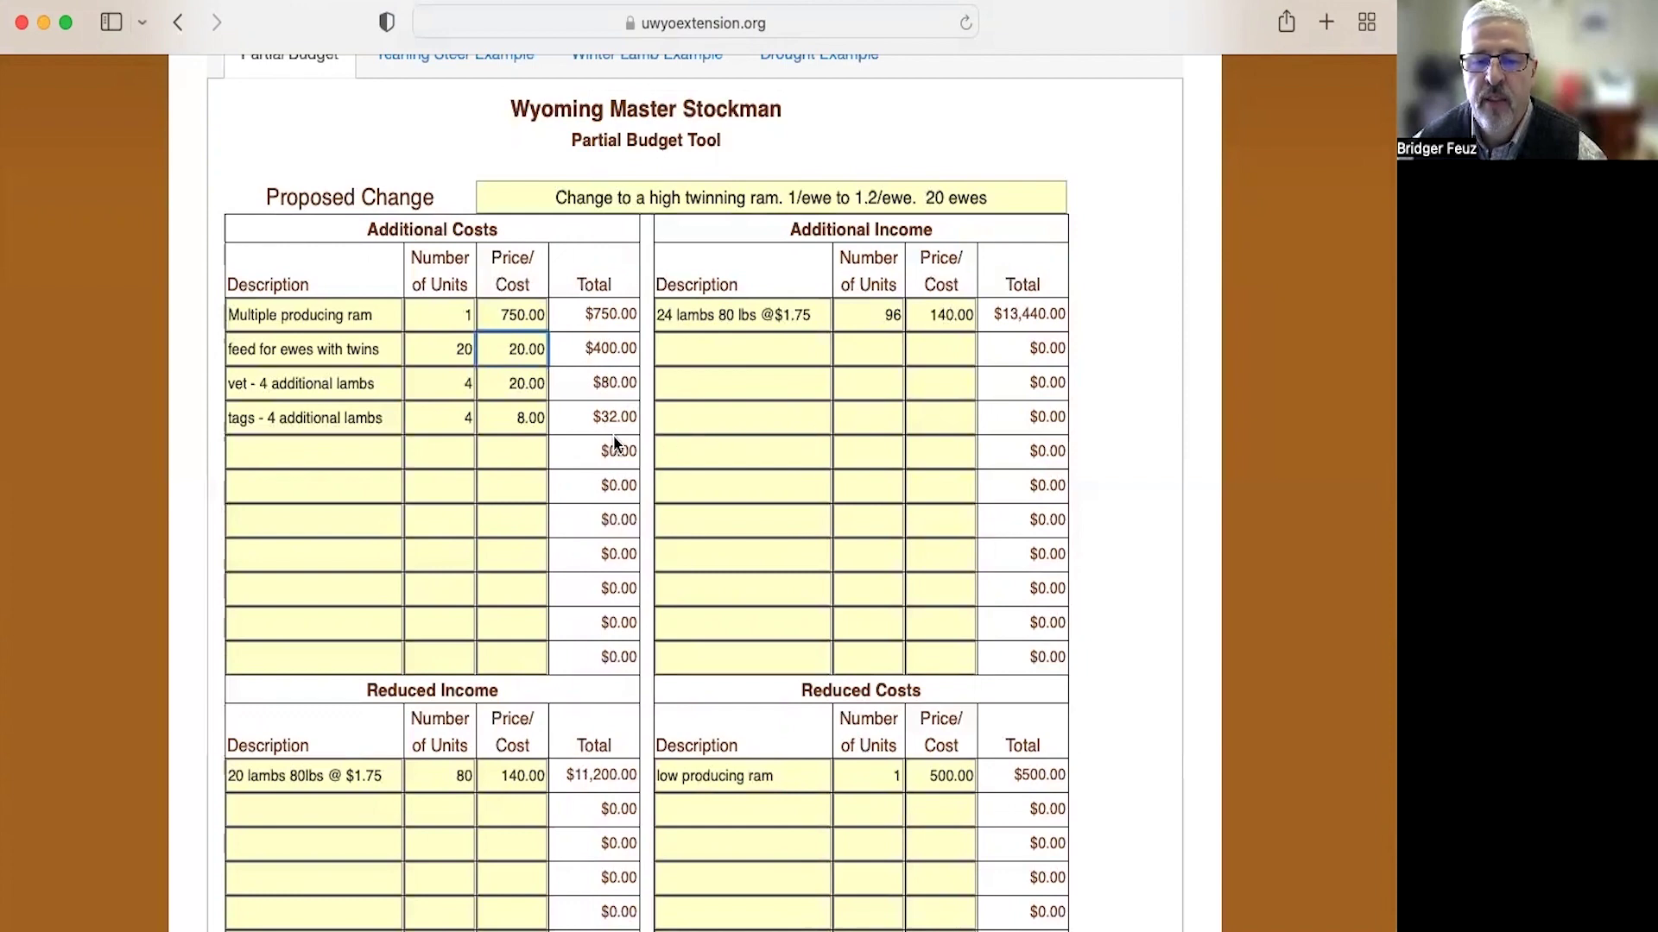
scroll(645, 420, "up", 3)
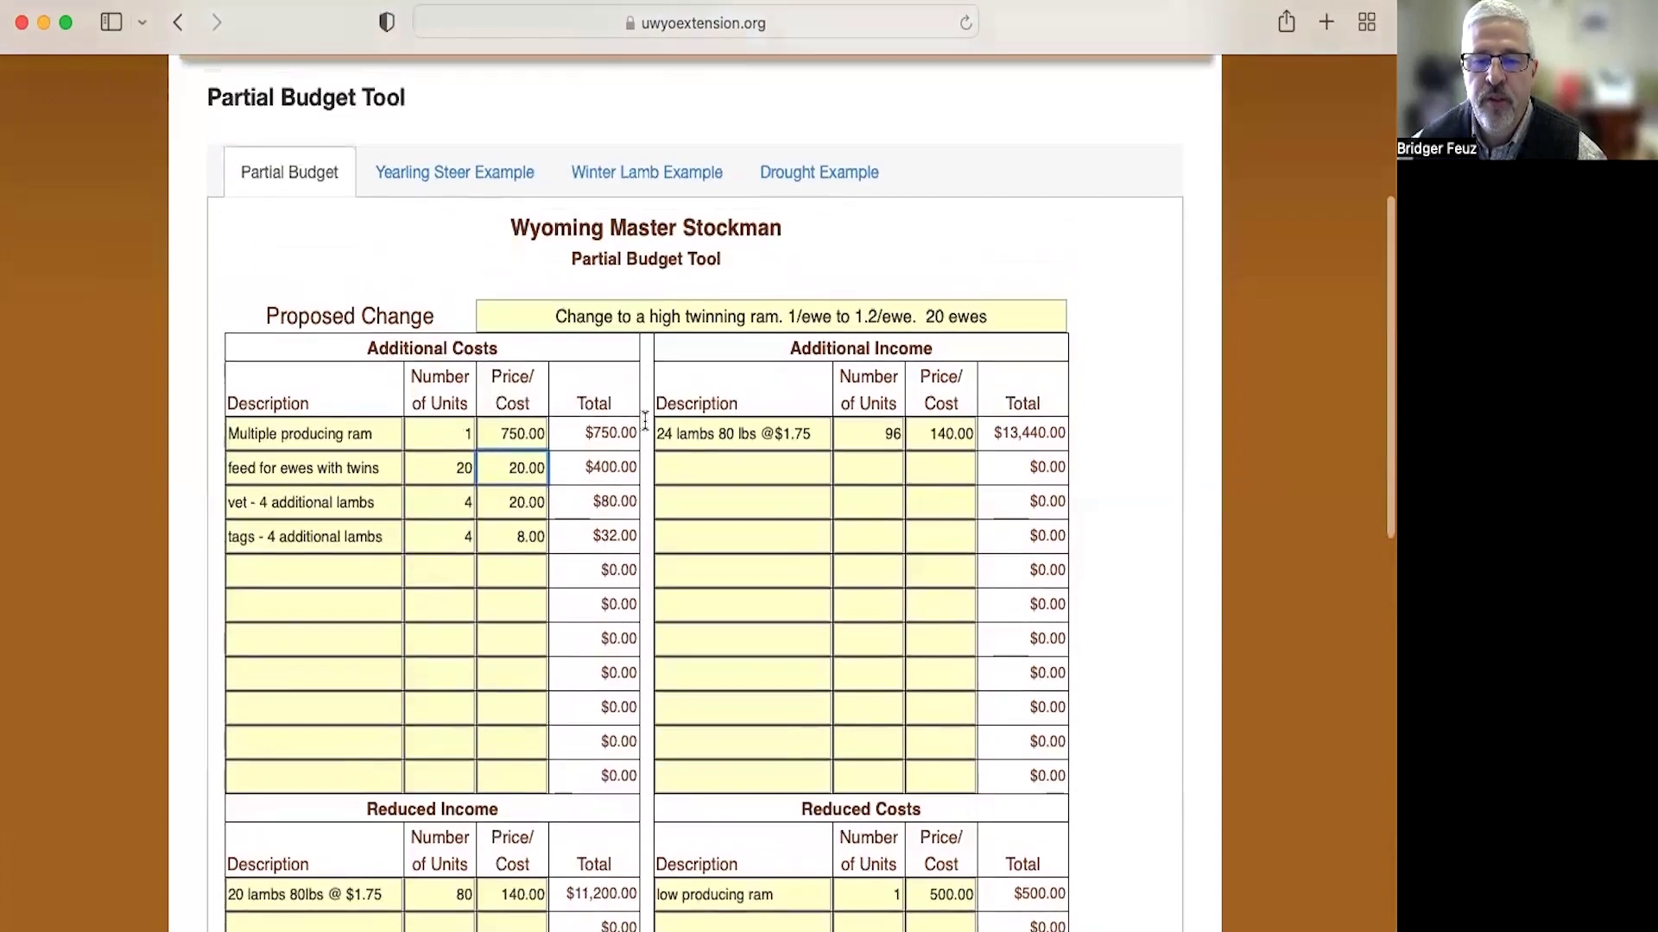
scroll(645, 420, "up", 1)
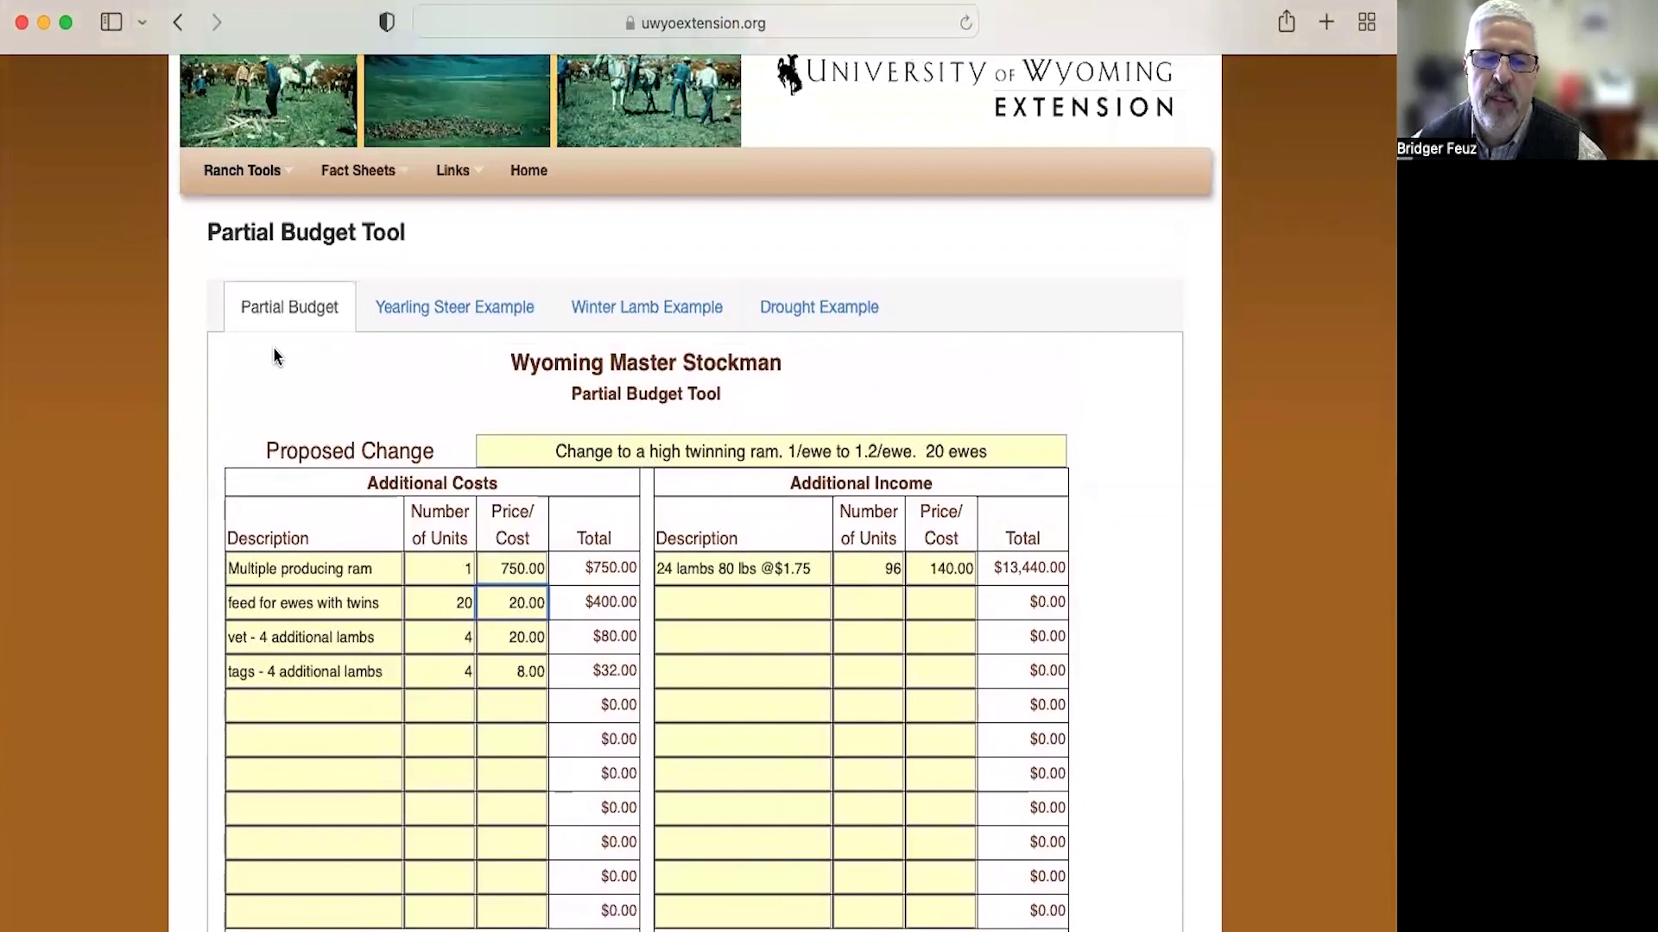
left_click(246, 177)
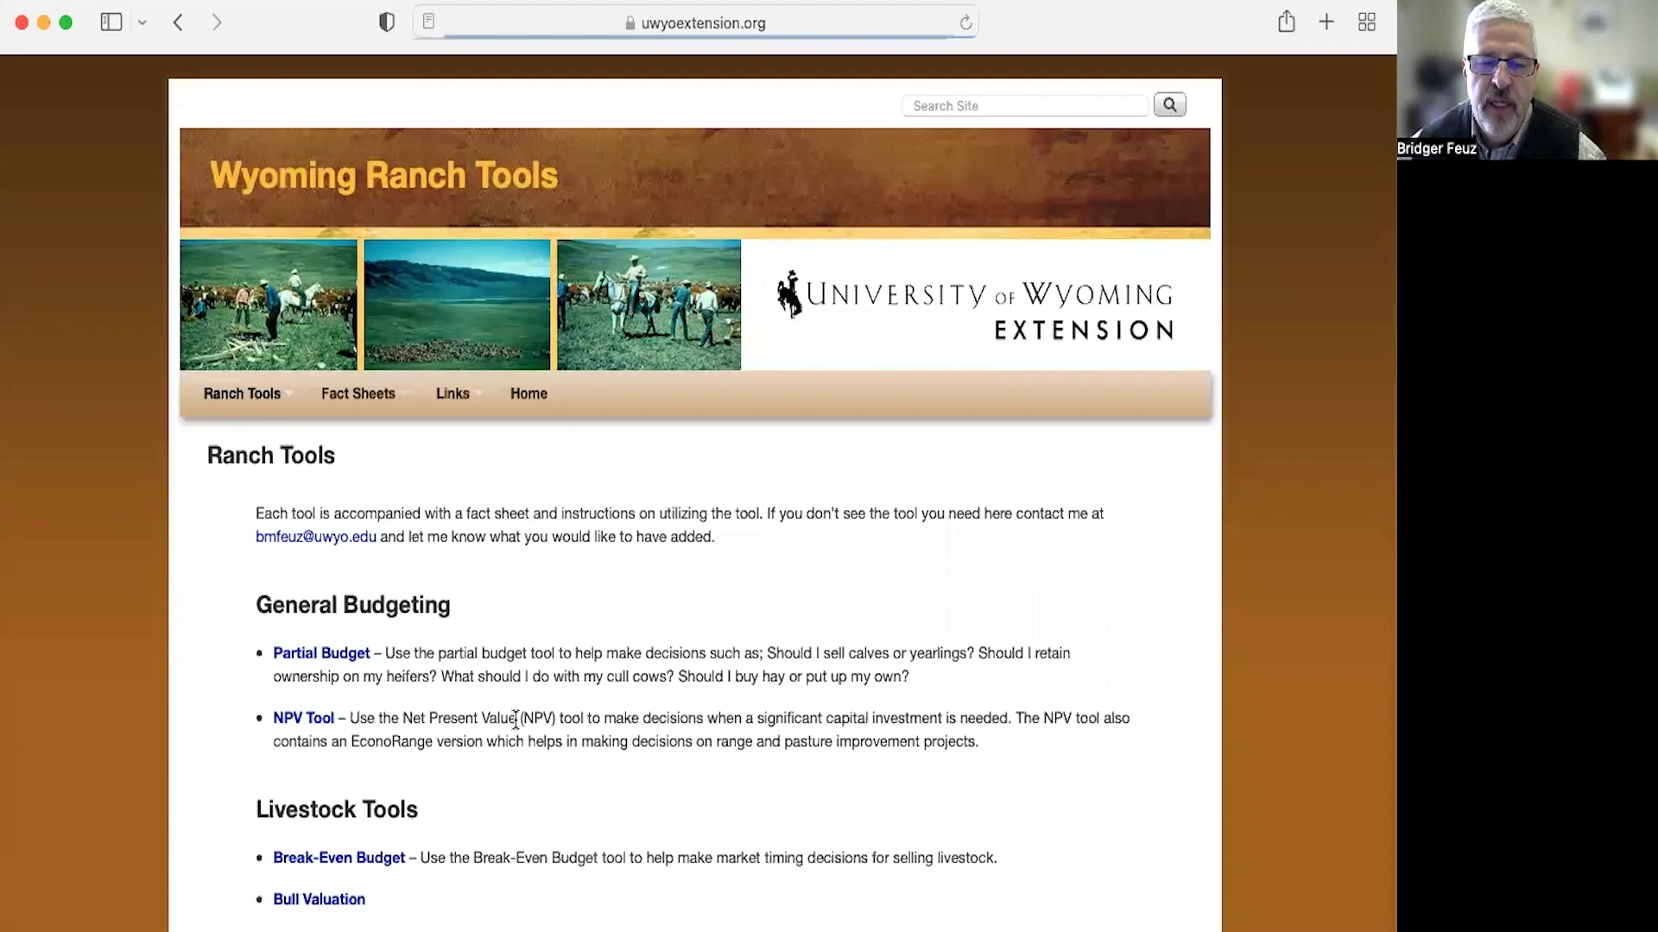
scroll(572, 715, "down", 2)
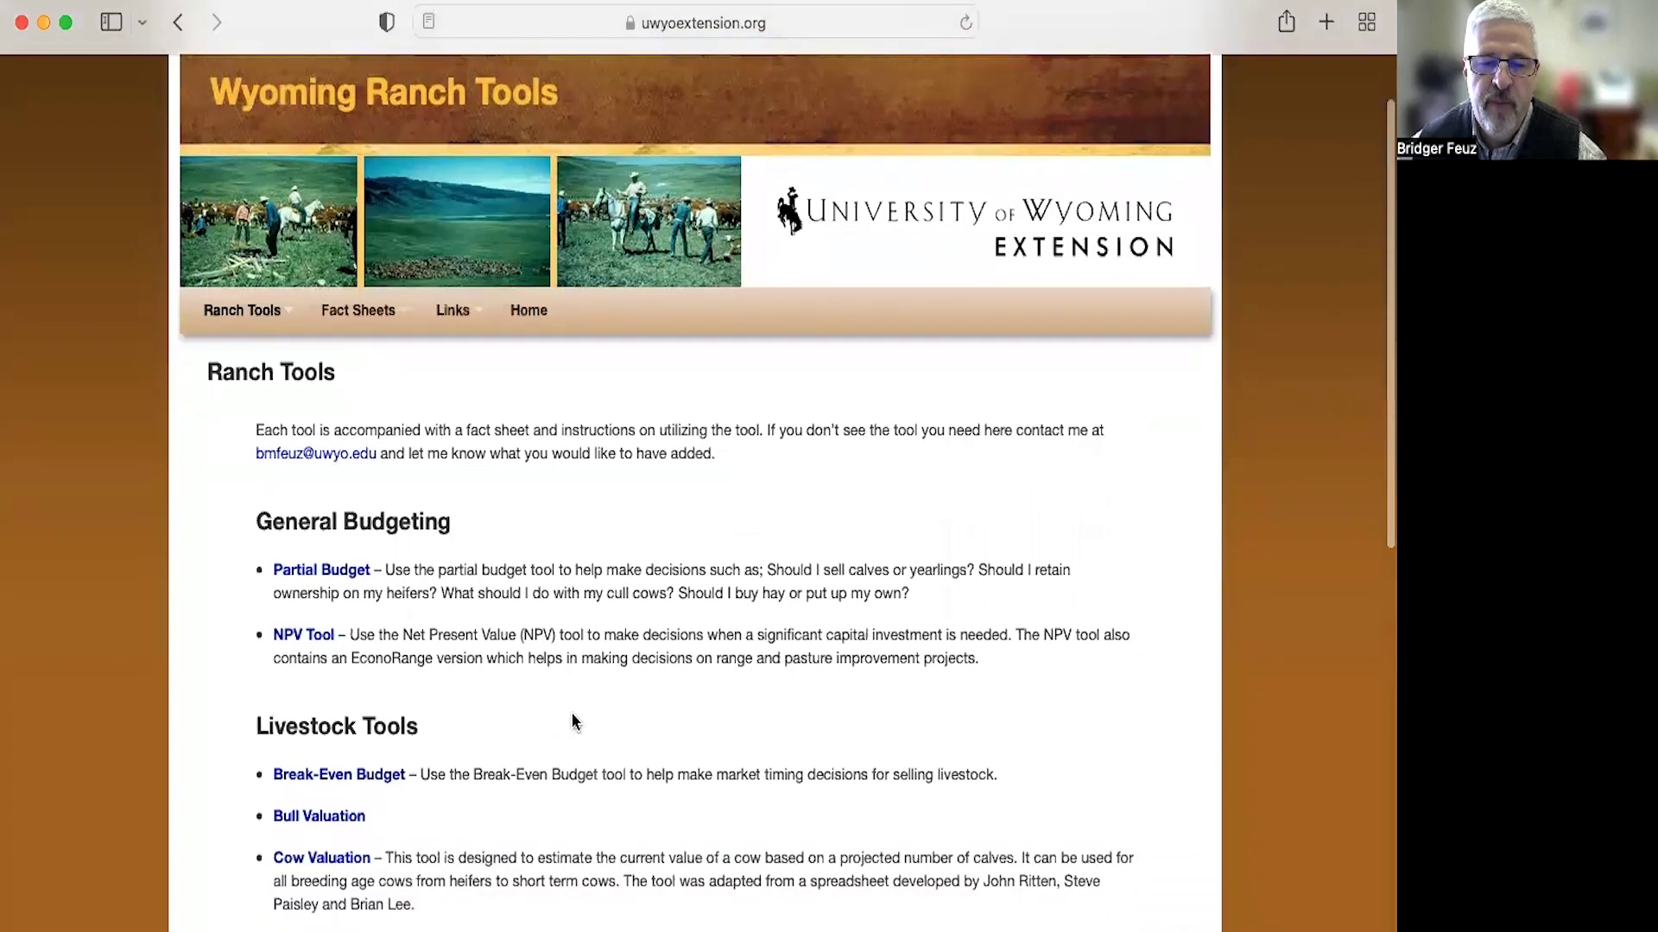
left_click(297, 640)
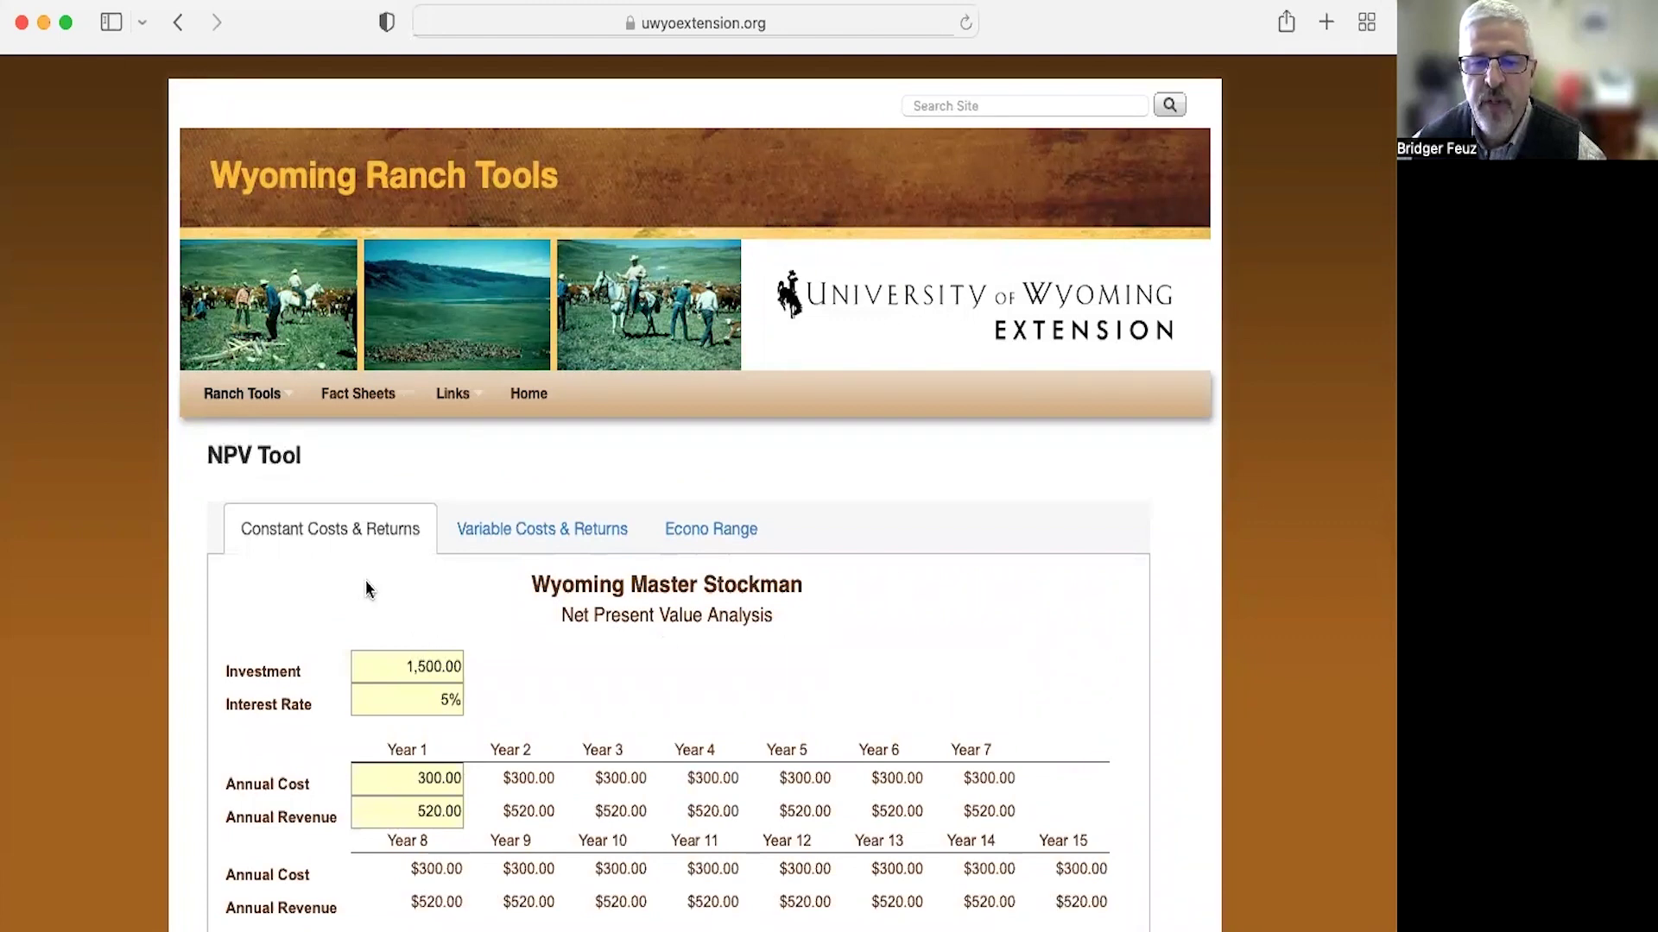
scroll(364, 590, "down", 3)
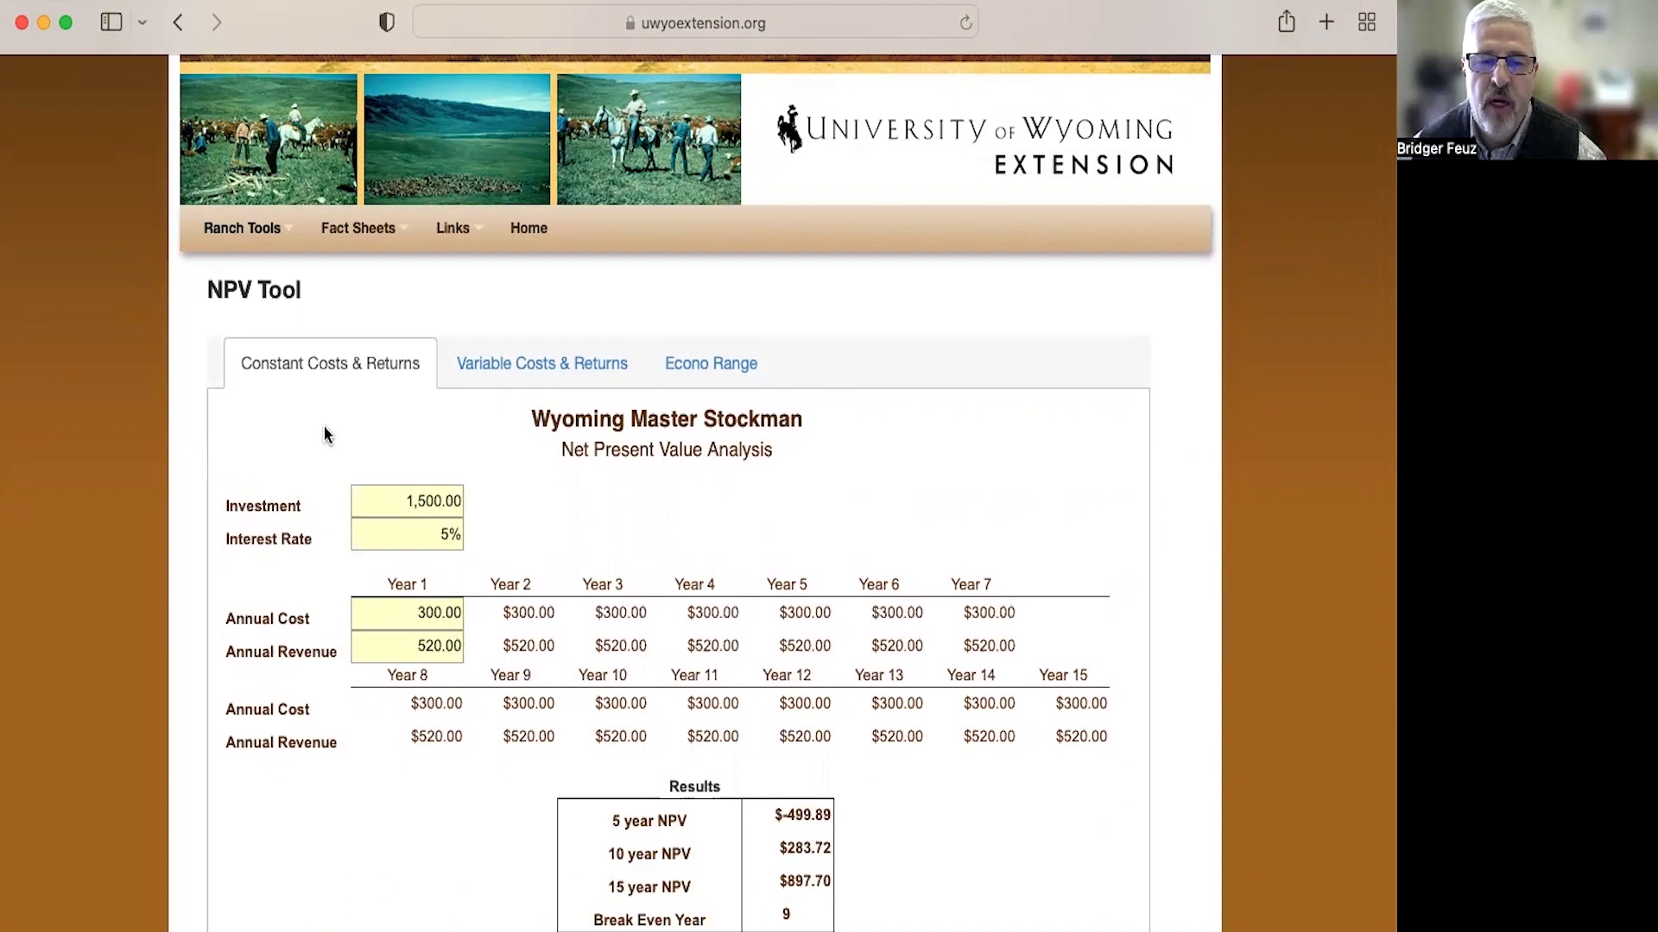
scroll(326, 433, "down", 2)
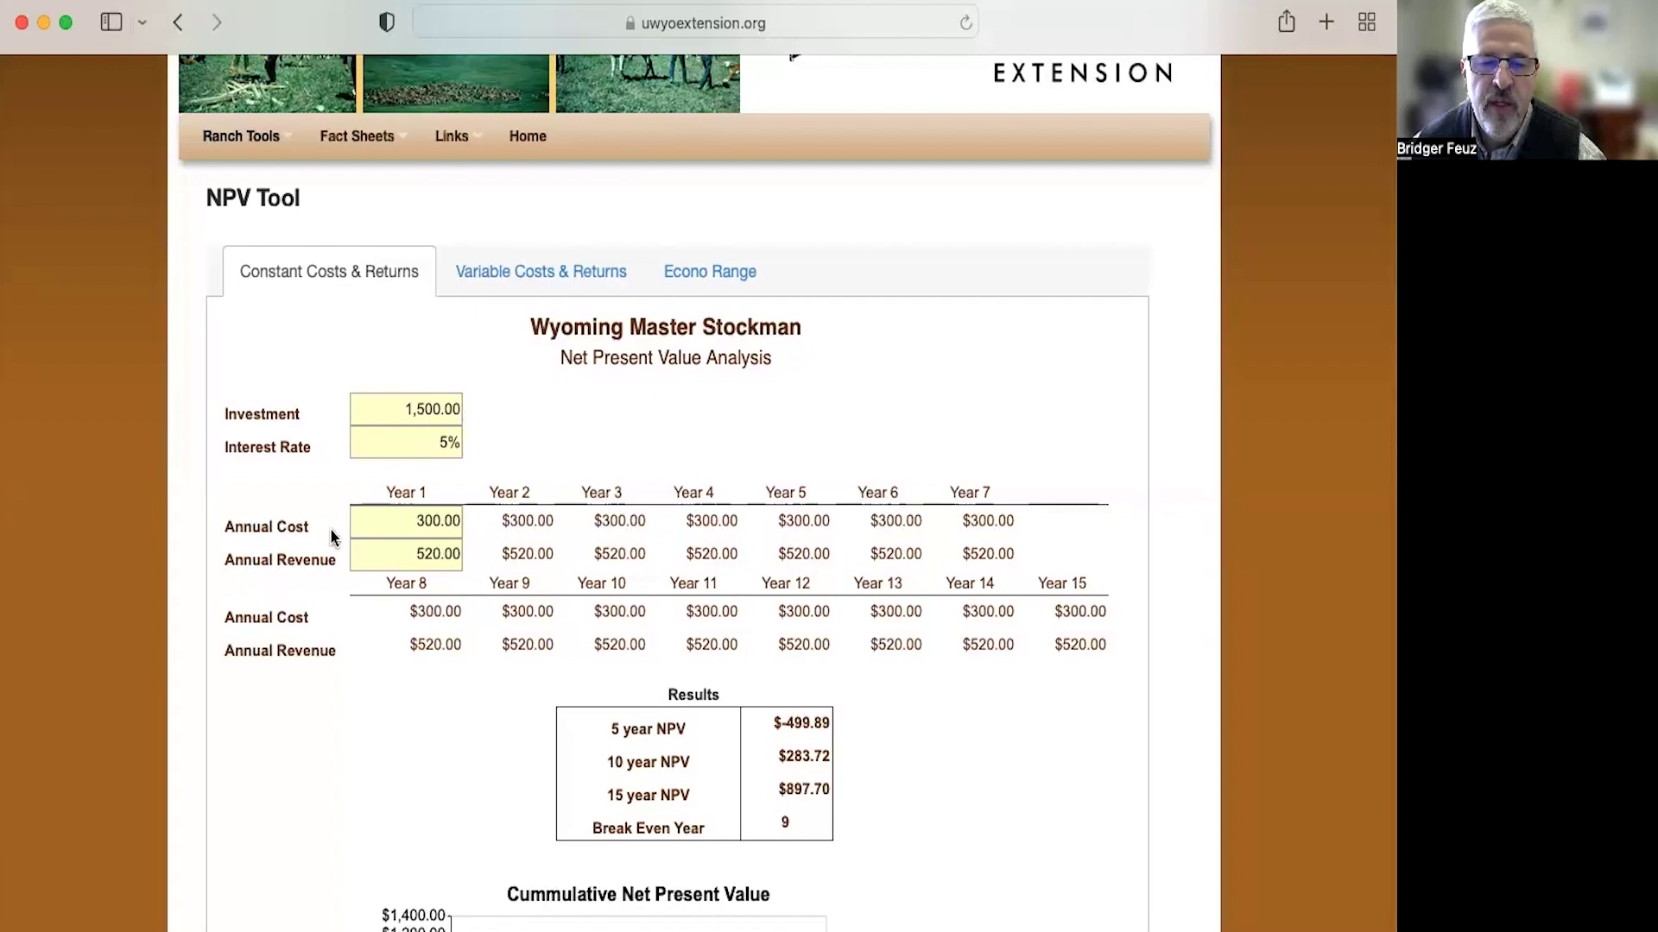
scroll(346, 529, "down", 1)
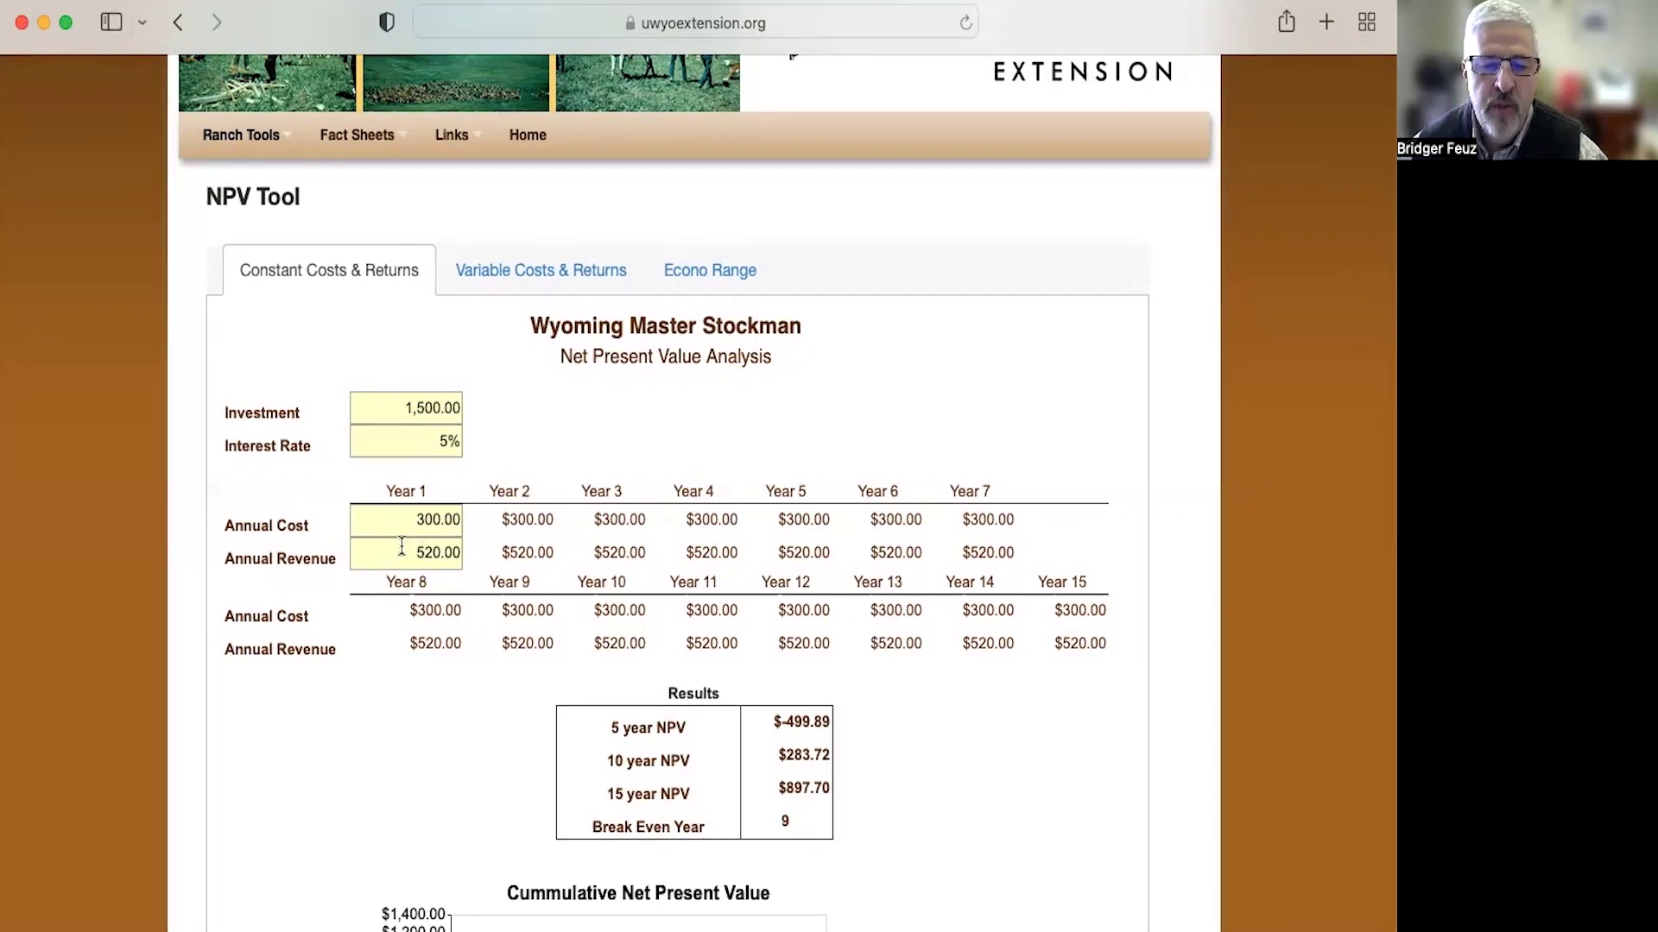
scroll(427, 553, "down", 1)
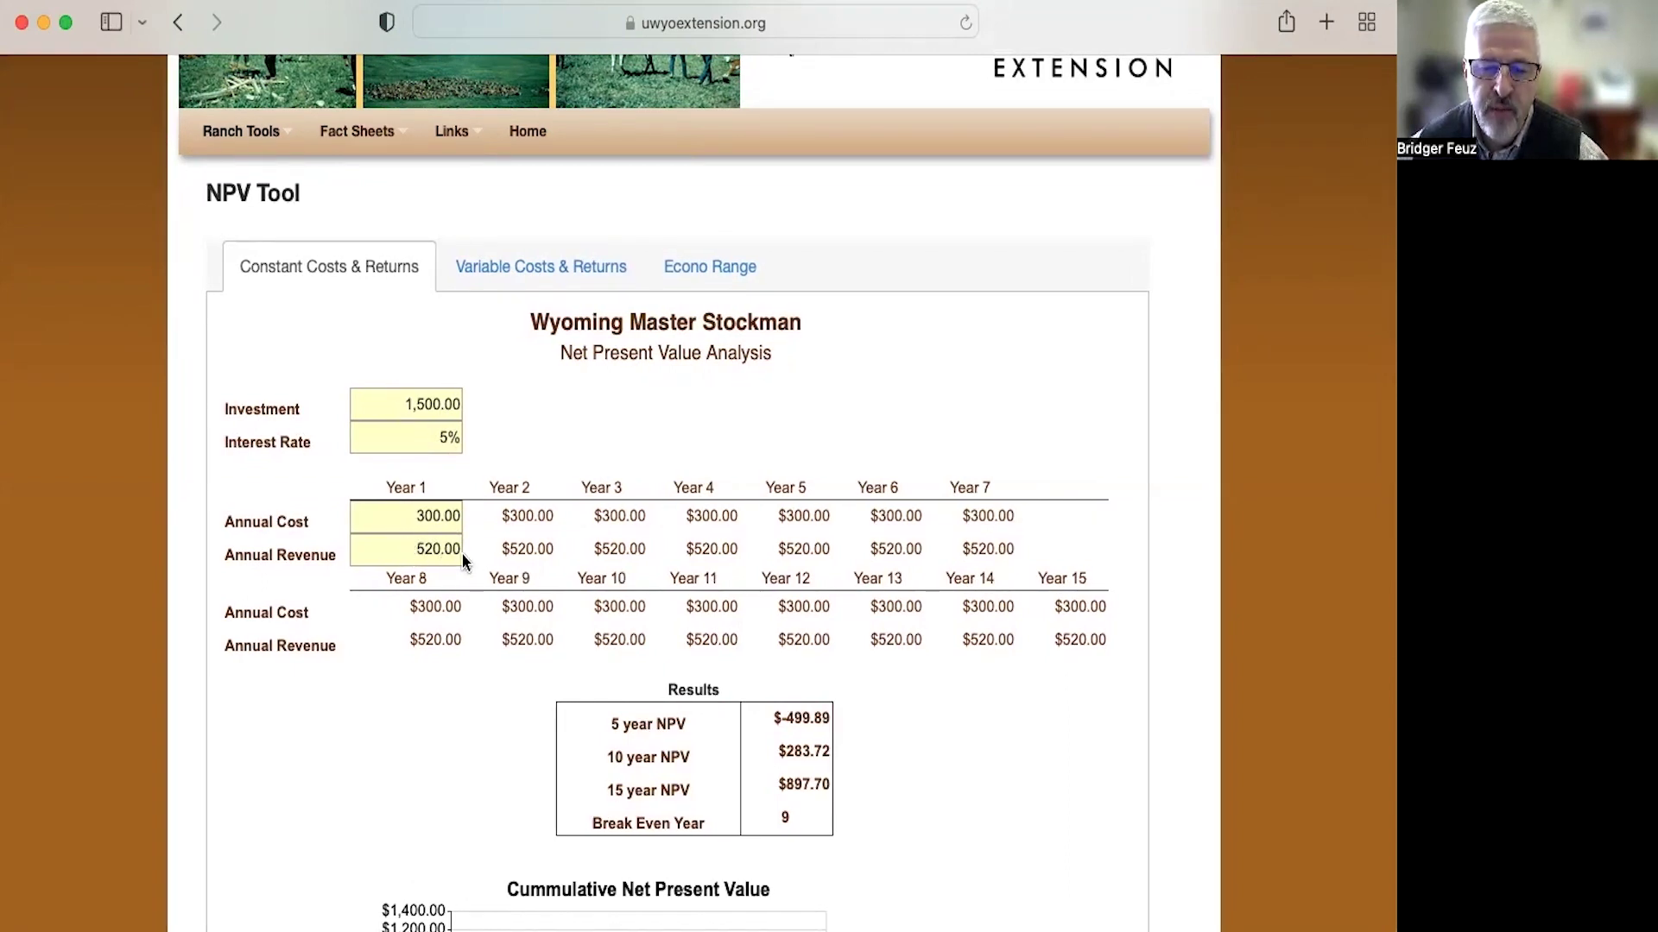
scroll(430, 561, "down", 1)
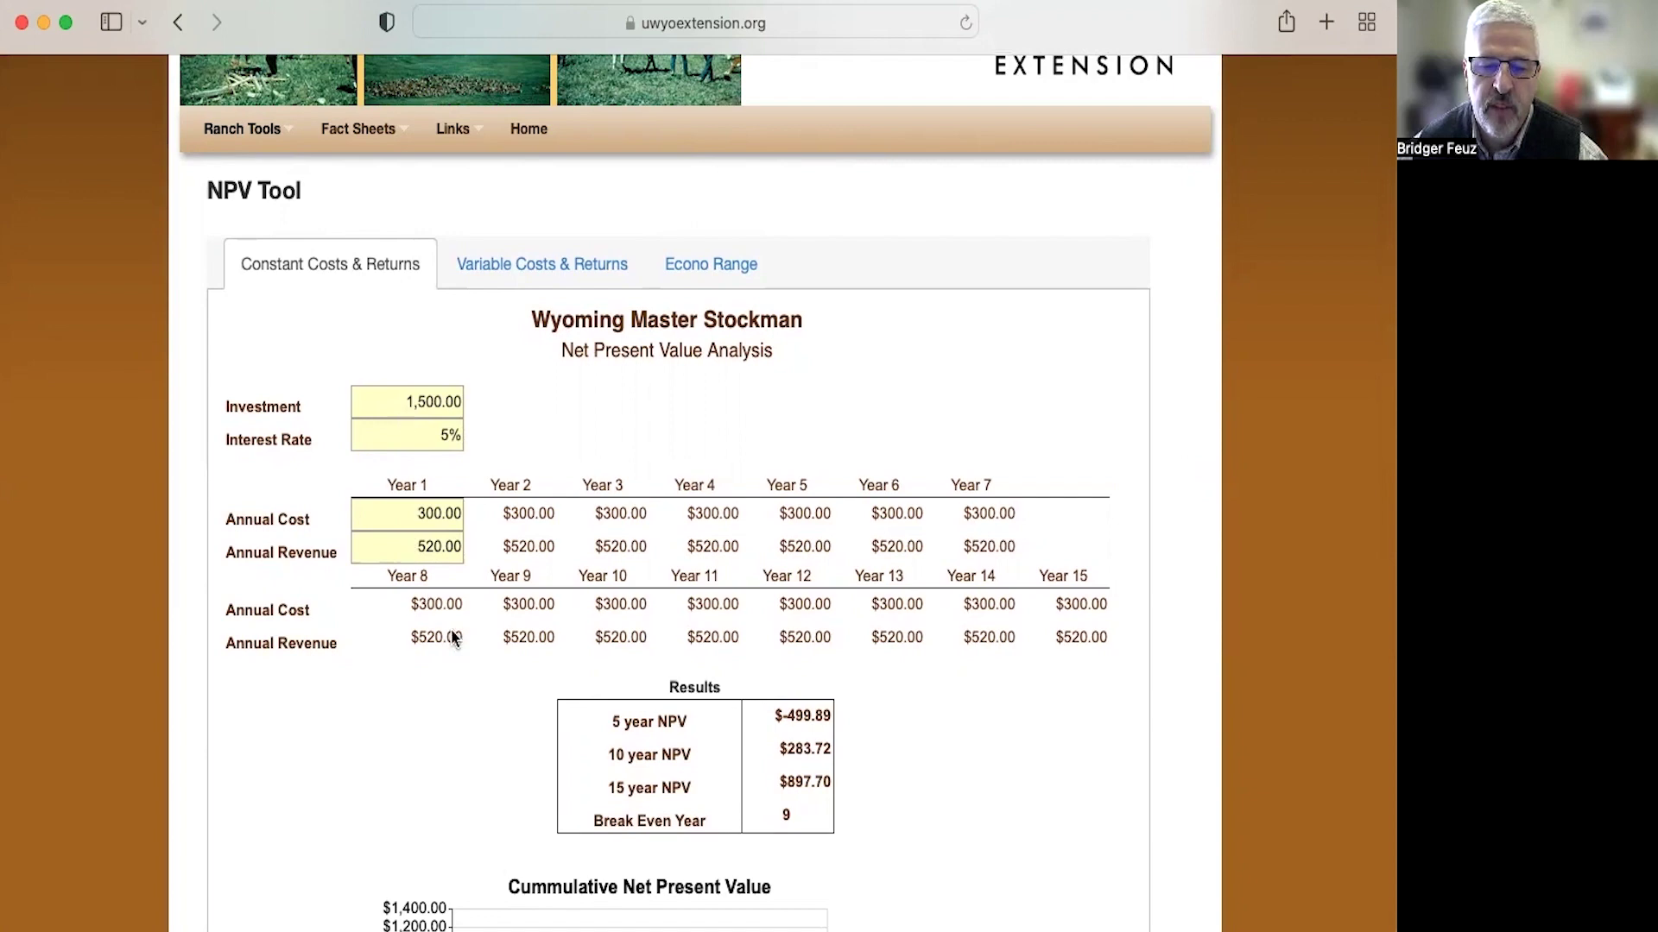
scroll(513, 717, "down", 1)
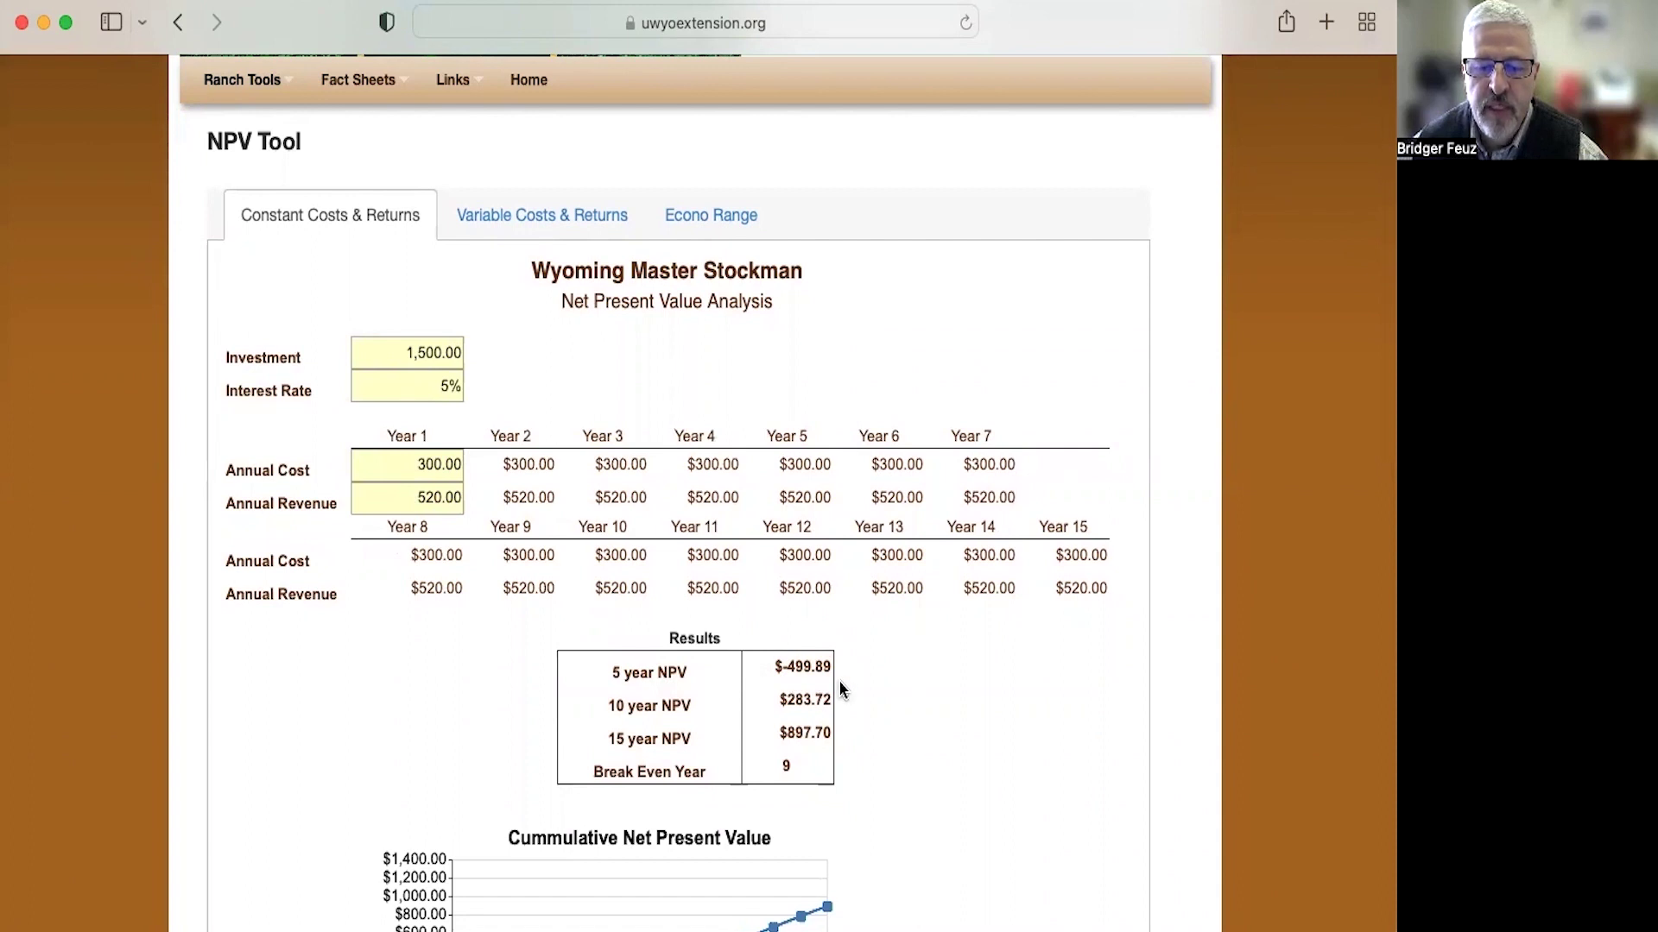
scroll(841, 689, "down", 1)
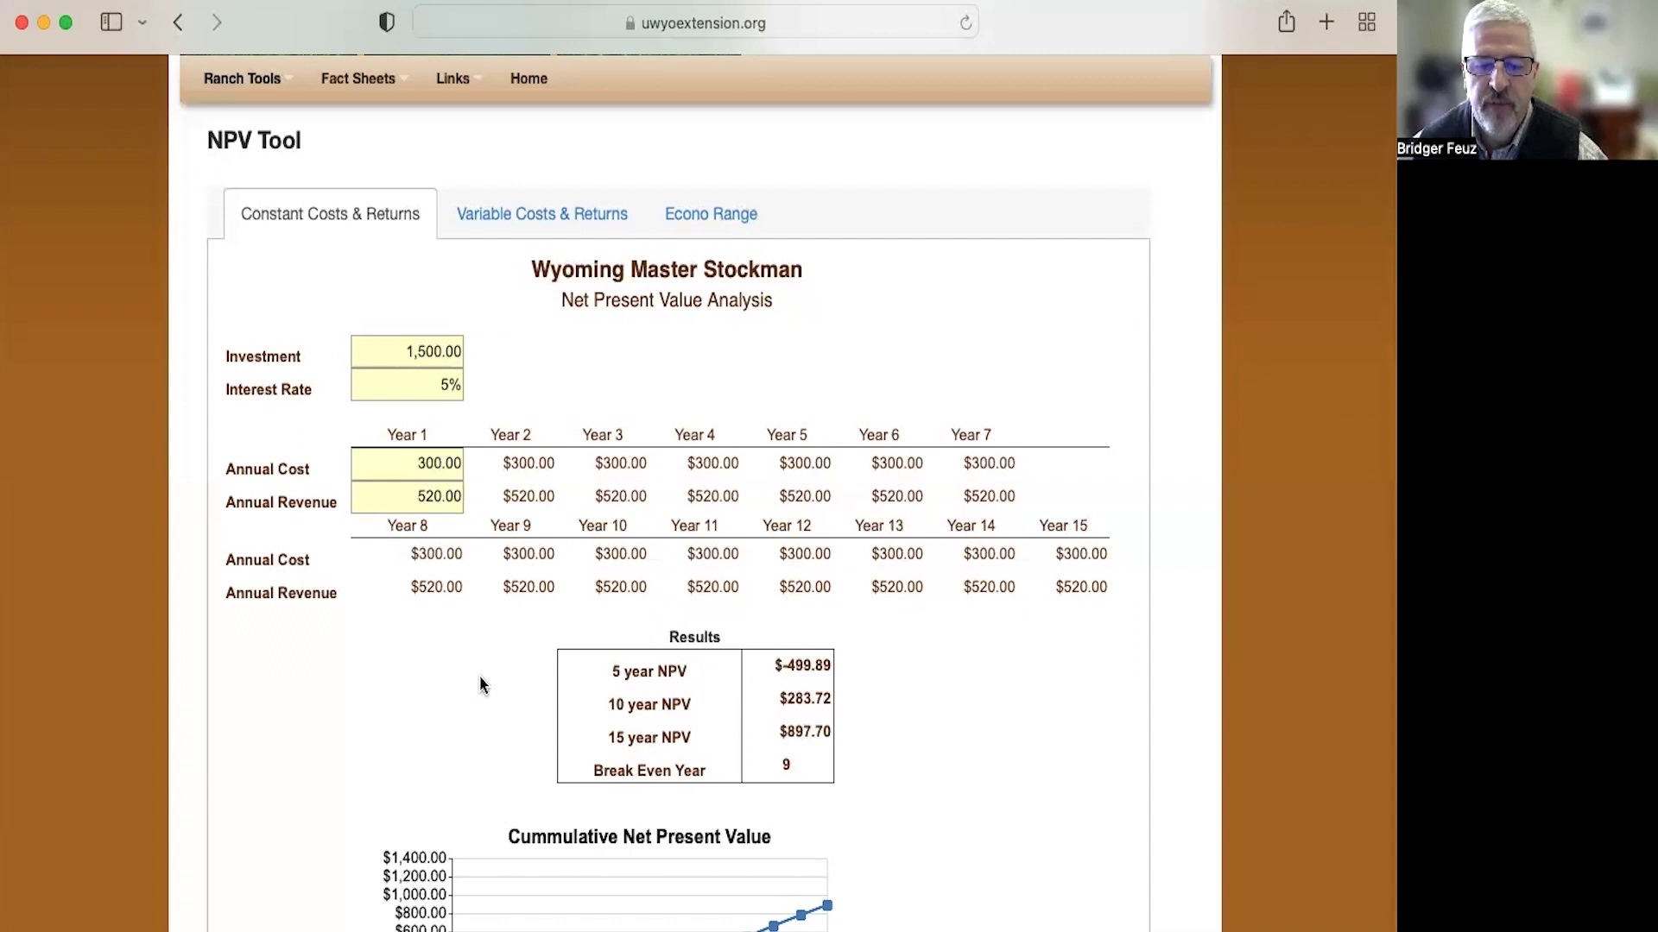
scroll(480, 678, "down", 5)
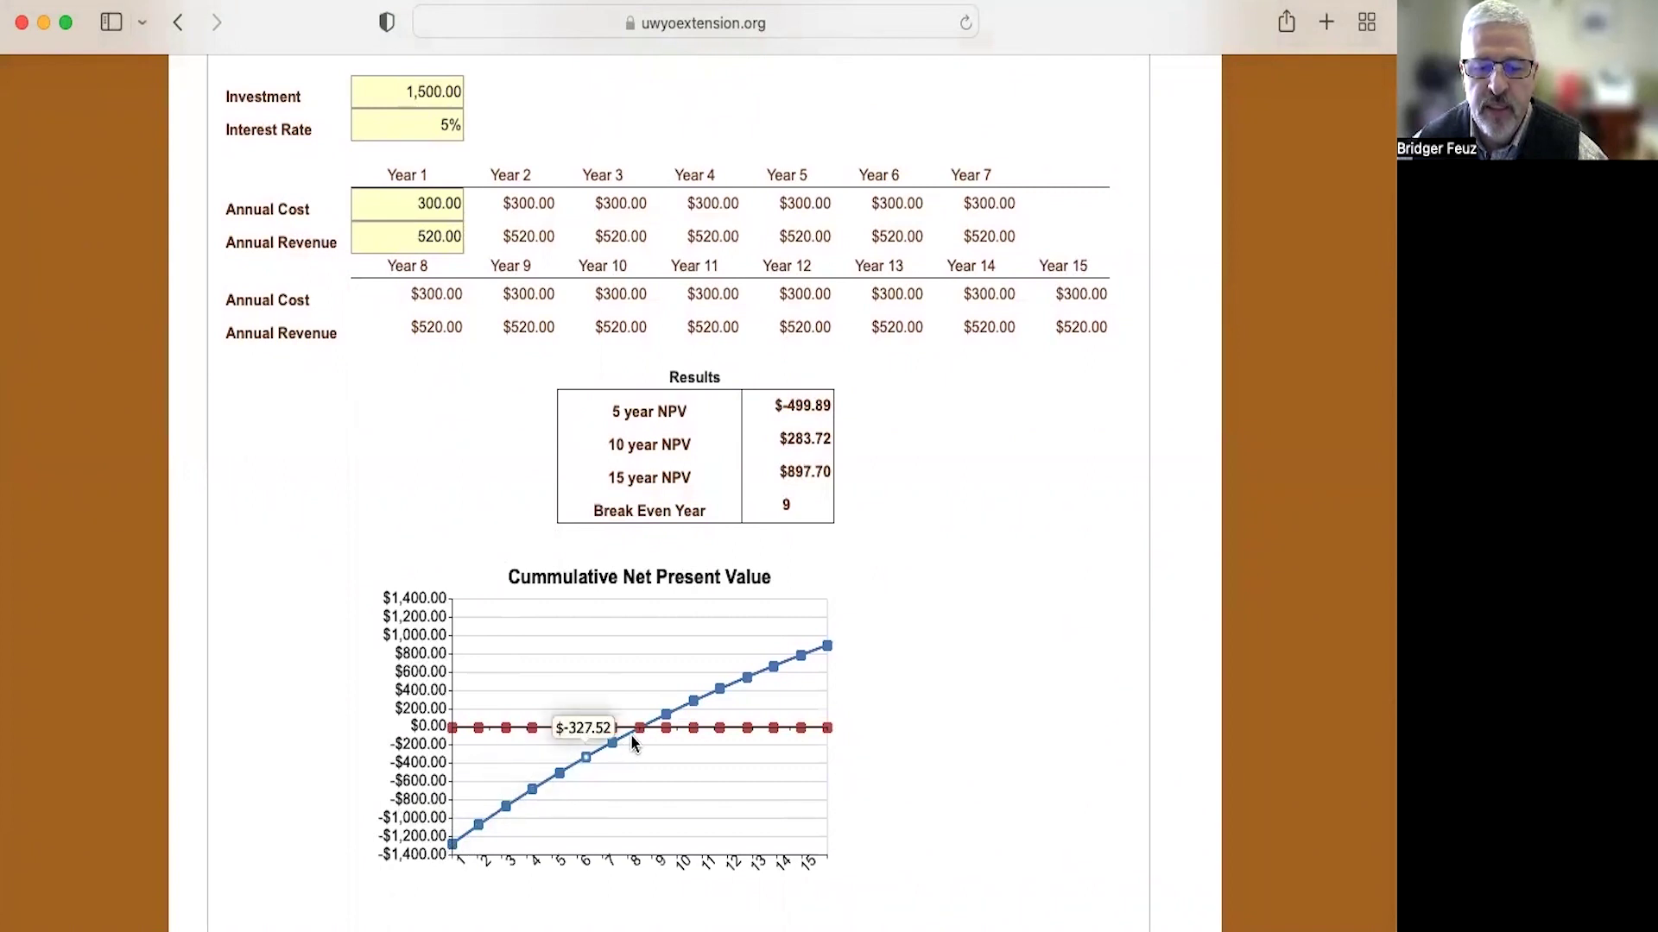
mouse_move(638, 734)
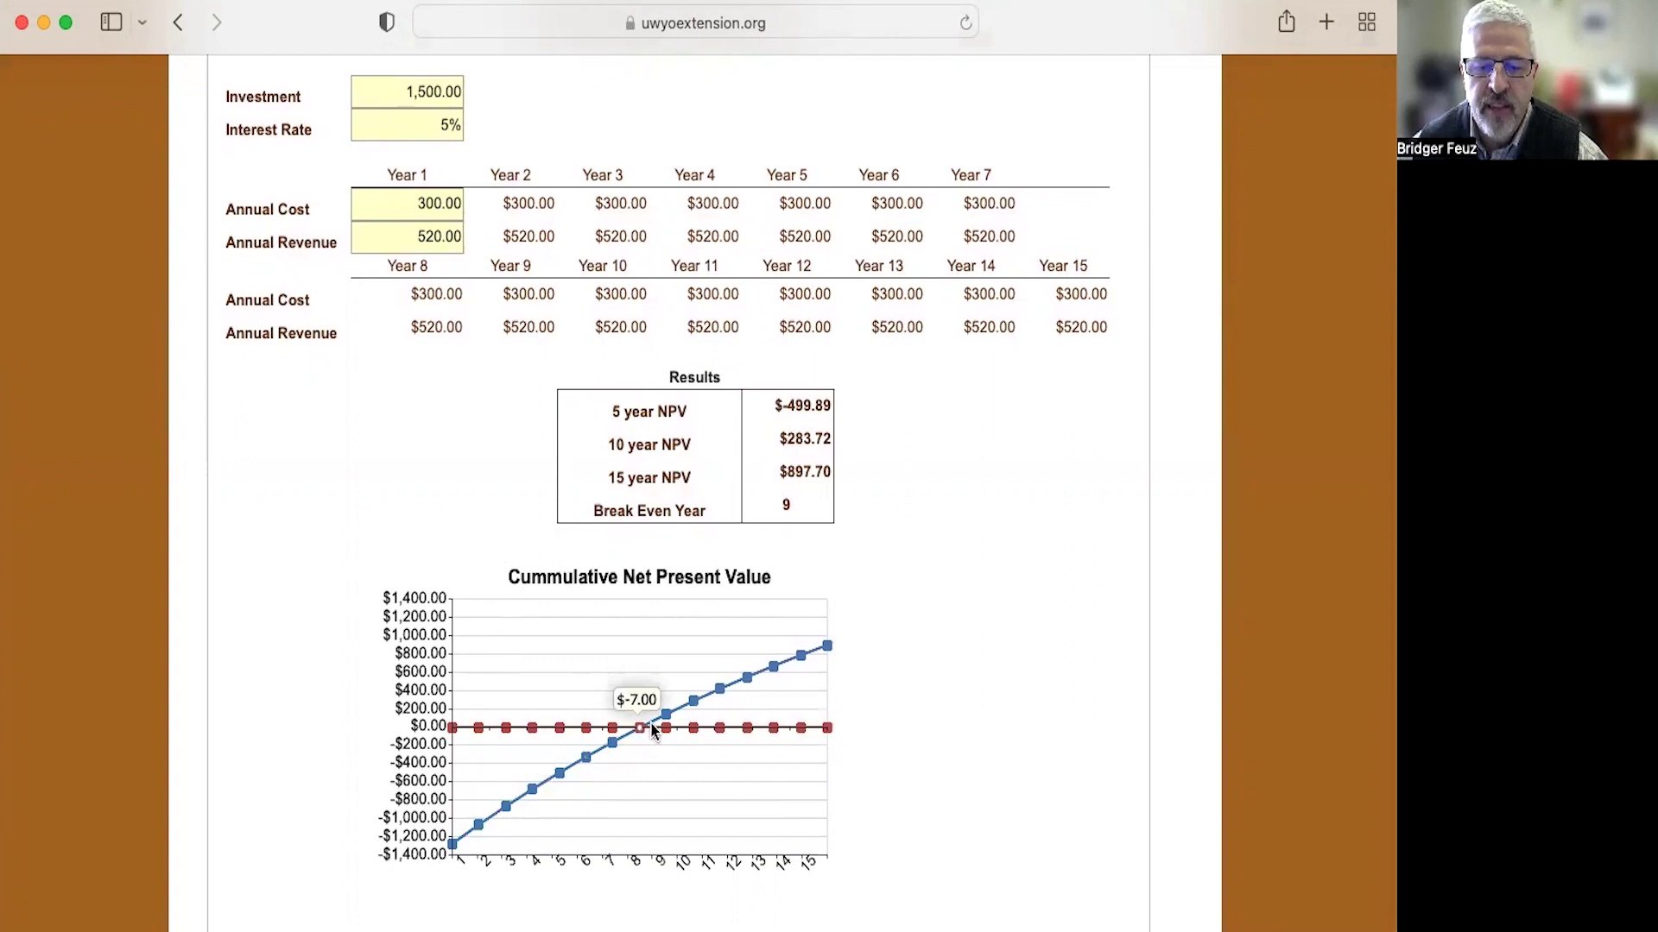
mouse_move(827, 654)
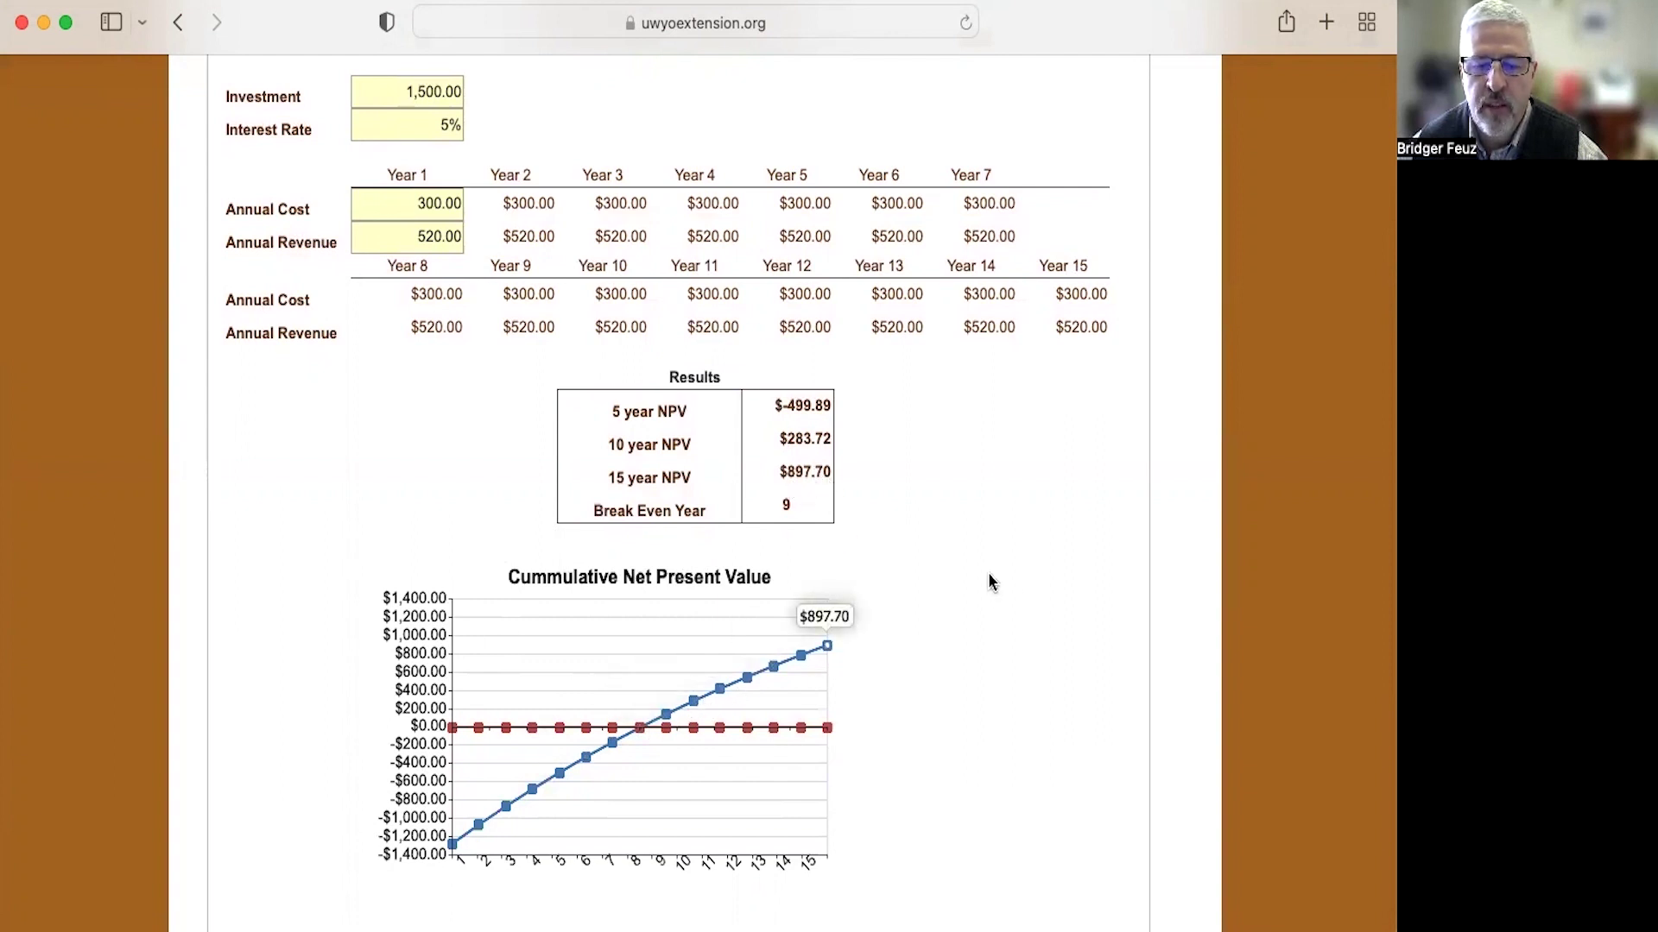
scroll(1004, 589, "up", 5)
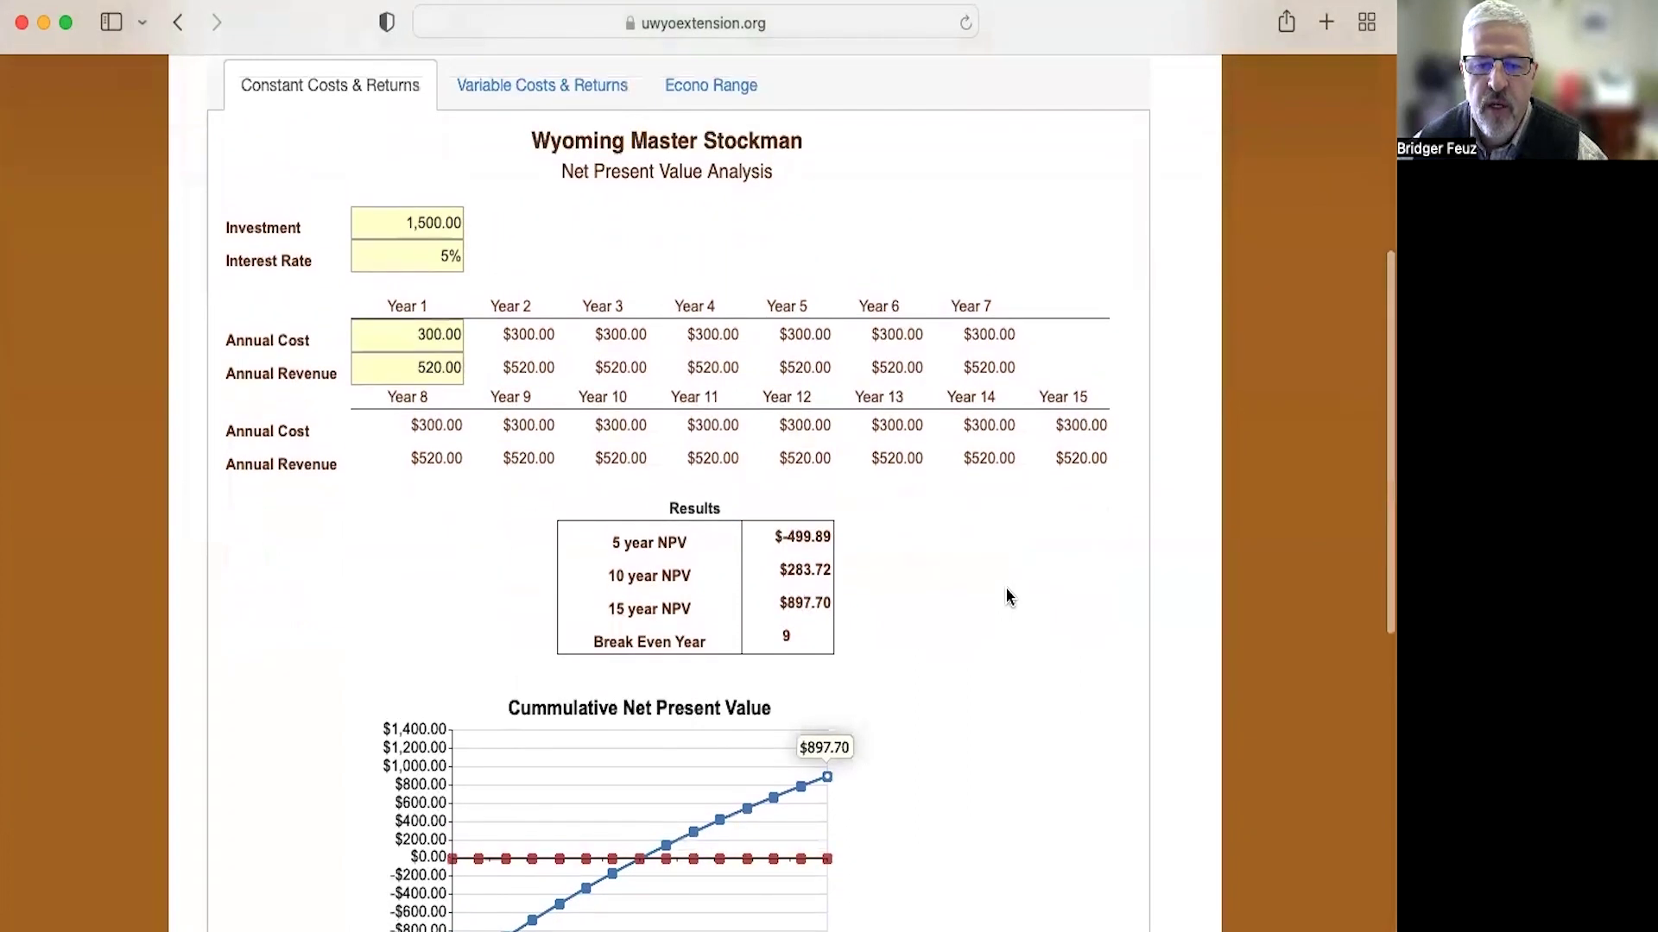
scroll(1008, 595, "up", 3)
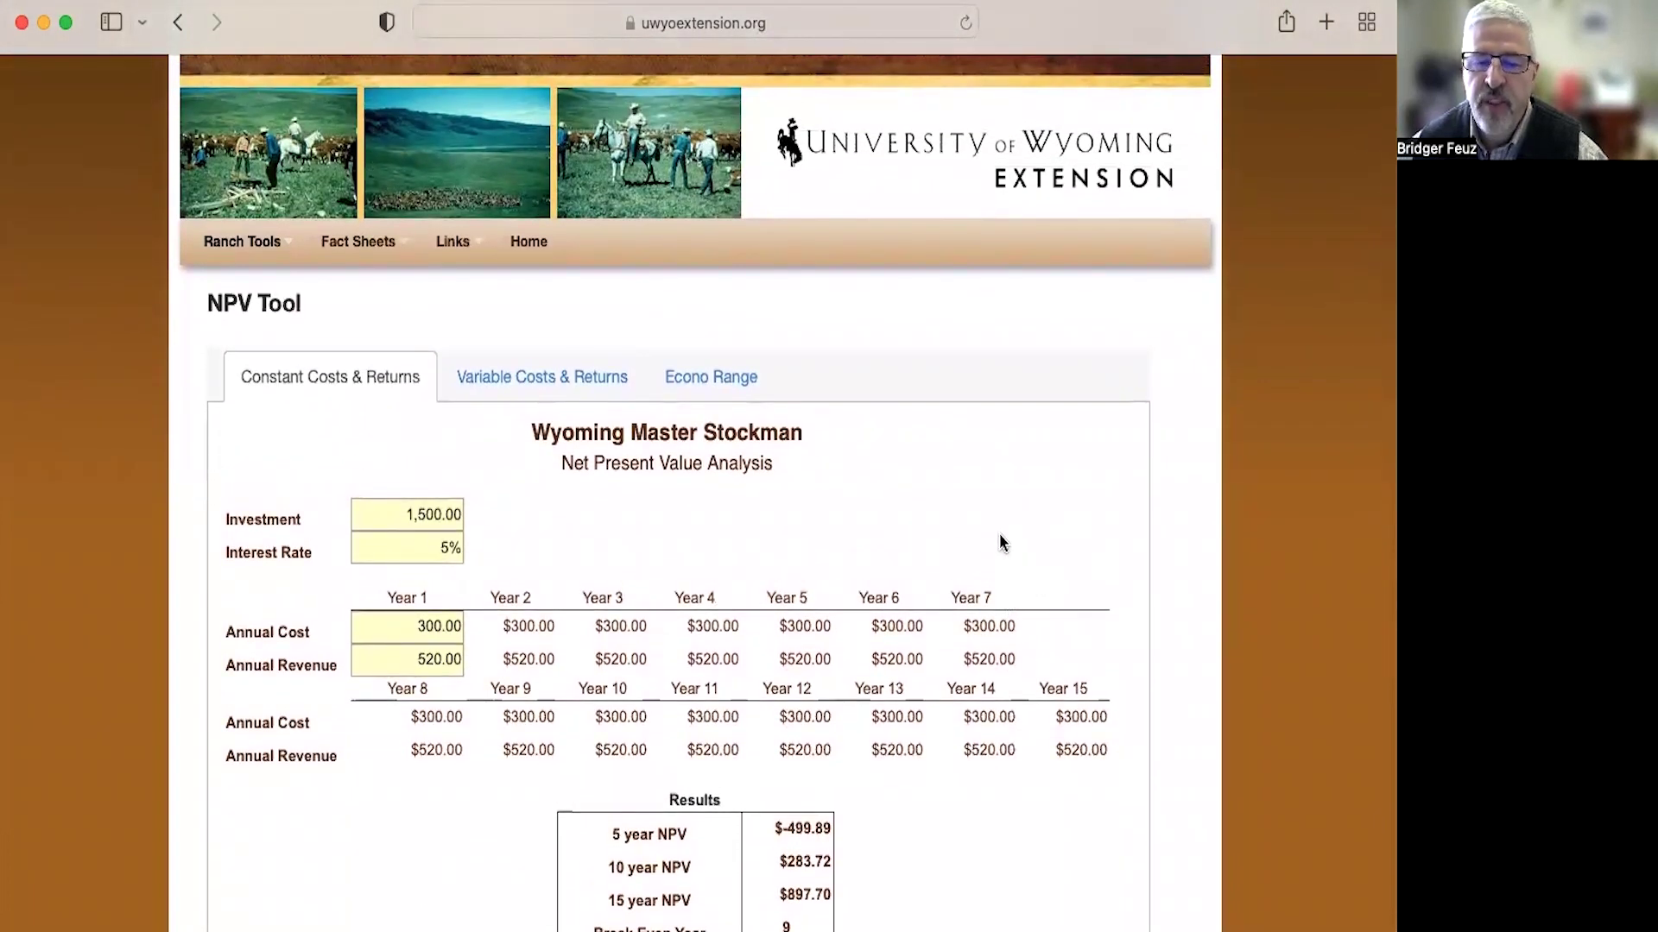
scroll(993, 535, "up", 2)
scroll(987, 542, "up", 1)
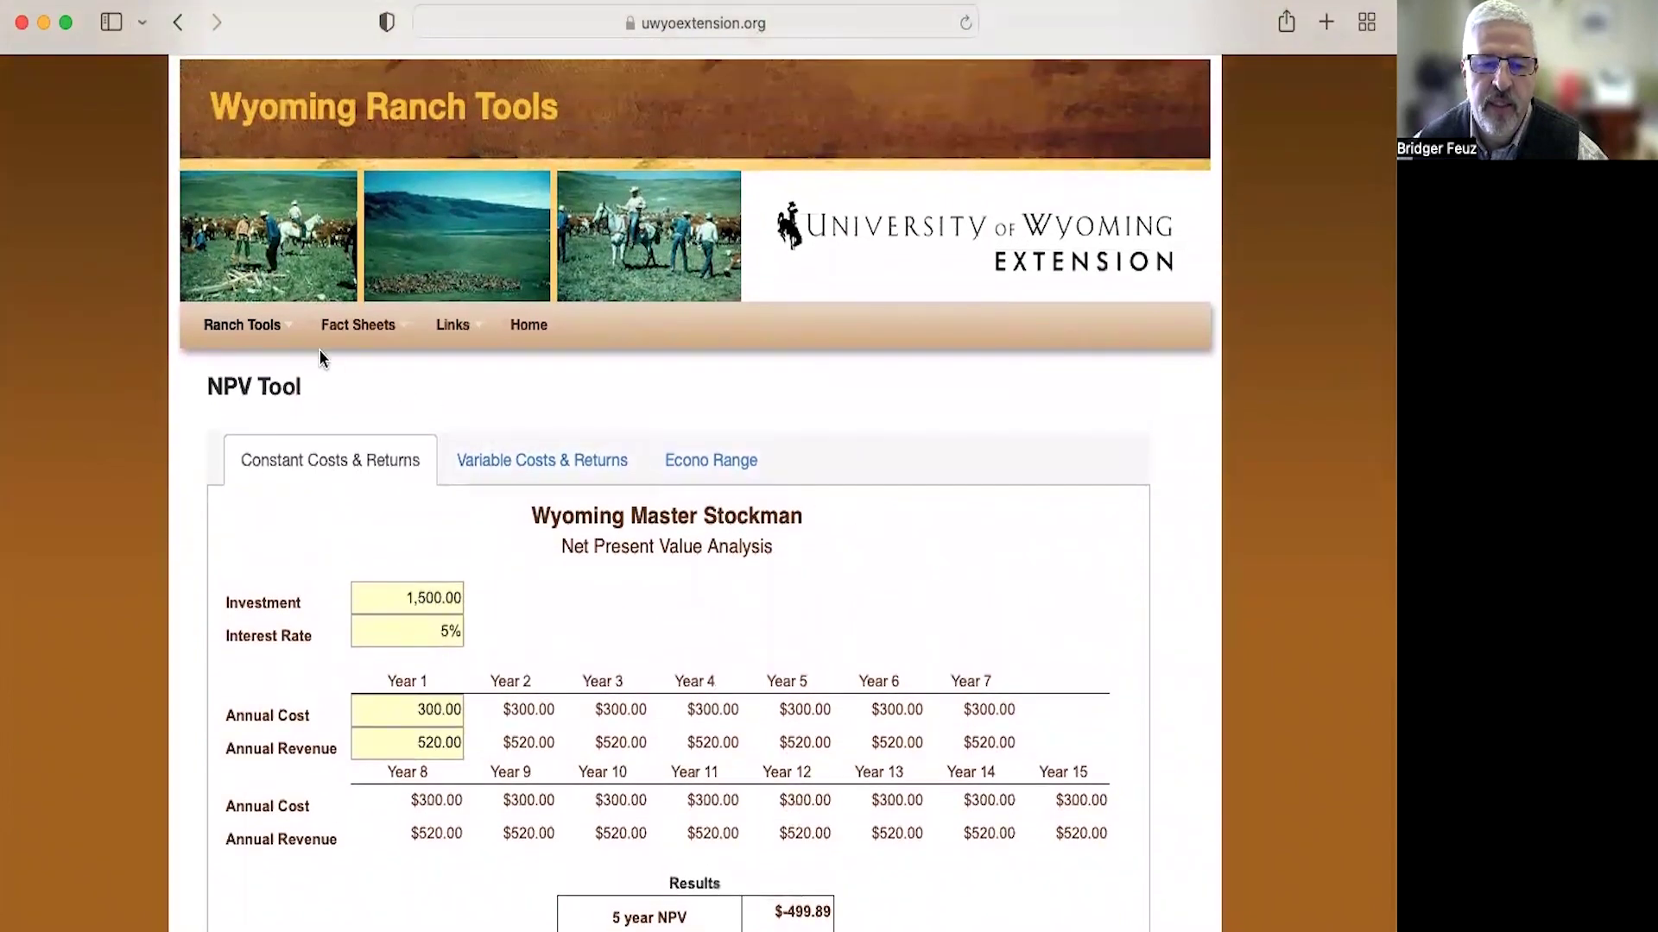
left_click(227, 337)
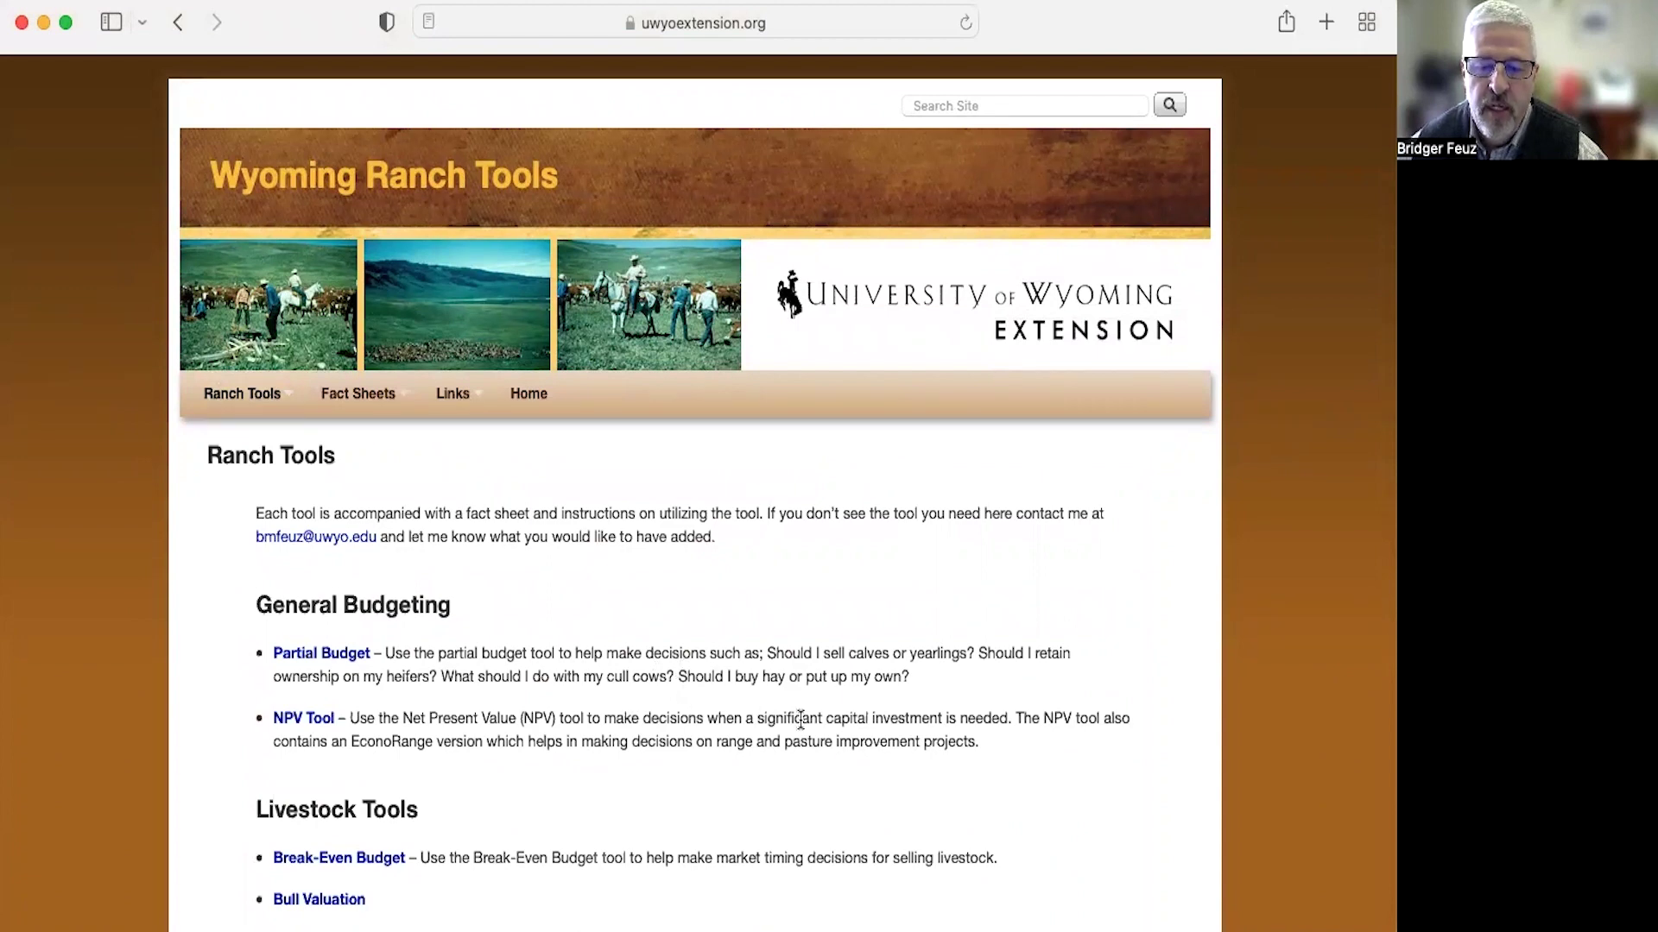
Scroll down to Livestock Tools and open the Stocking Tool calculator
scroll(800, 720, "right", 1)
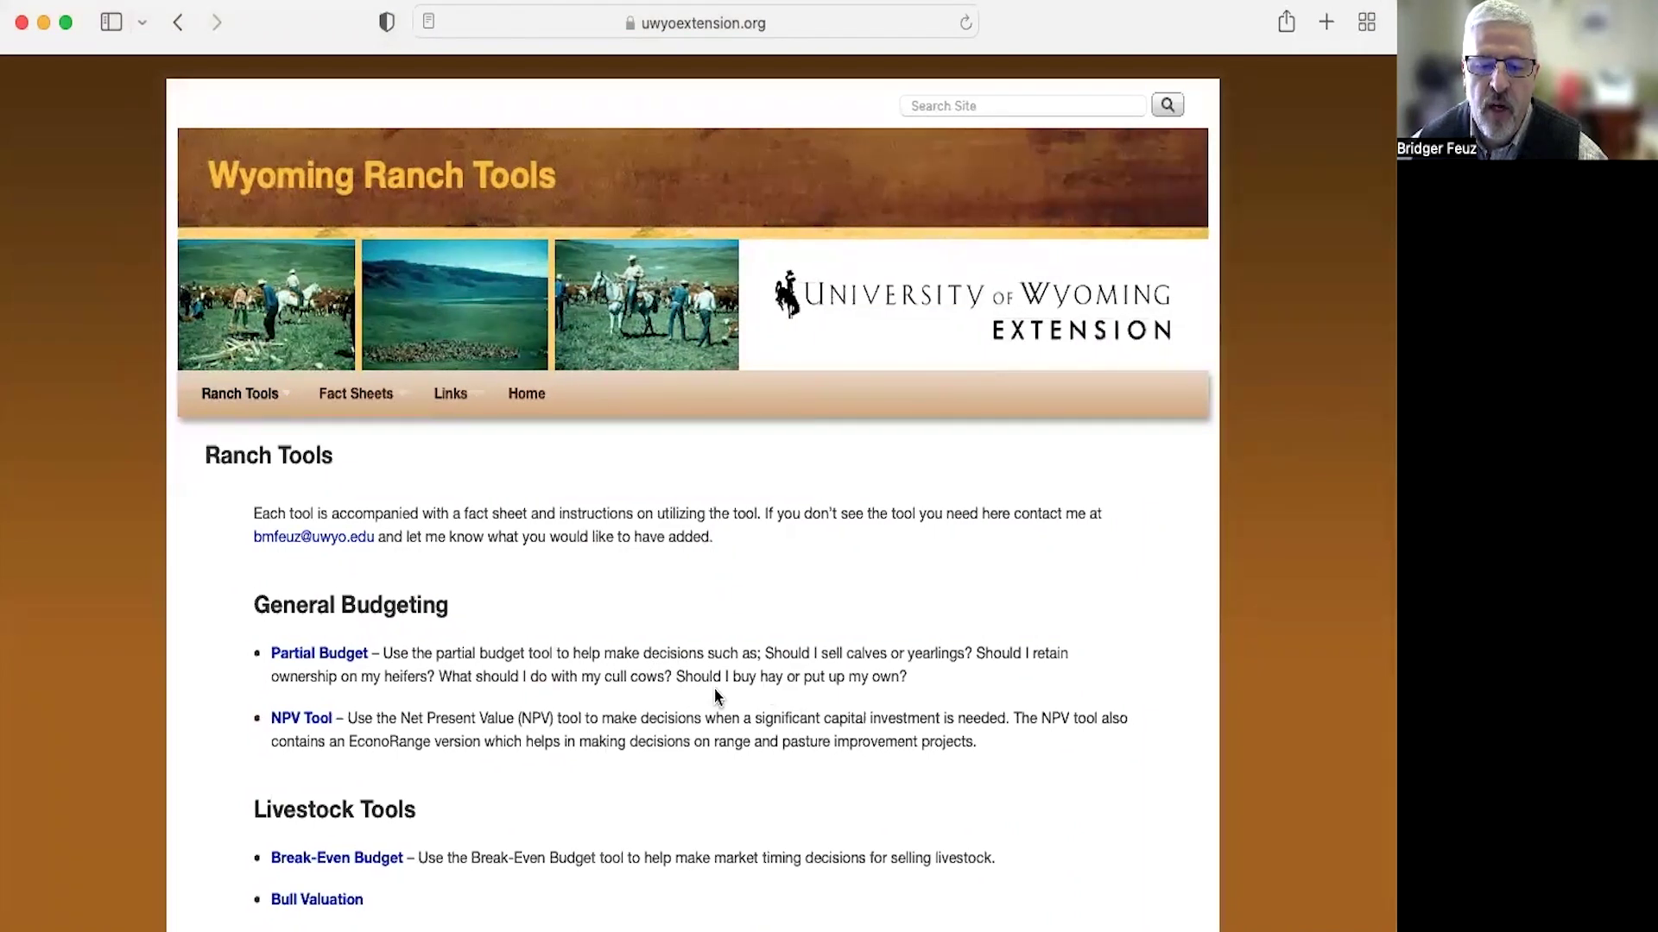
scroll(642, 686, "left", 1)
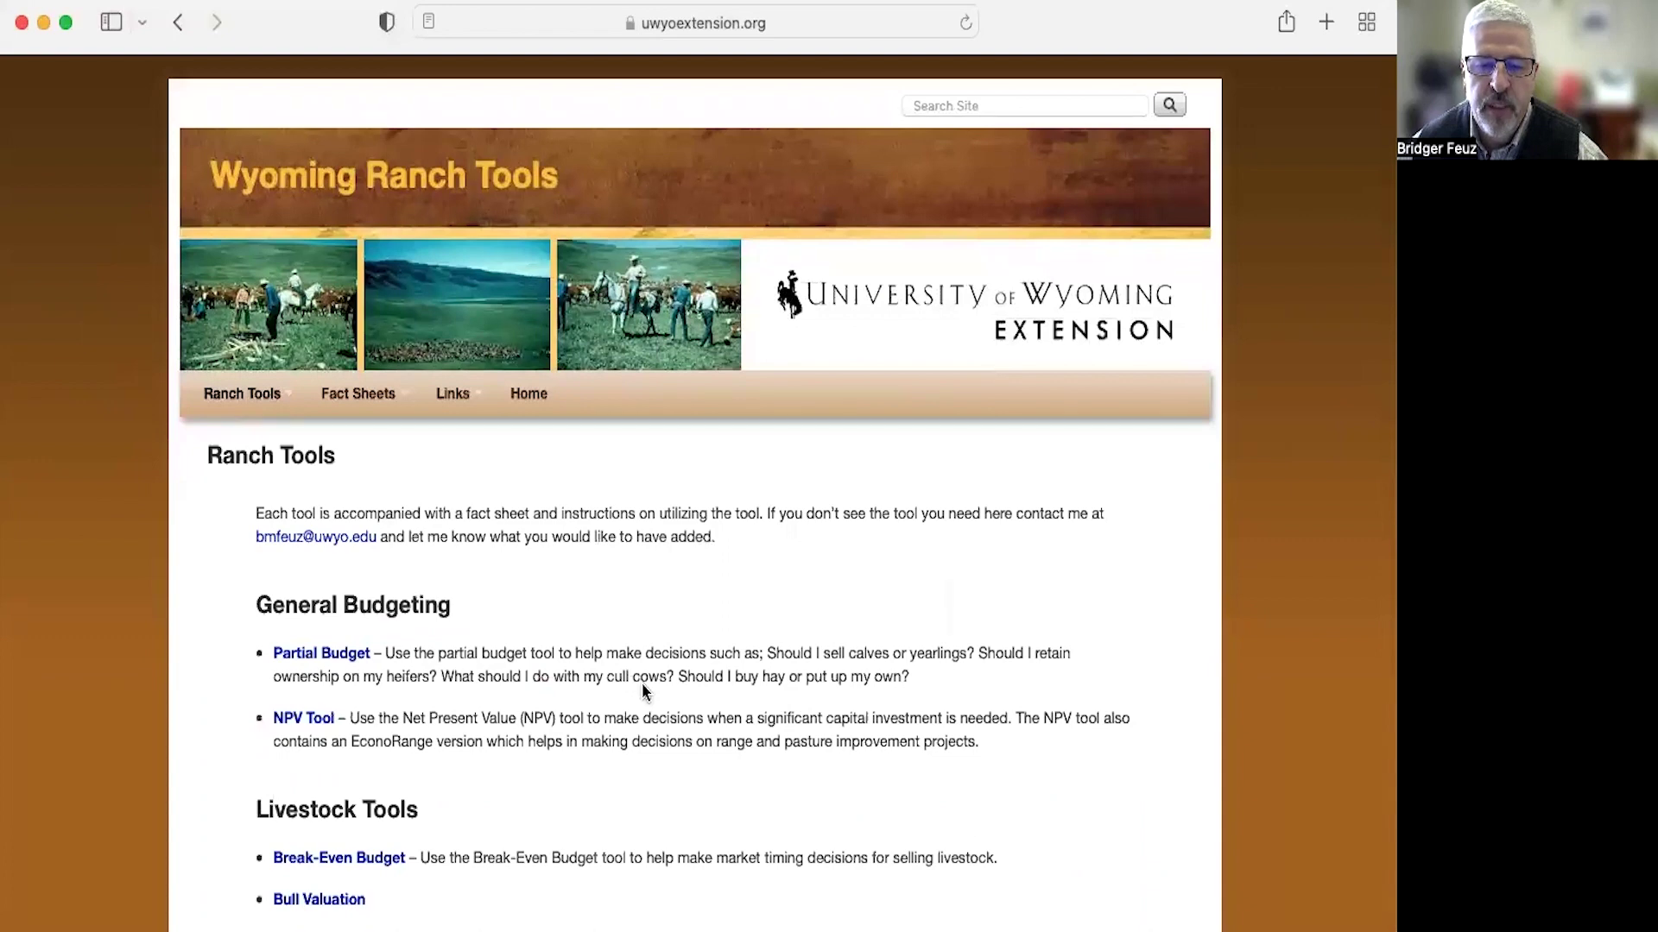
scroll(642, 689, "down", 5)
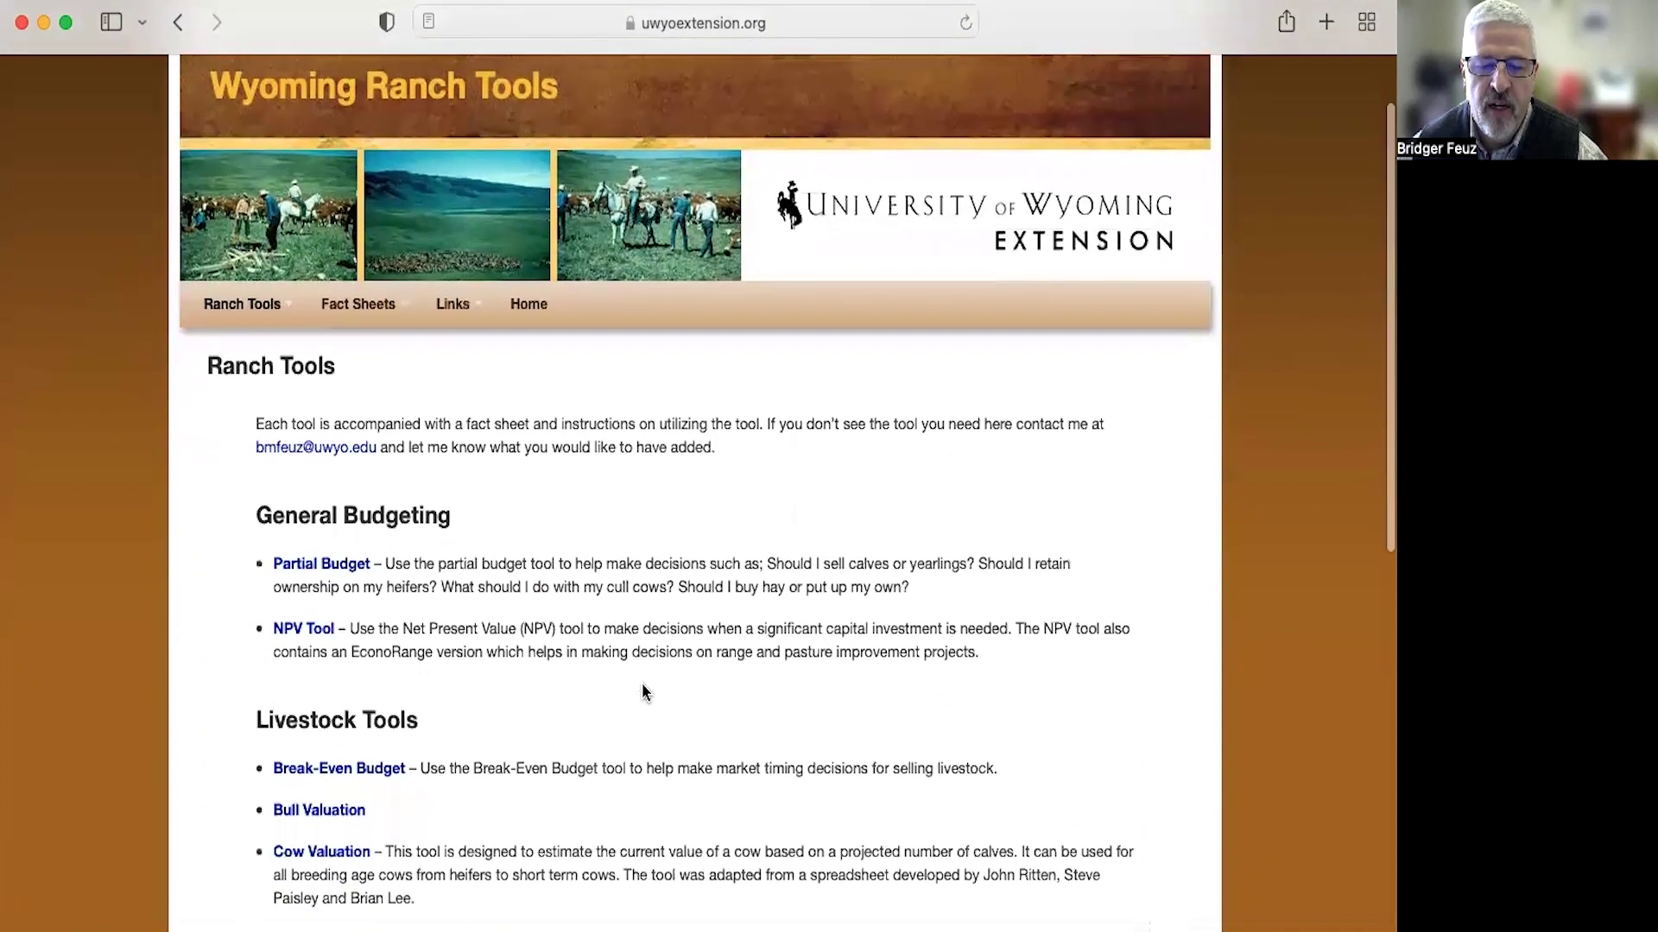
scroll(643, 690, "down", 3)
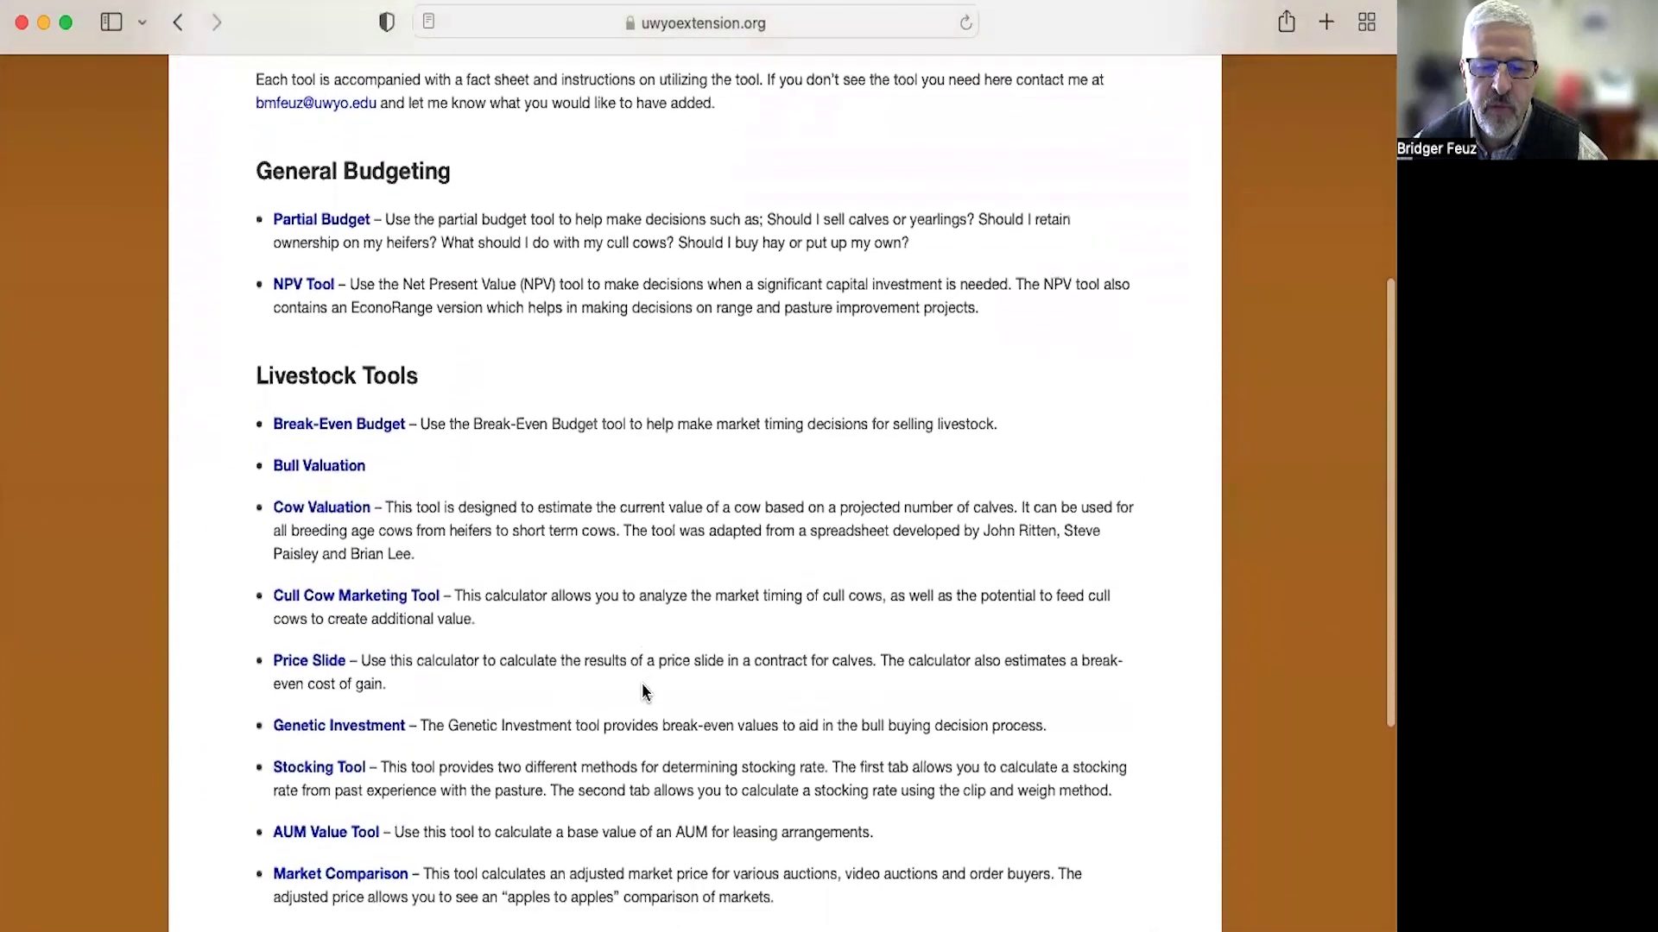
scroll(642, 687, "down", 1)
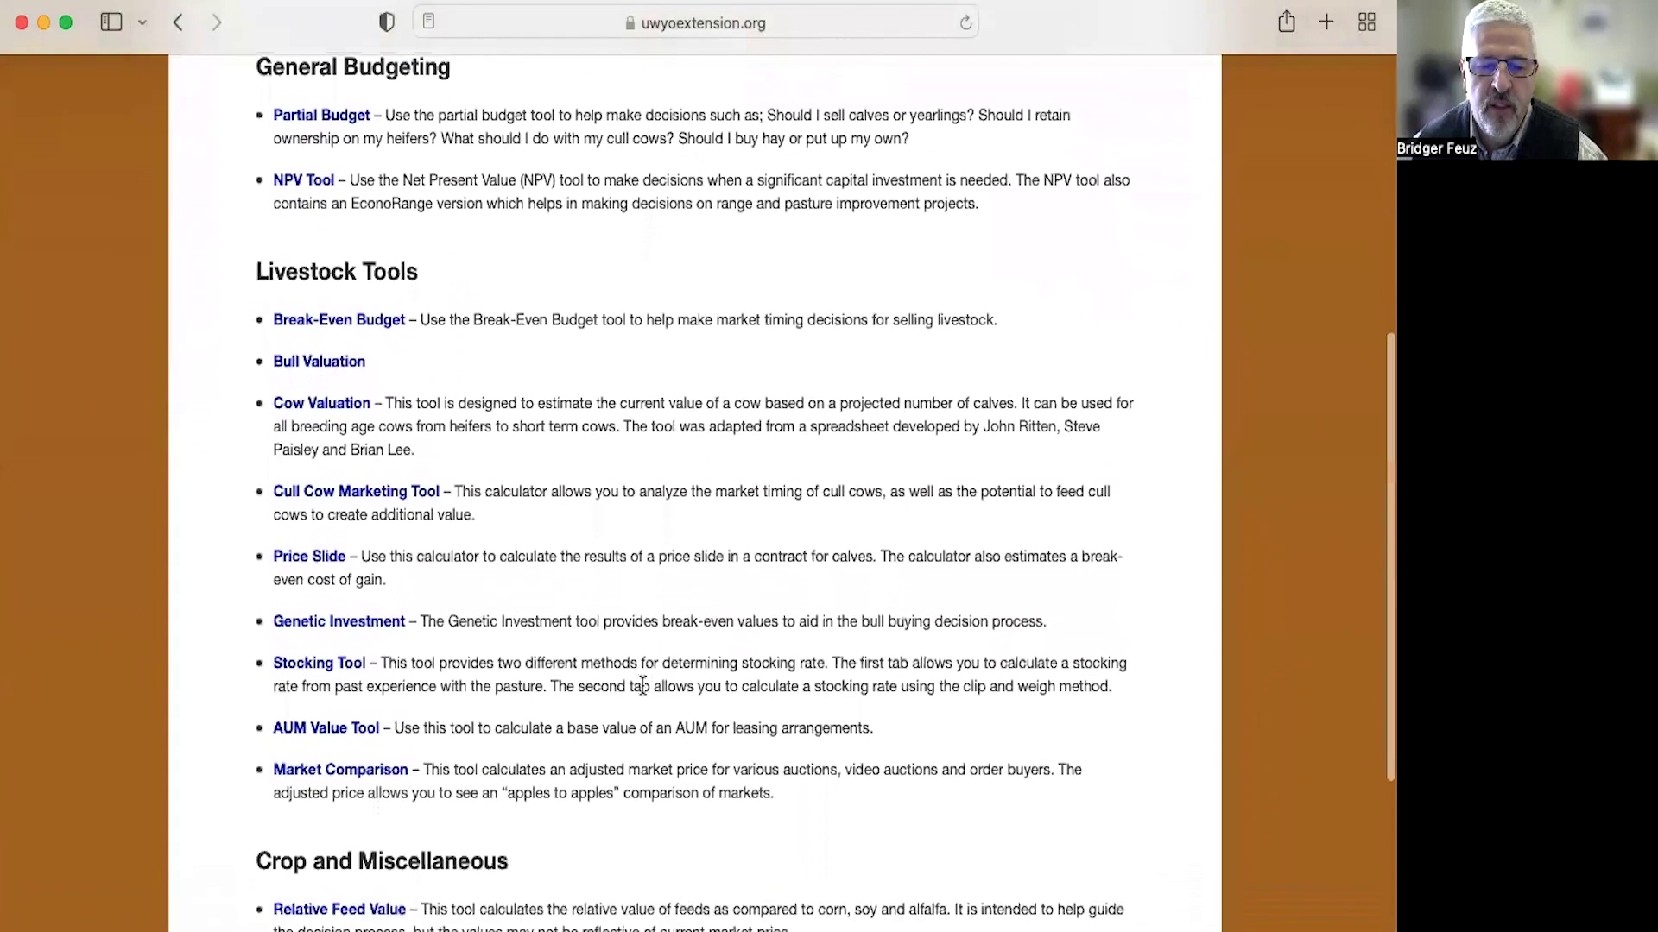
left_click(298, 667)
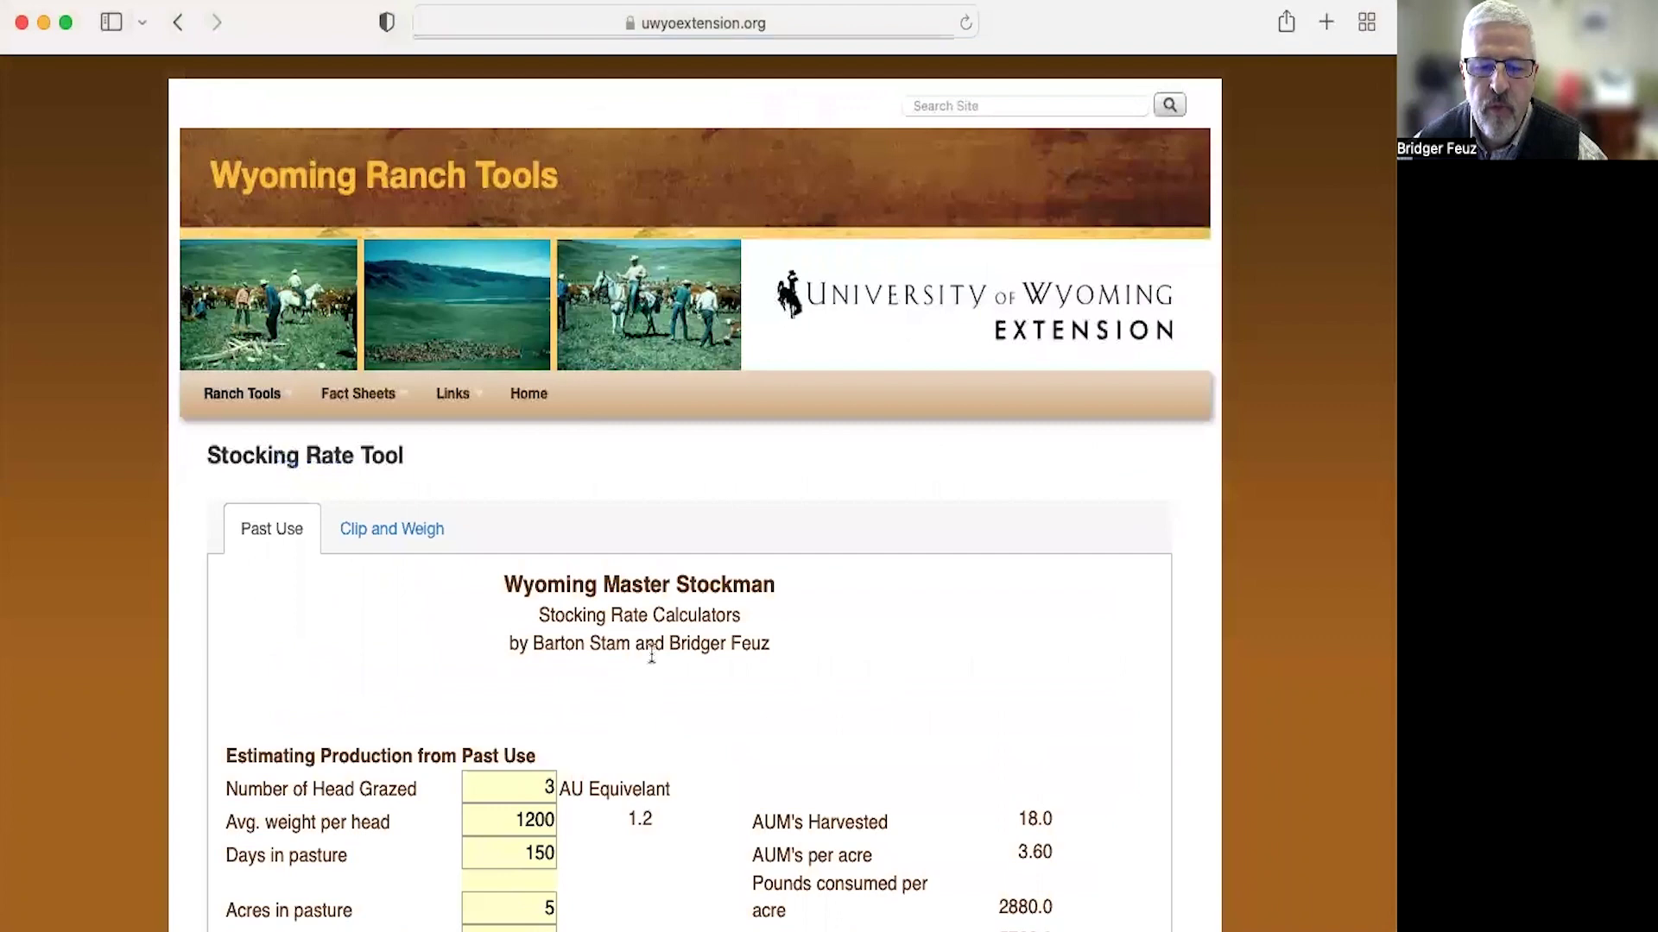
Scroll through the Stocking Rate Tool results: 18.0 AUMs harvested, 3.60 AUMs per acre
scroll(906, 669, "down", 1)
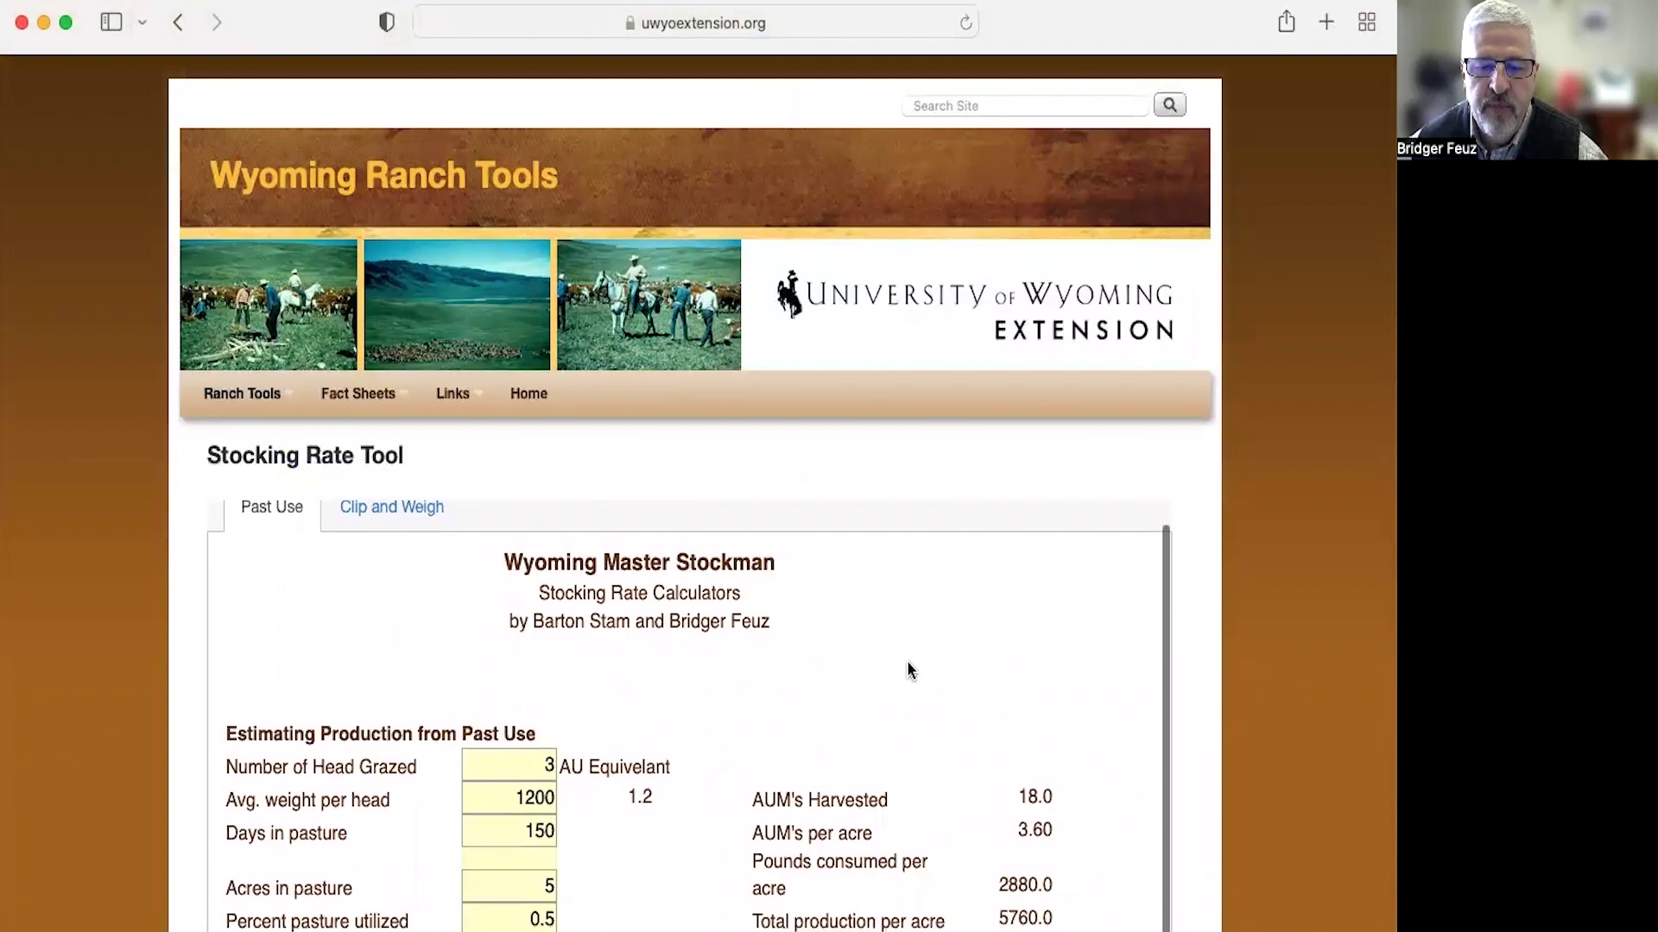
scroll(1204, 678, "down", 8)
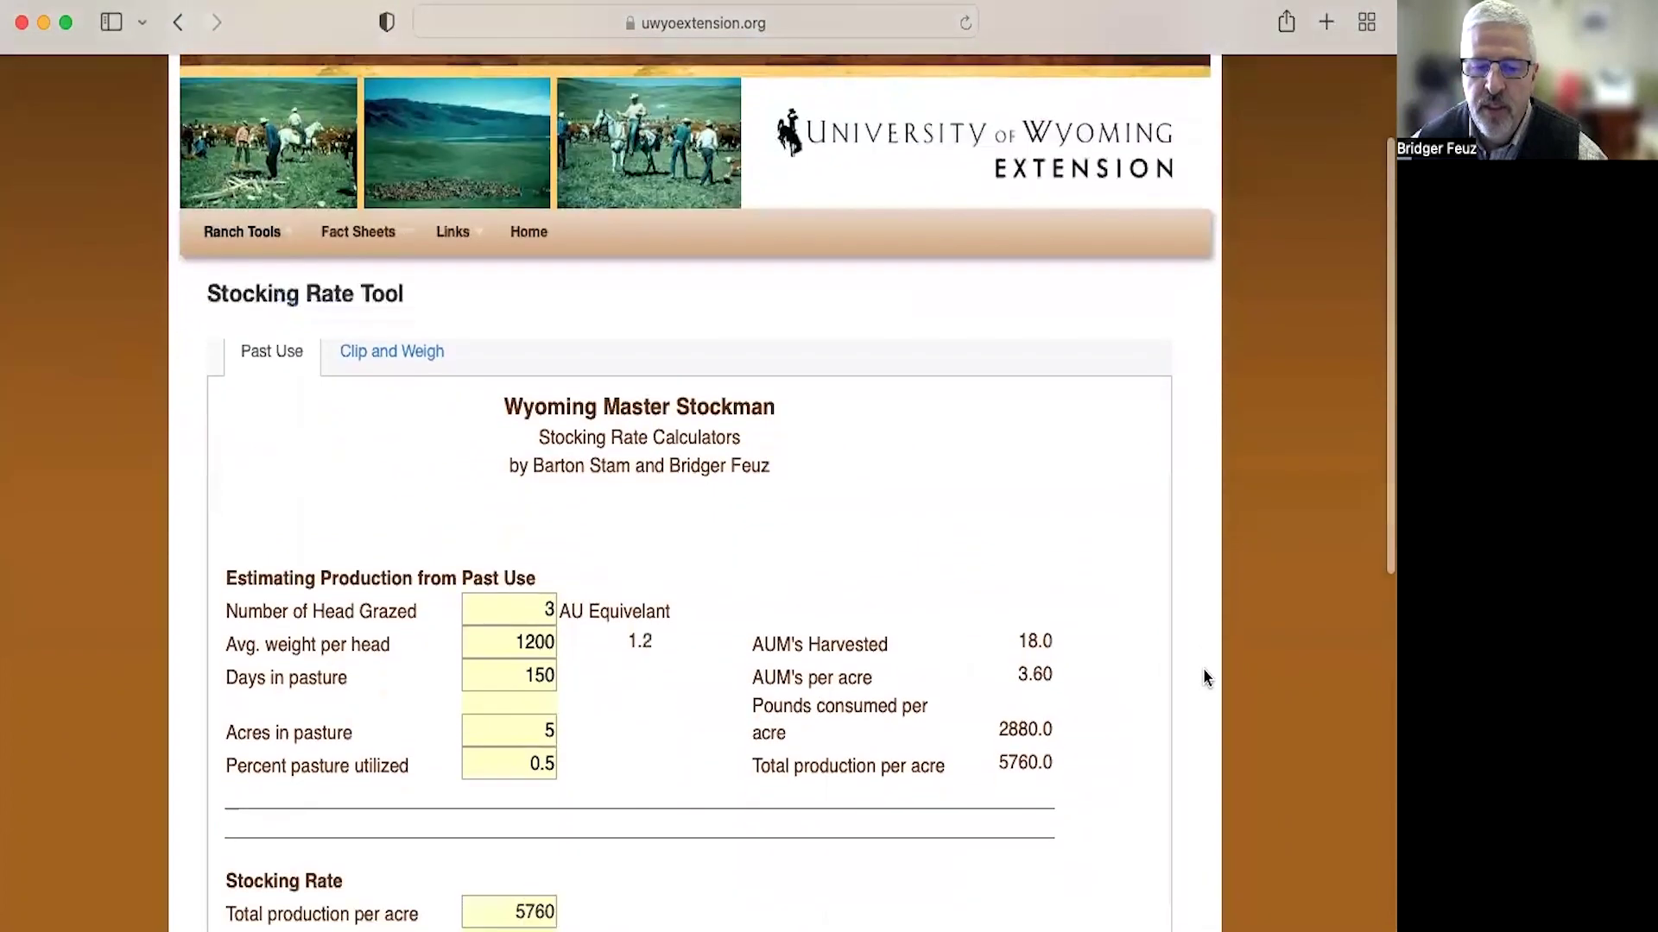
scroll(1206, 678, "down", 1)
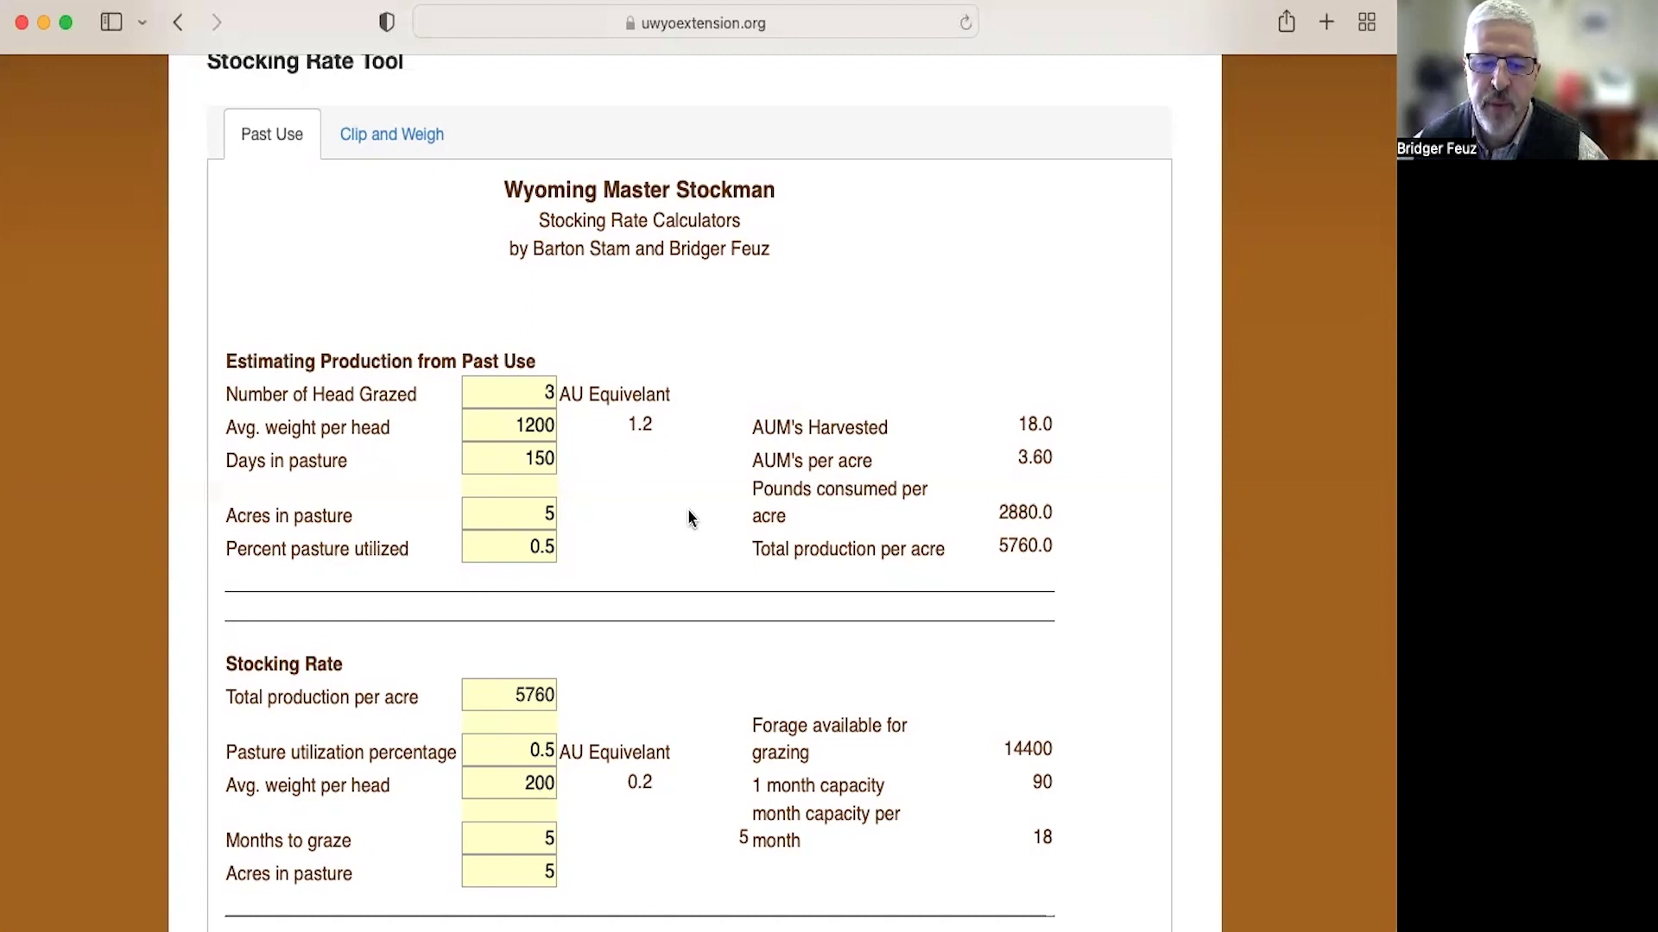
scroll(689, 516, "down", 3)
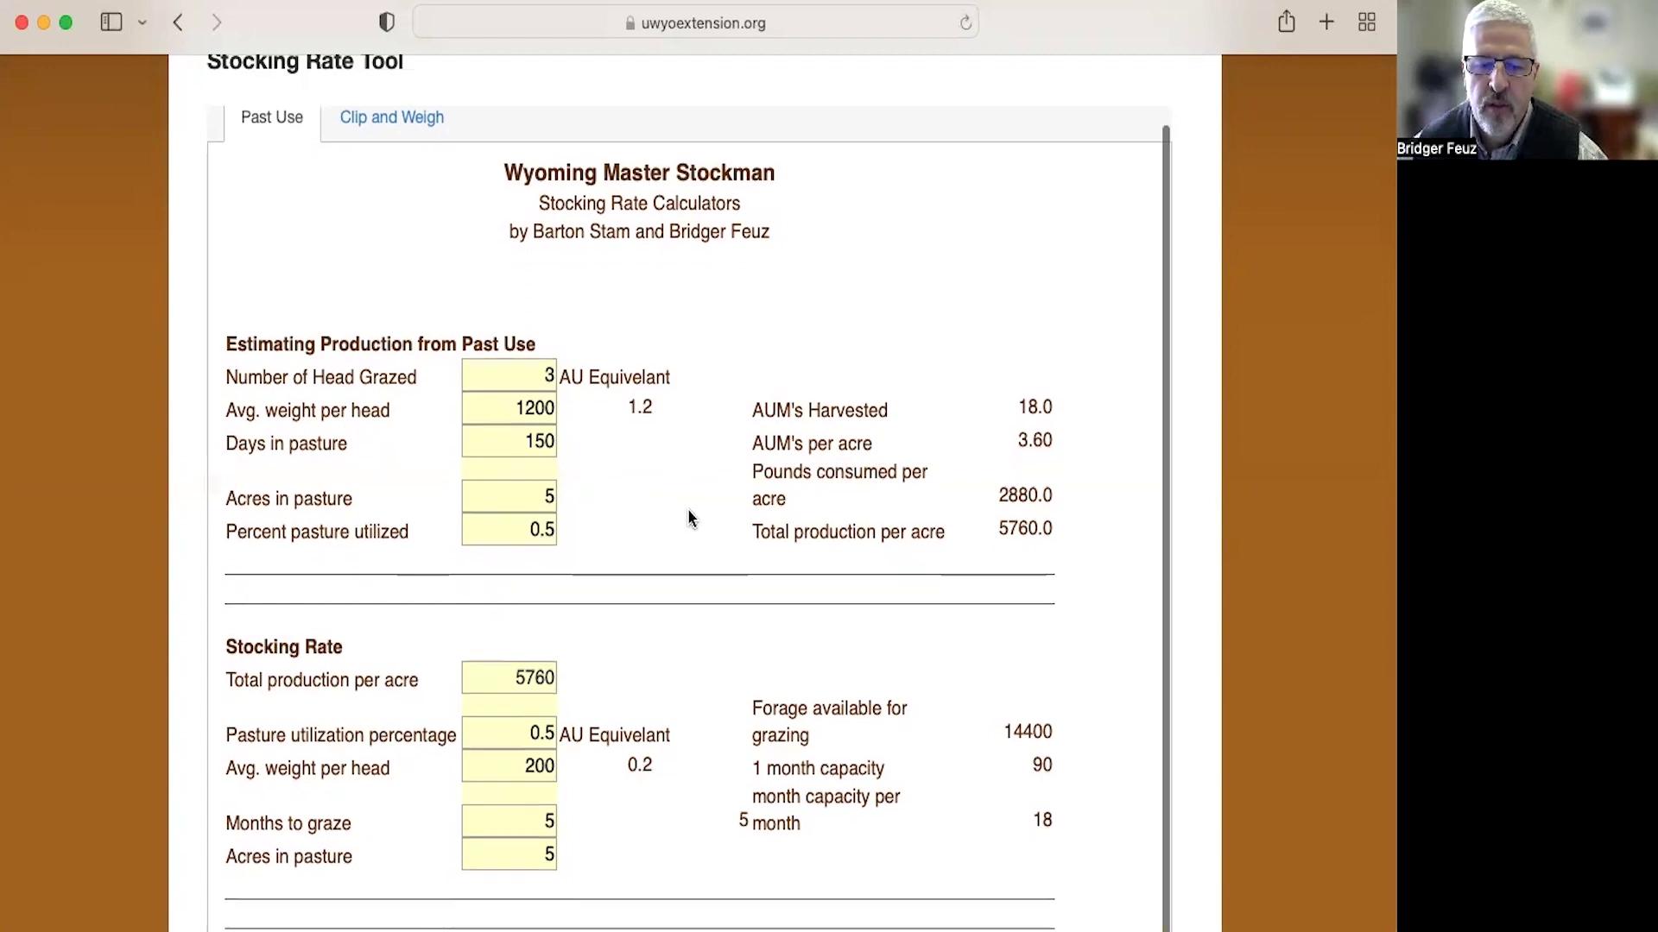
scroll(688, 518, "down", 2)
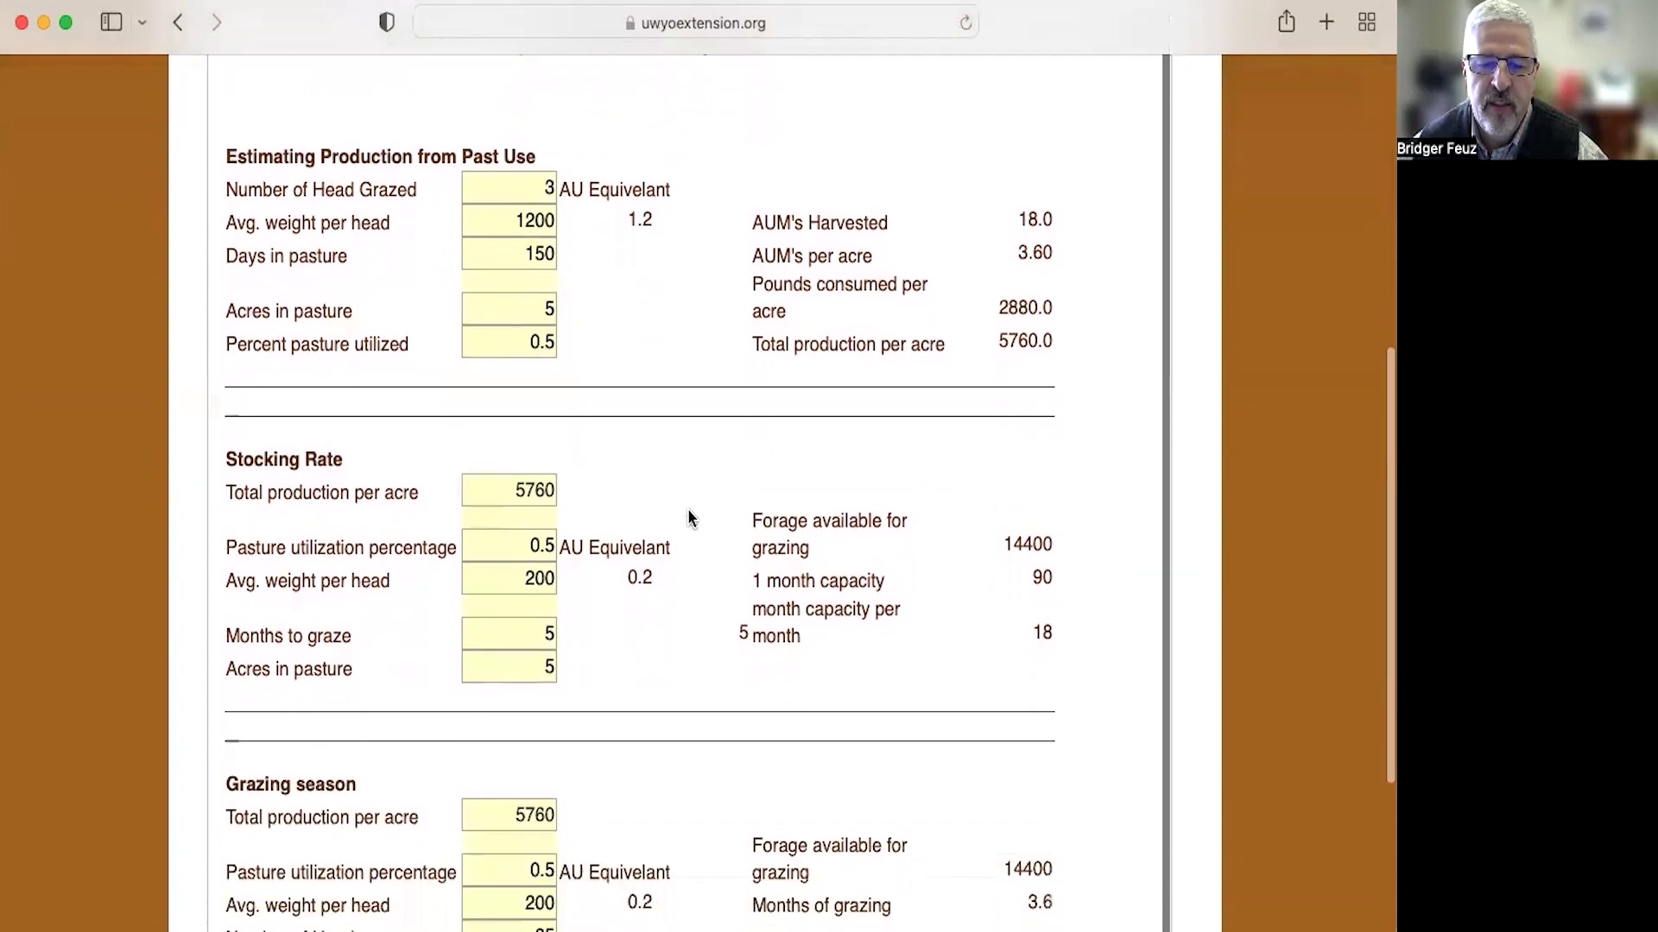
scroll(688, 518, "down", 3)
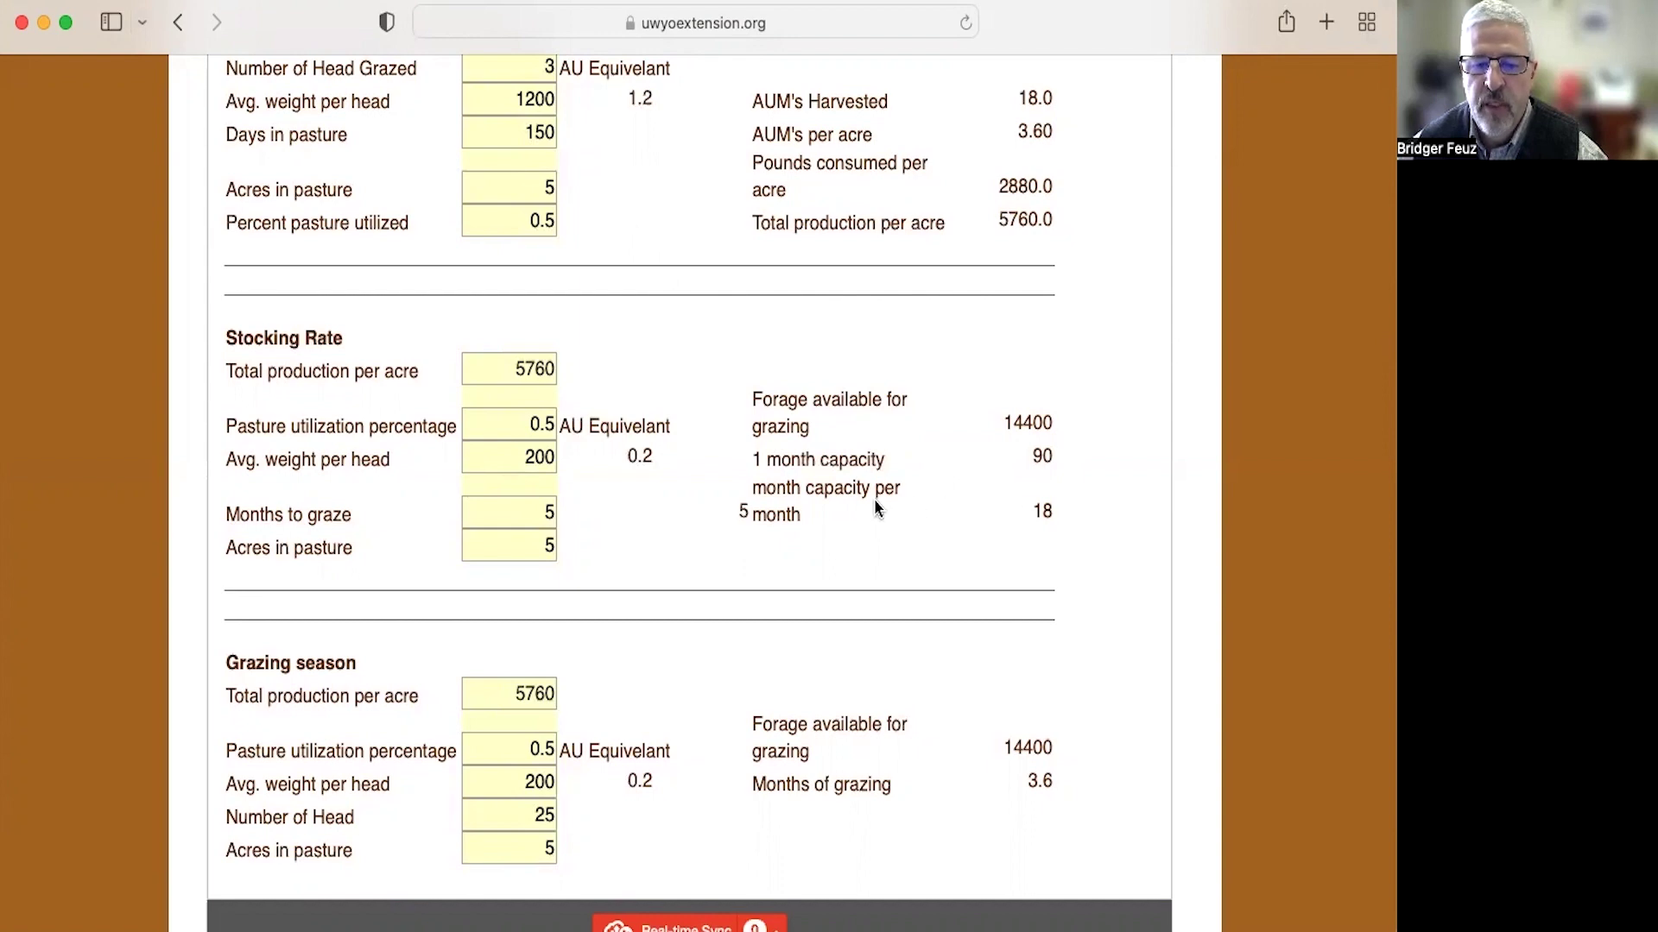
scroll(713, 511, "down", 2)
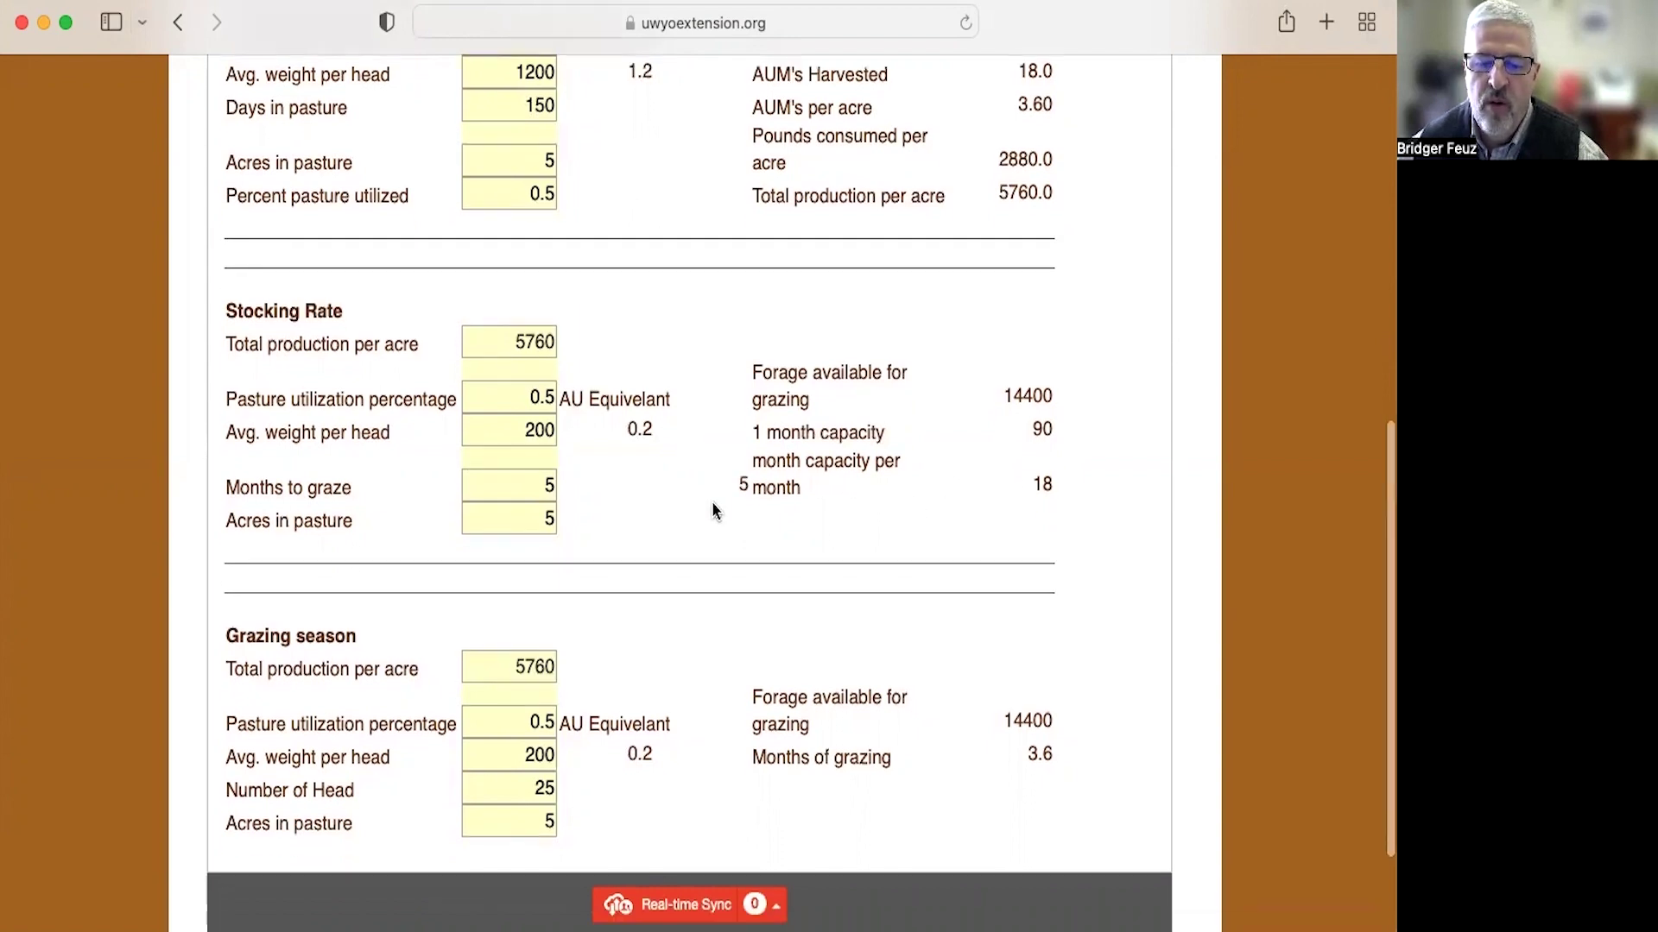
scroll(713, 511, "down", 3)
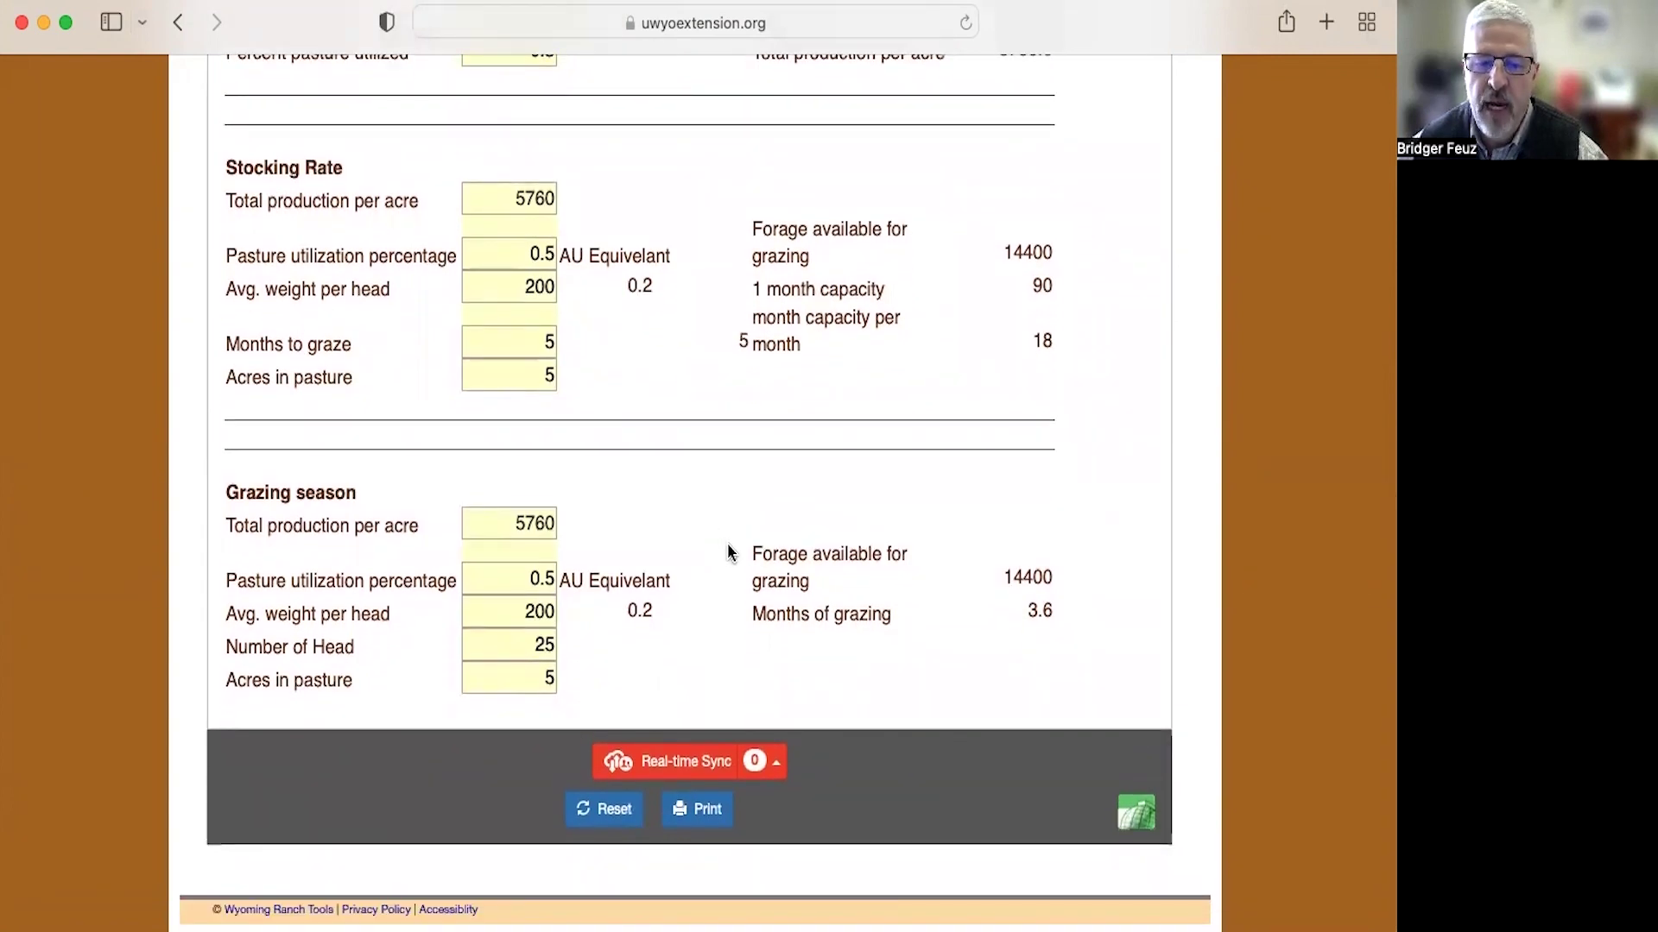
scroll(728, 552, "down", 1)
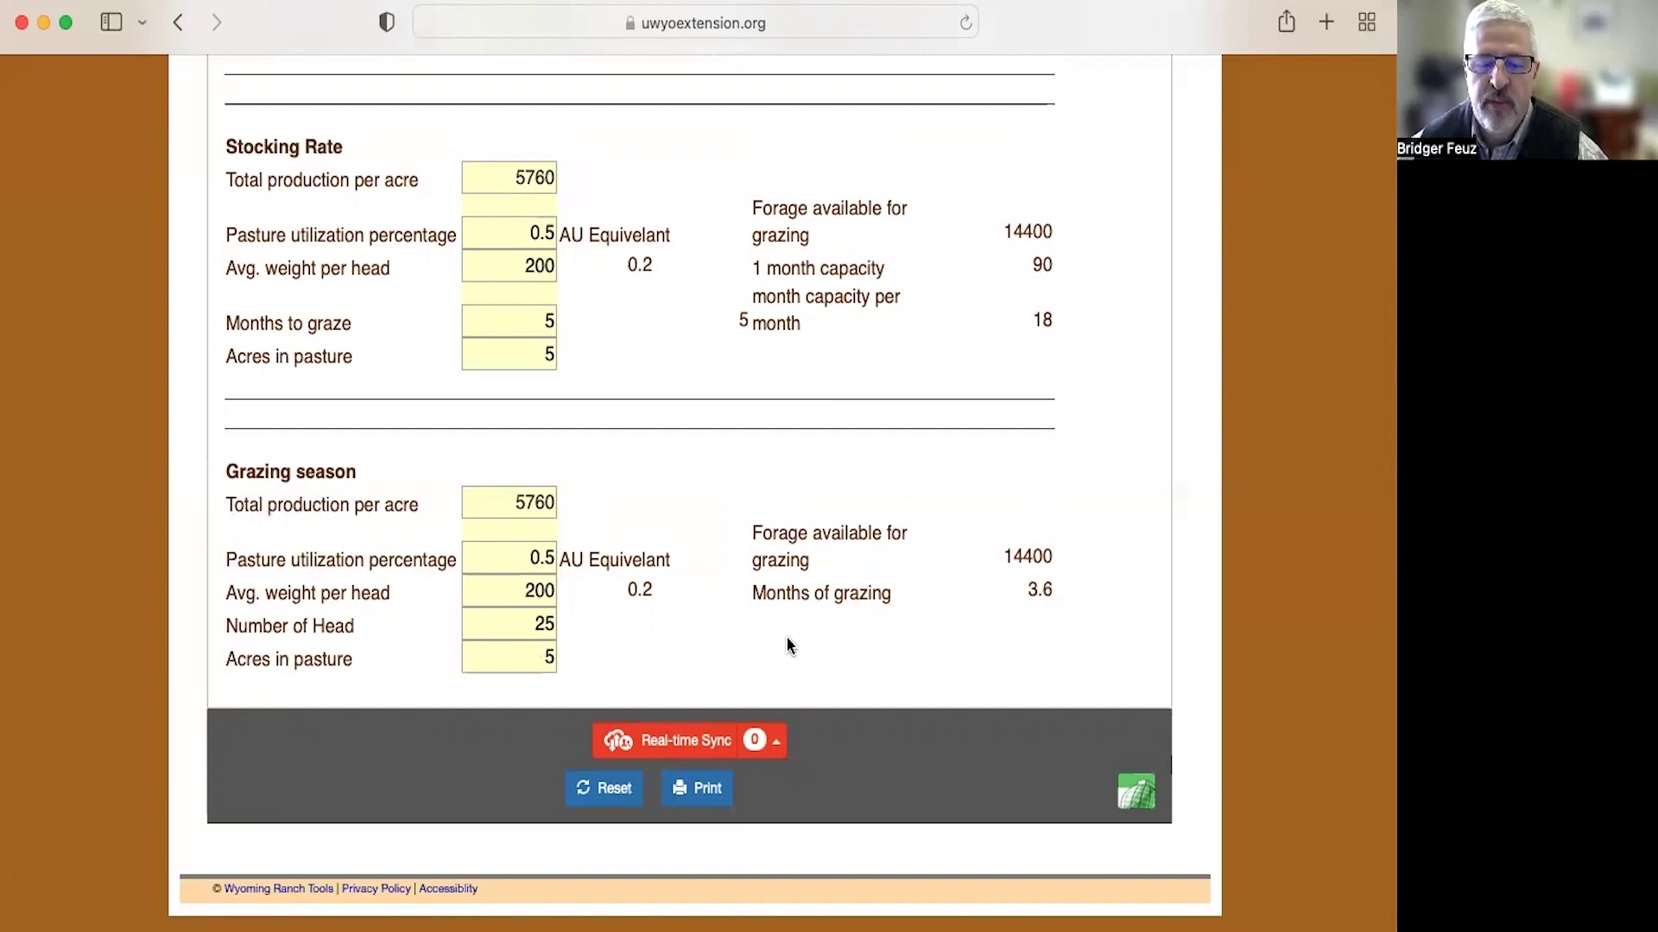
scroll(746, 544, "up", 3)
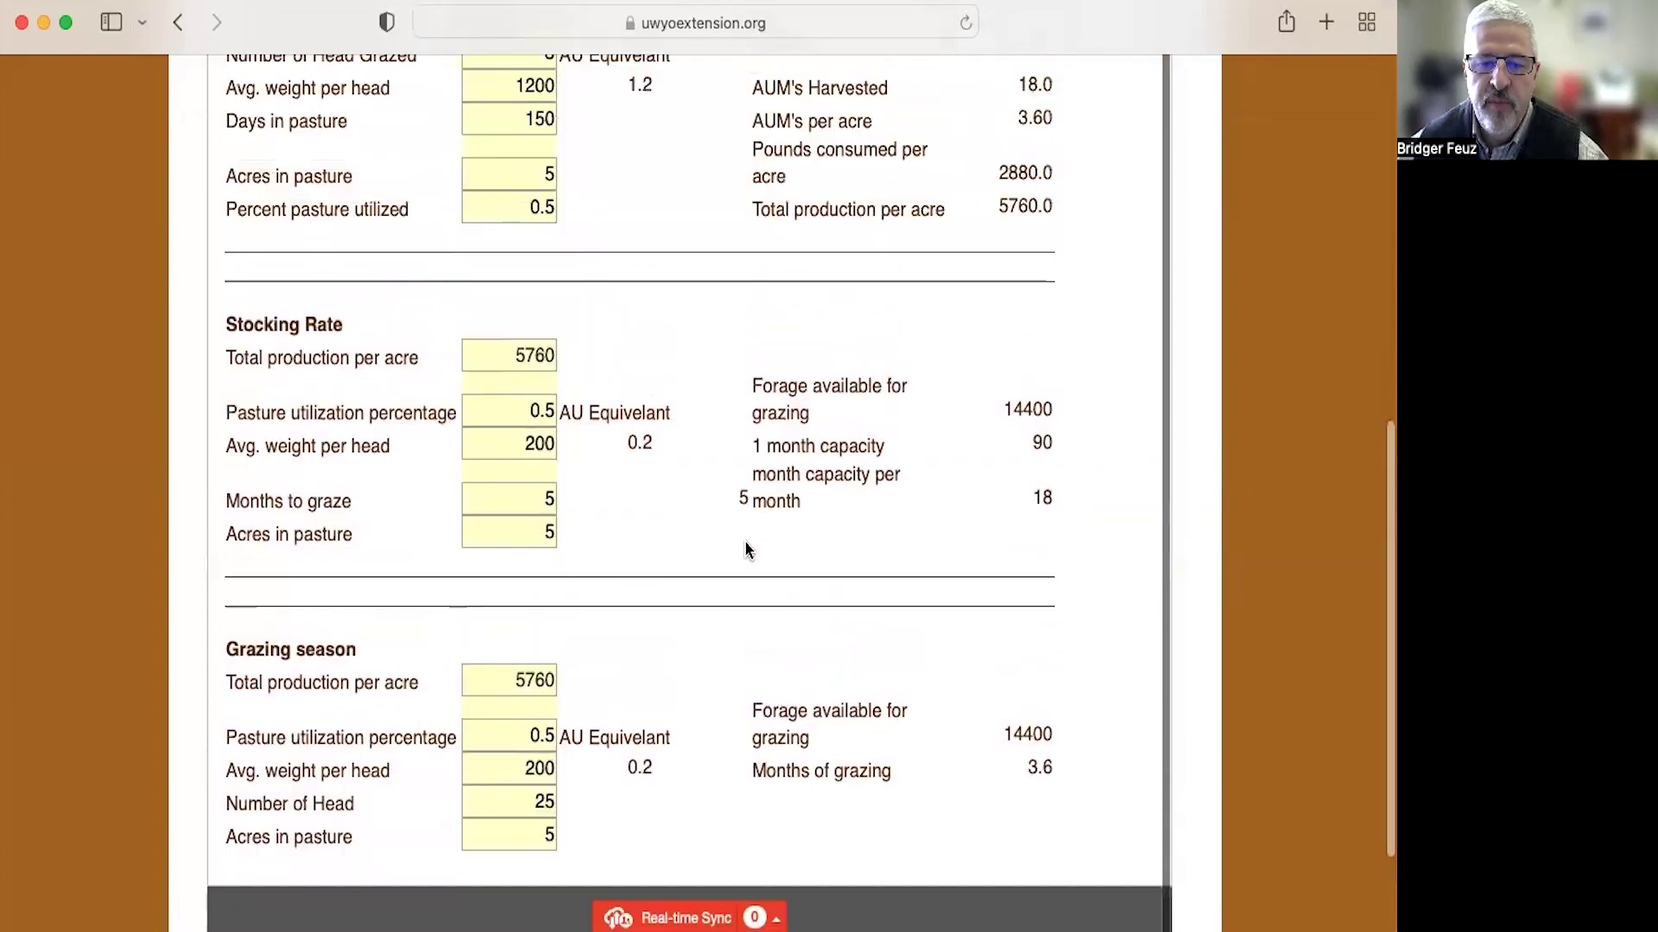
scroll(746, 544, "up", 4)
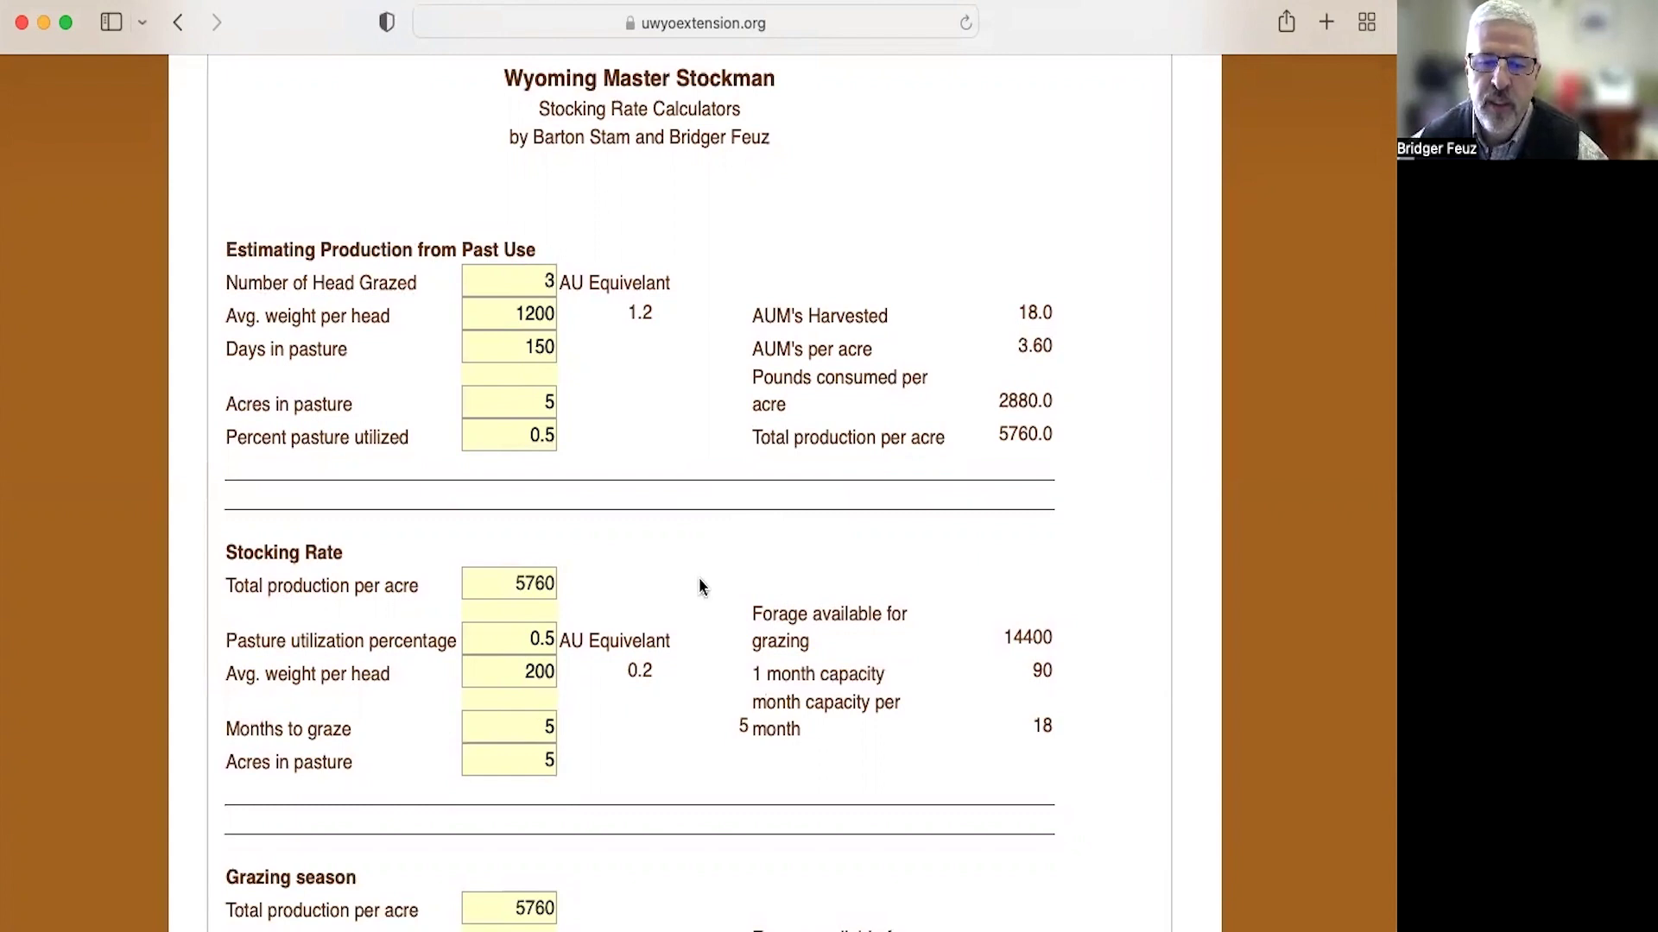
scroll(656, 392, "up", 10)
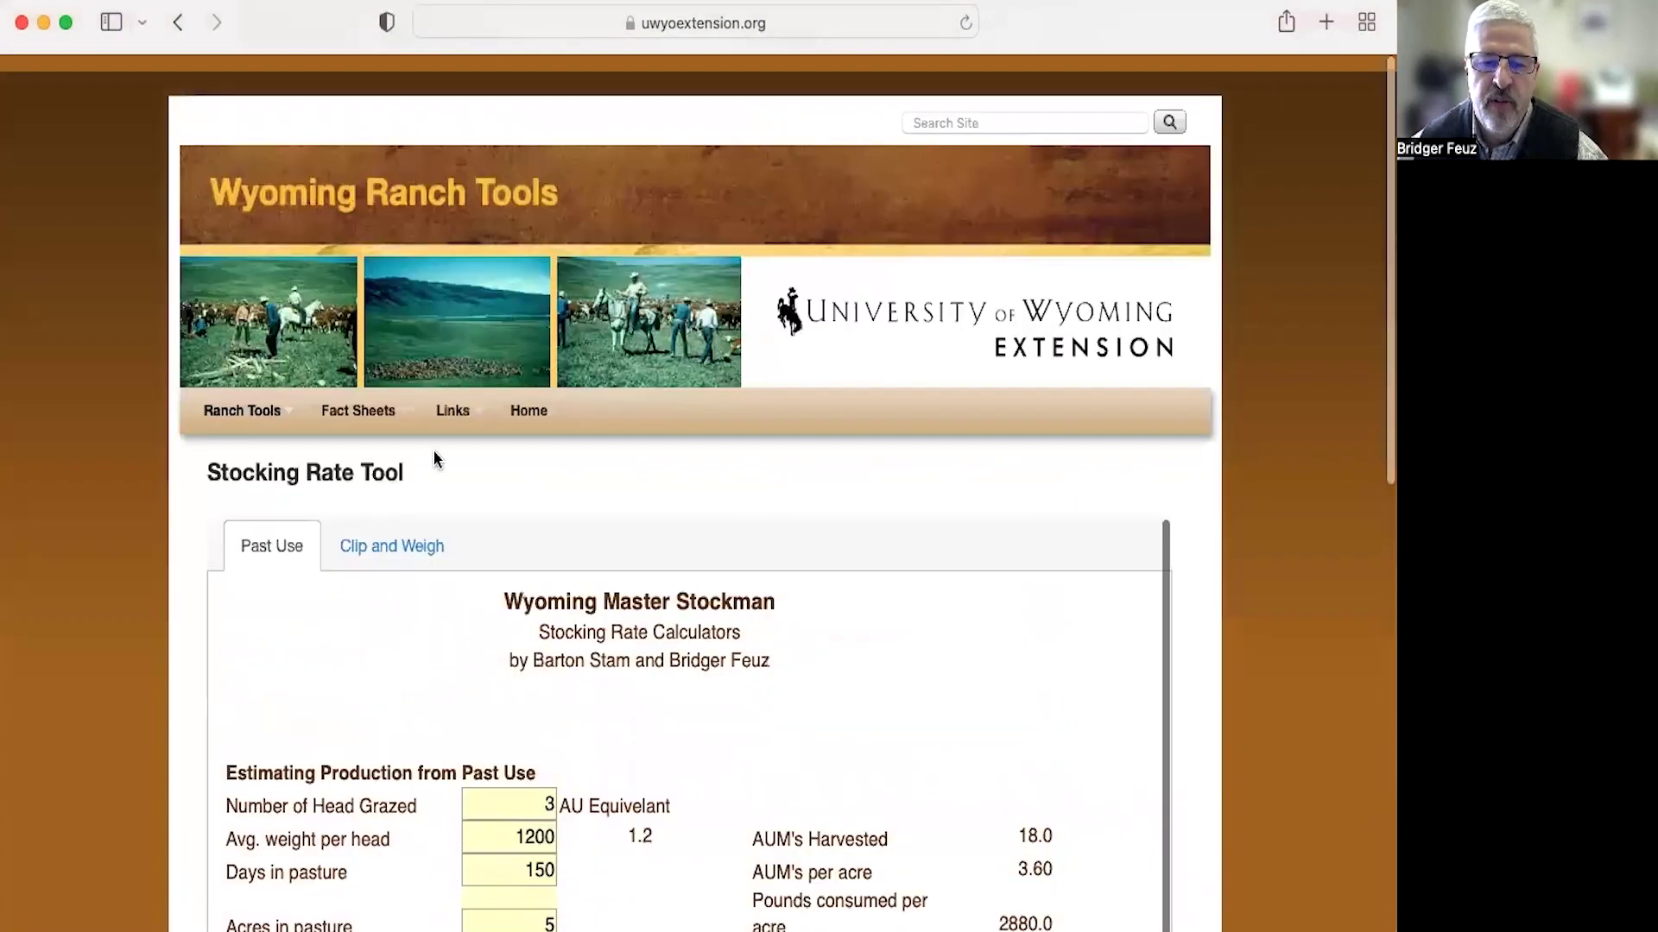
Return to Ranch Tools and open Relative Feed Value, reviewing the Hay Barley $273.51 price
left_click(221, 397)
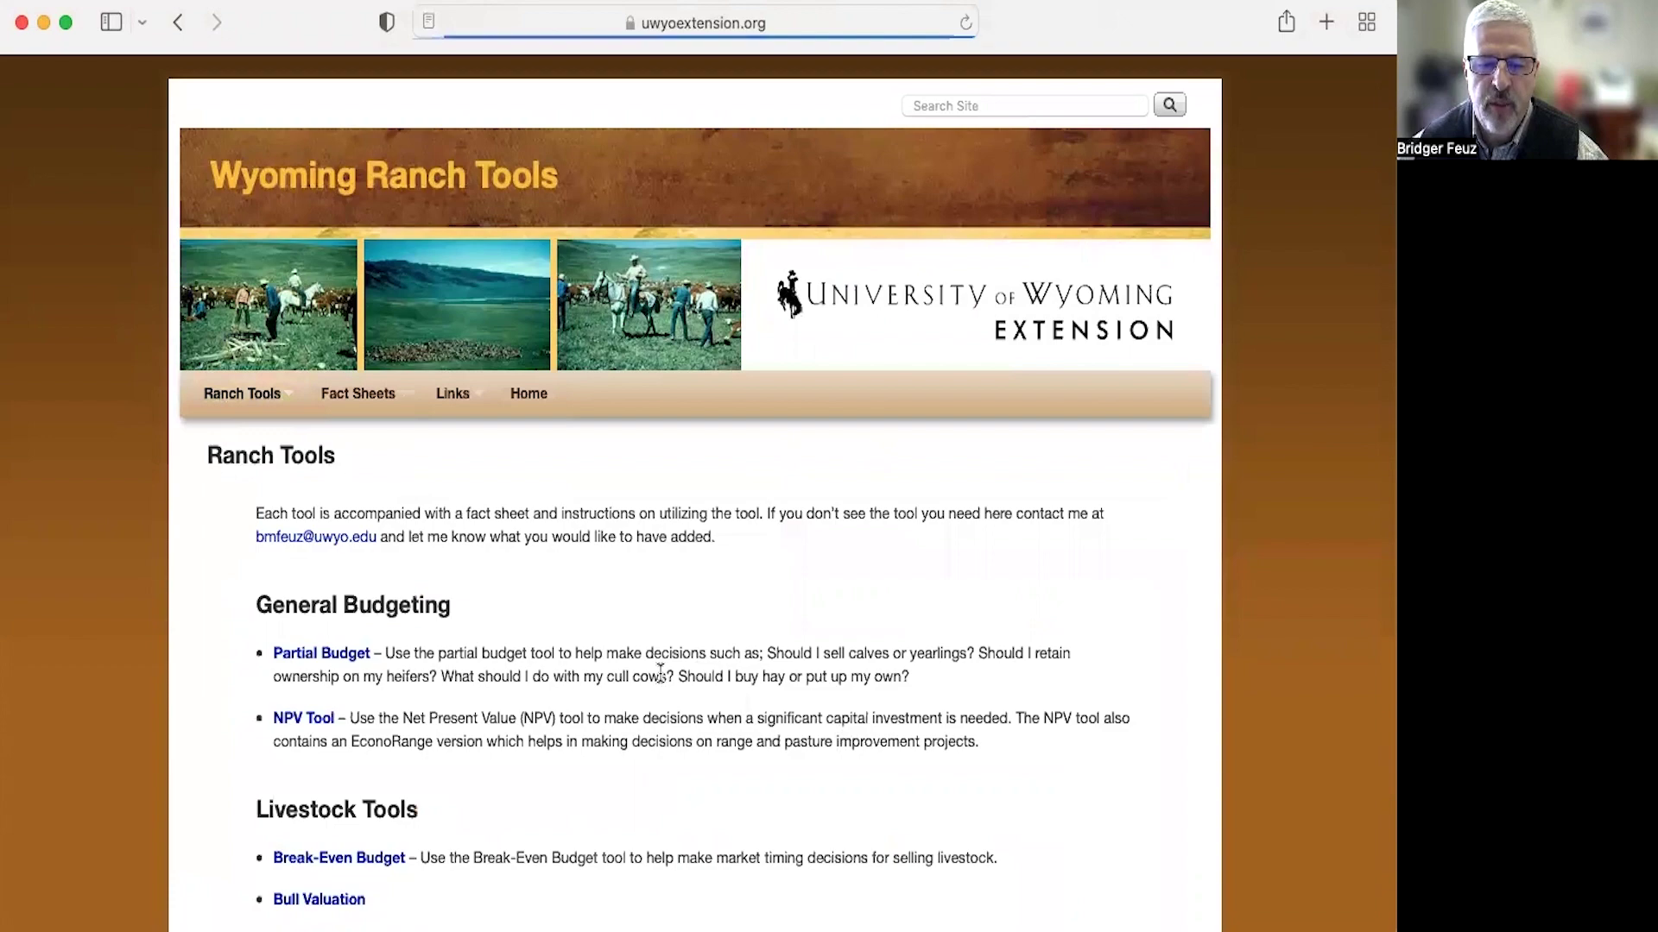
scroll(660, 673, "down", 10)
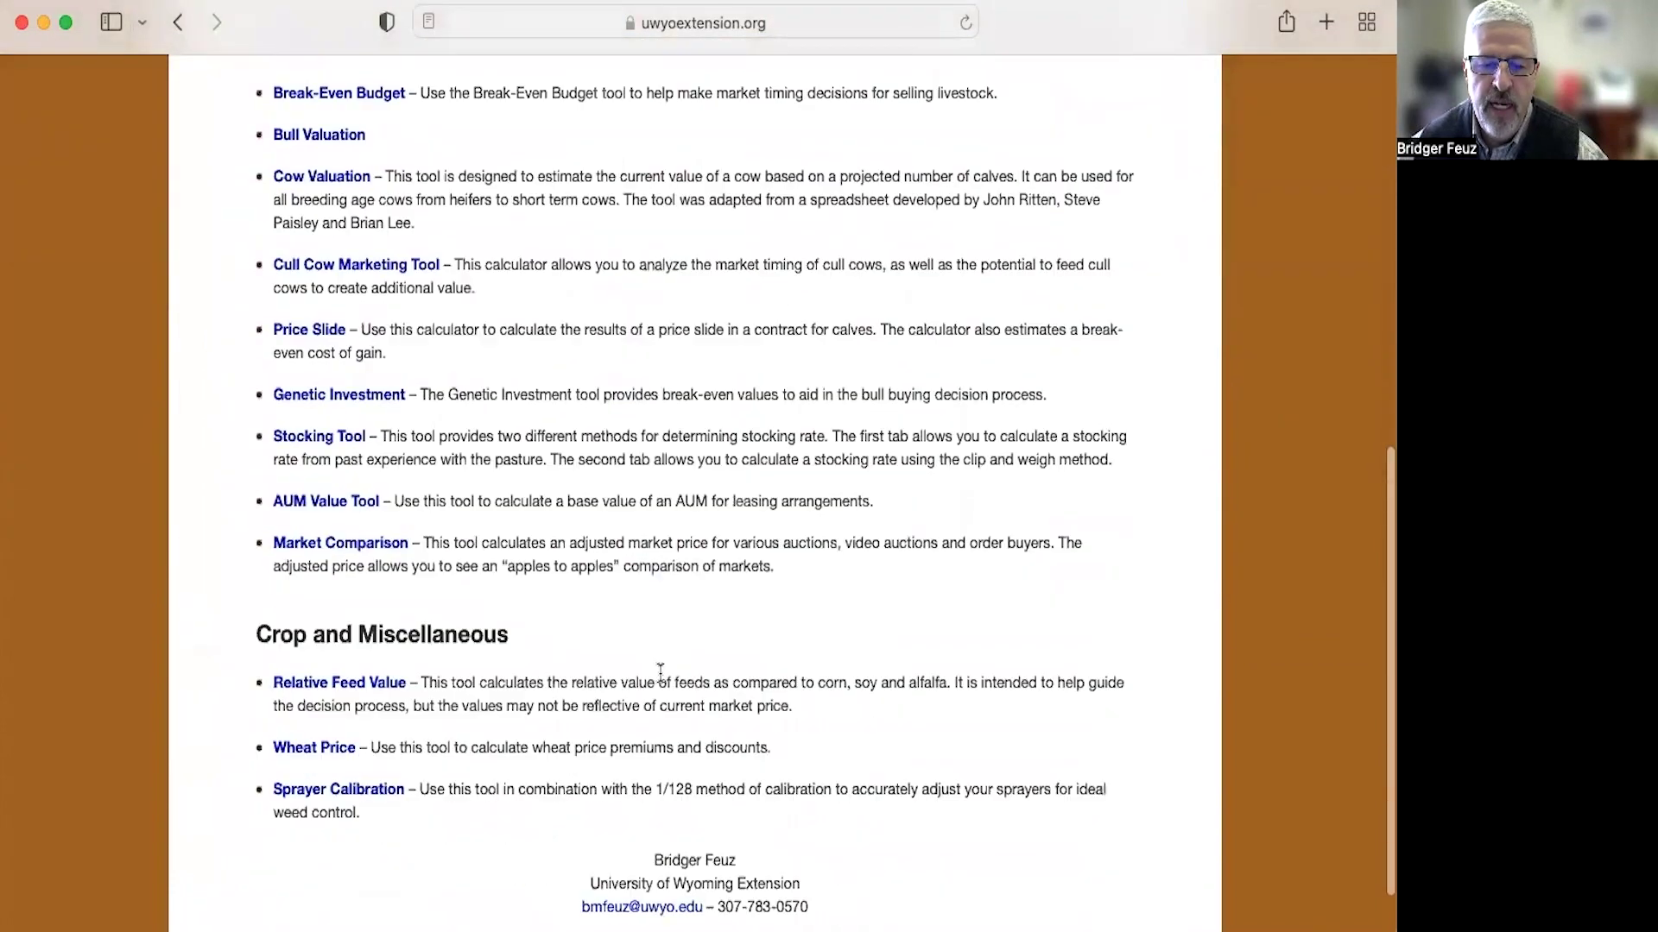
scroll(661, 673, "down", 2)
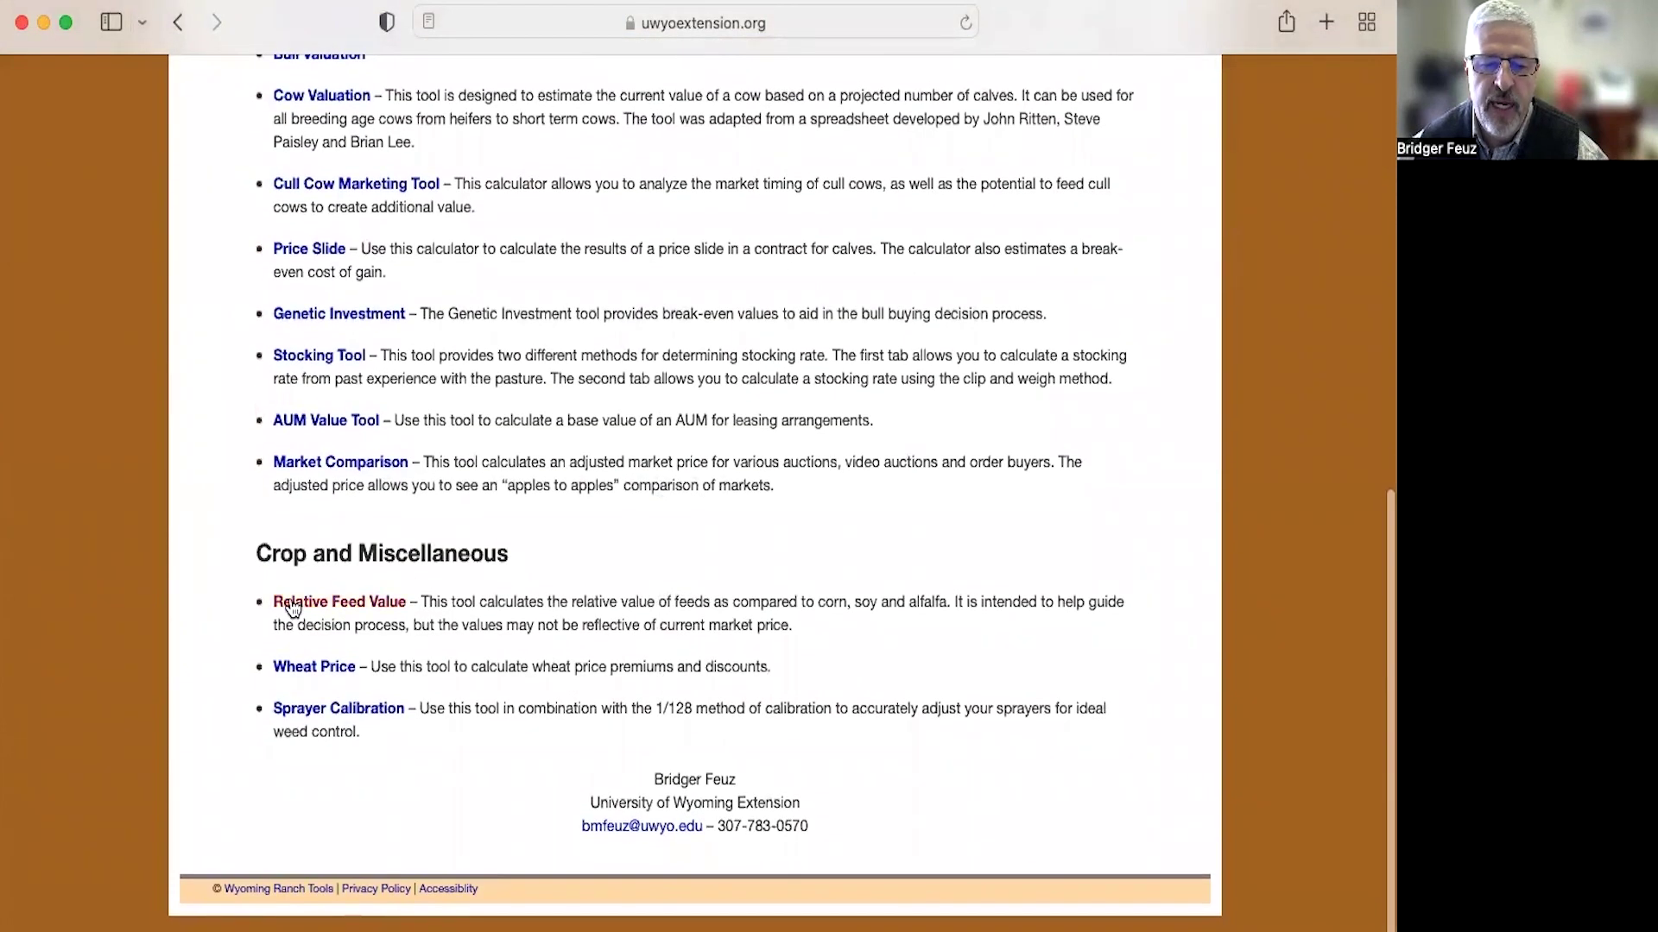
left_click(319, 607)
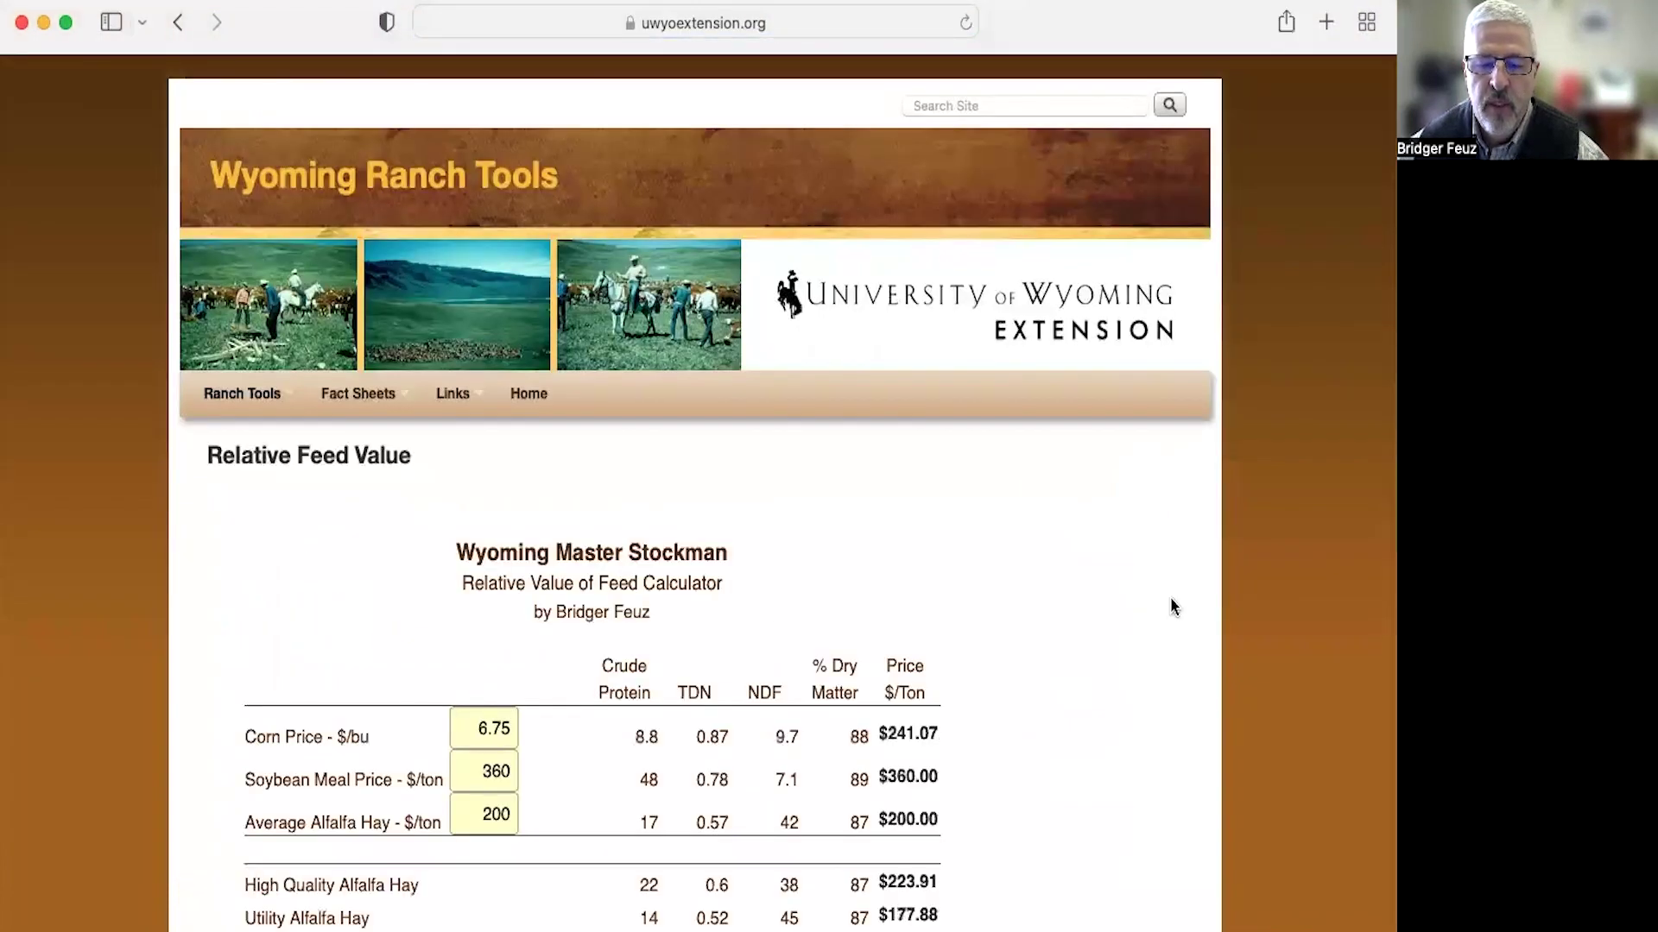
scroll(1127, 593, "down", 1)
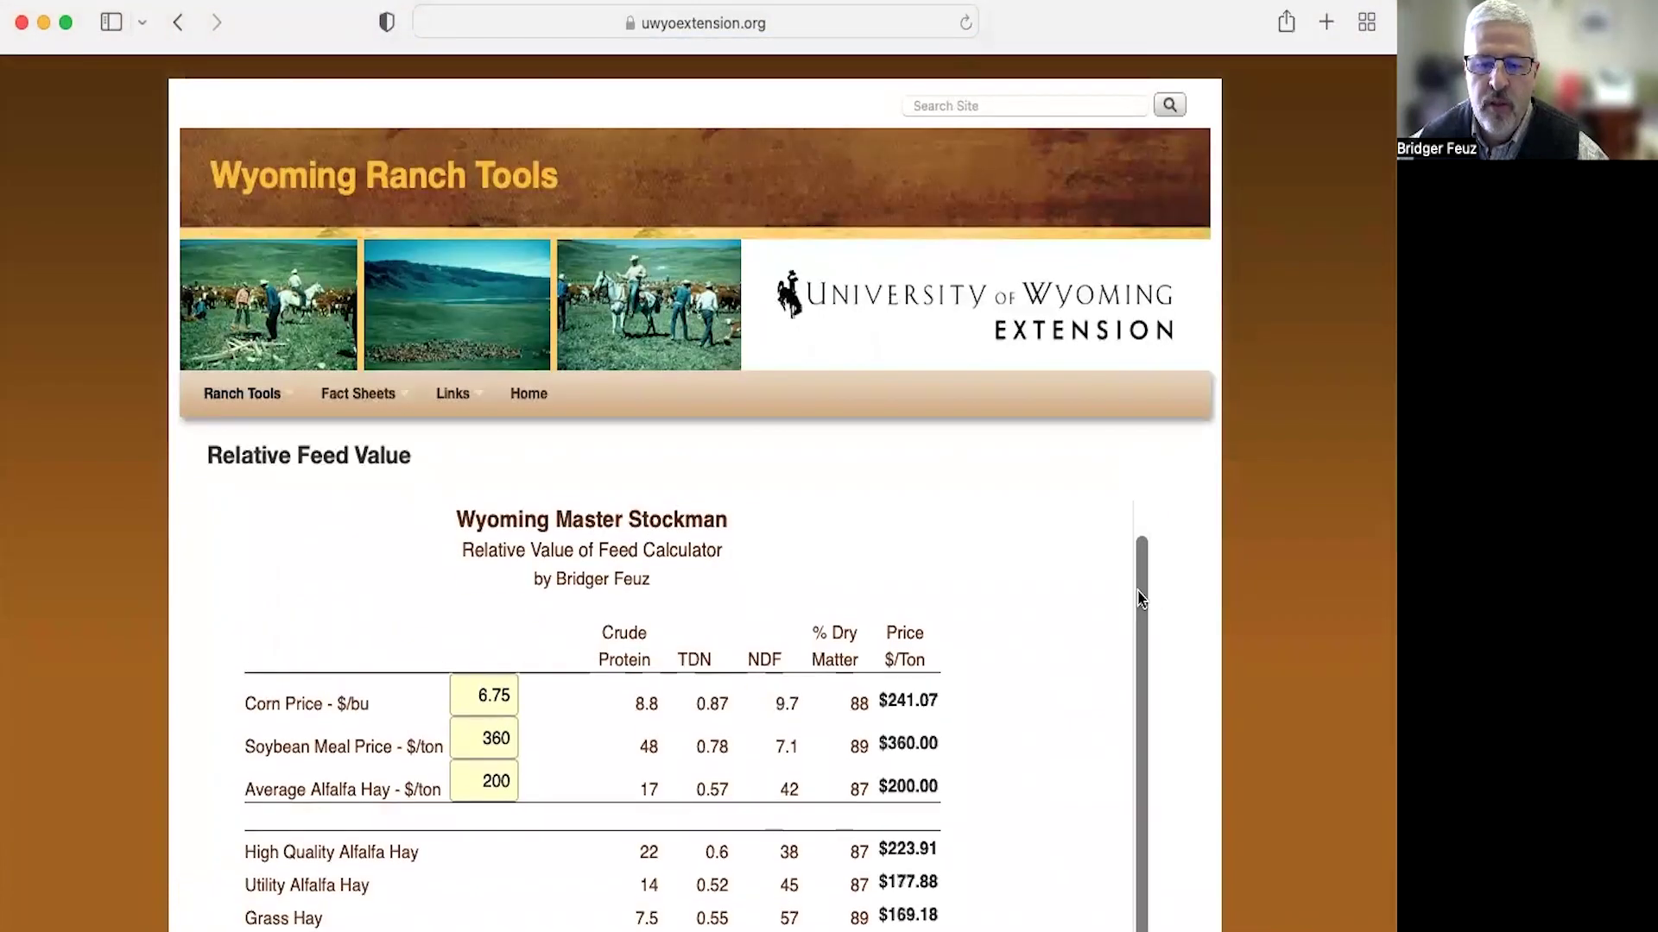
scroll(1192, 597, "down", 10)
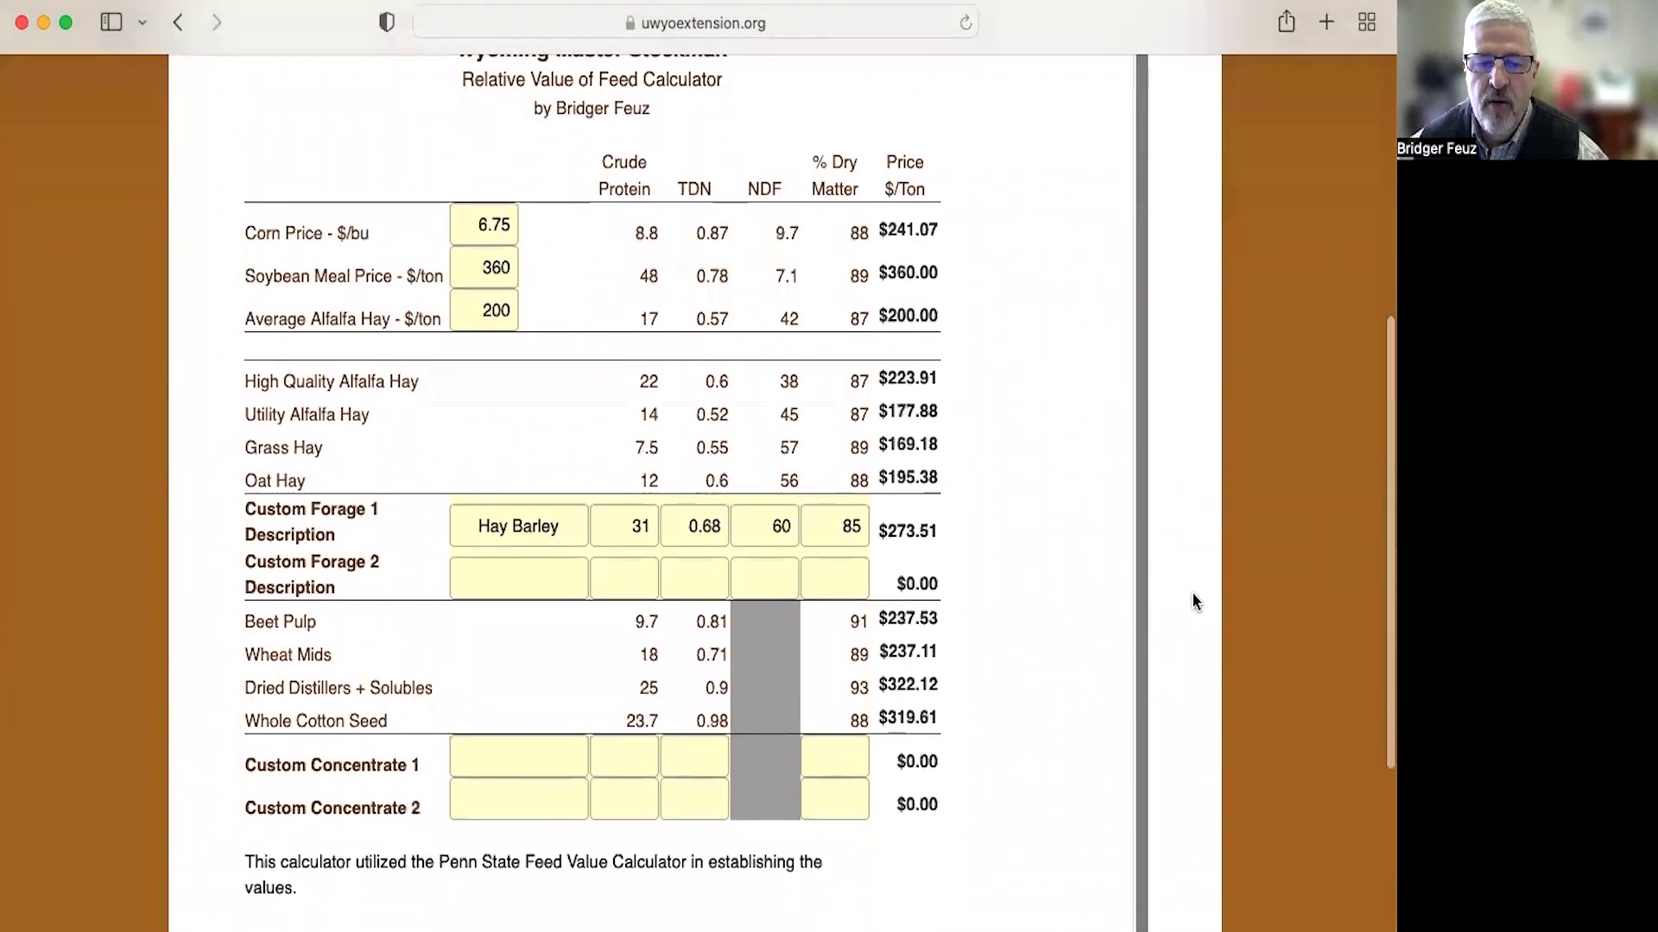
scroll(1194, 602, "up", 4)
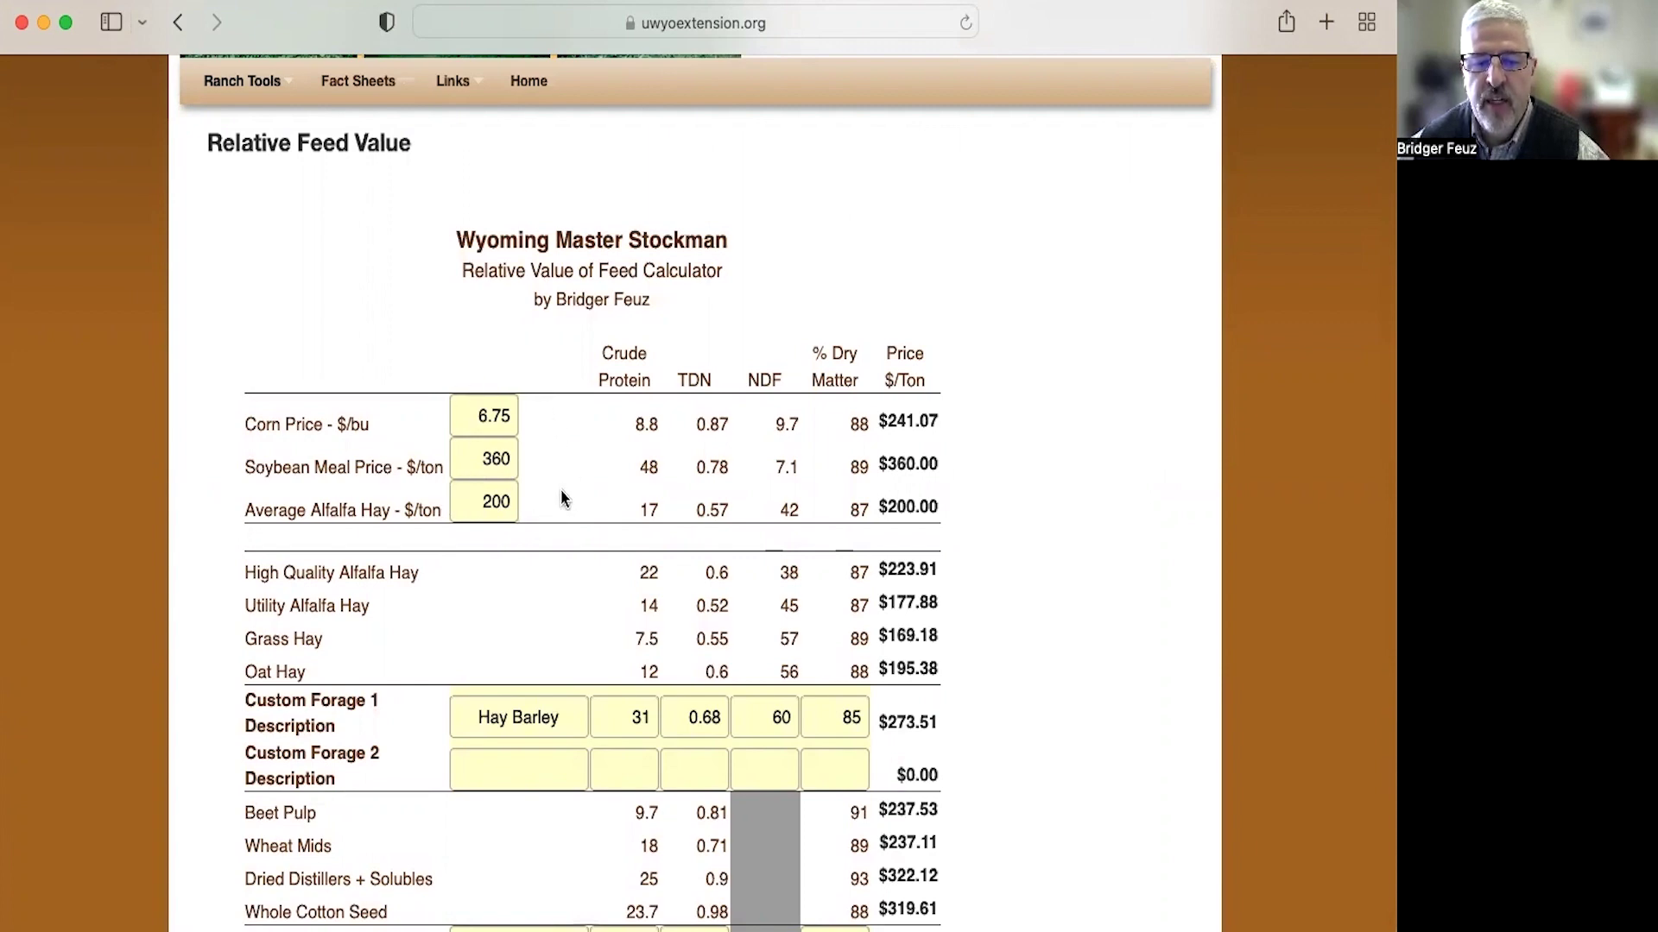
scroll(561, 488, "down", 1)
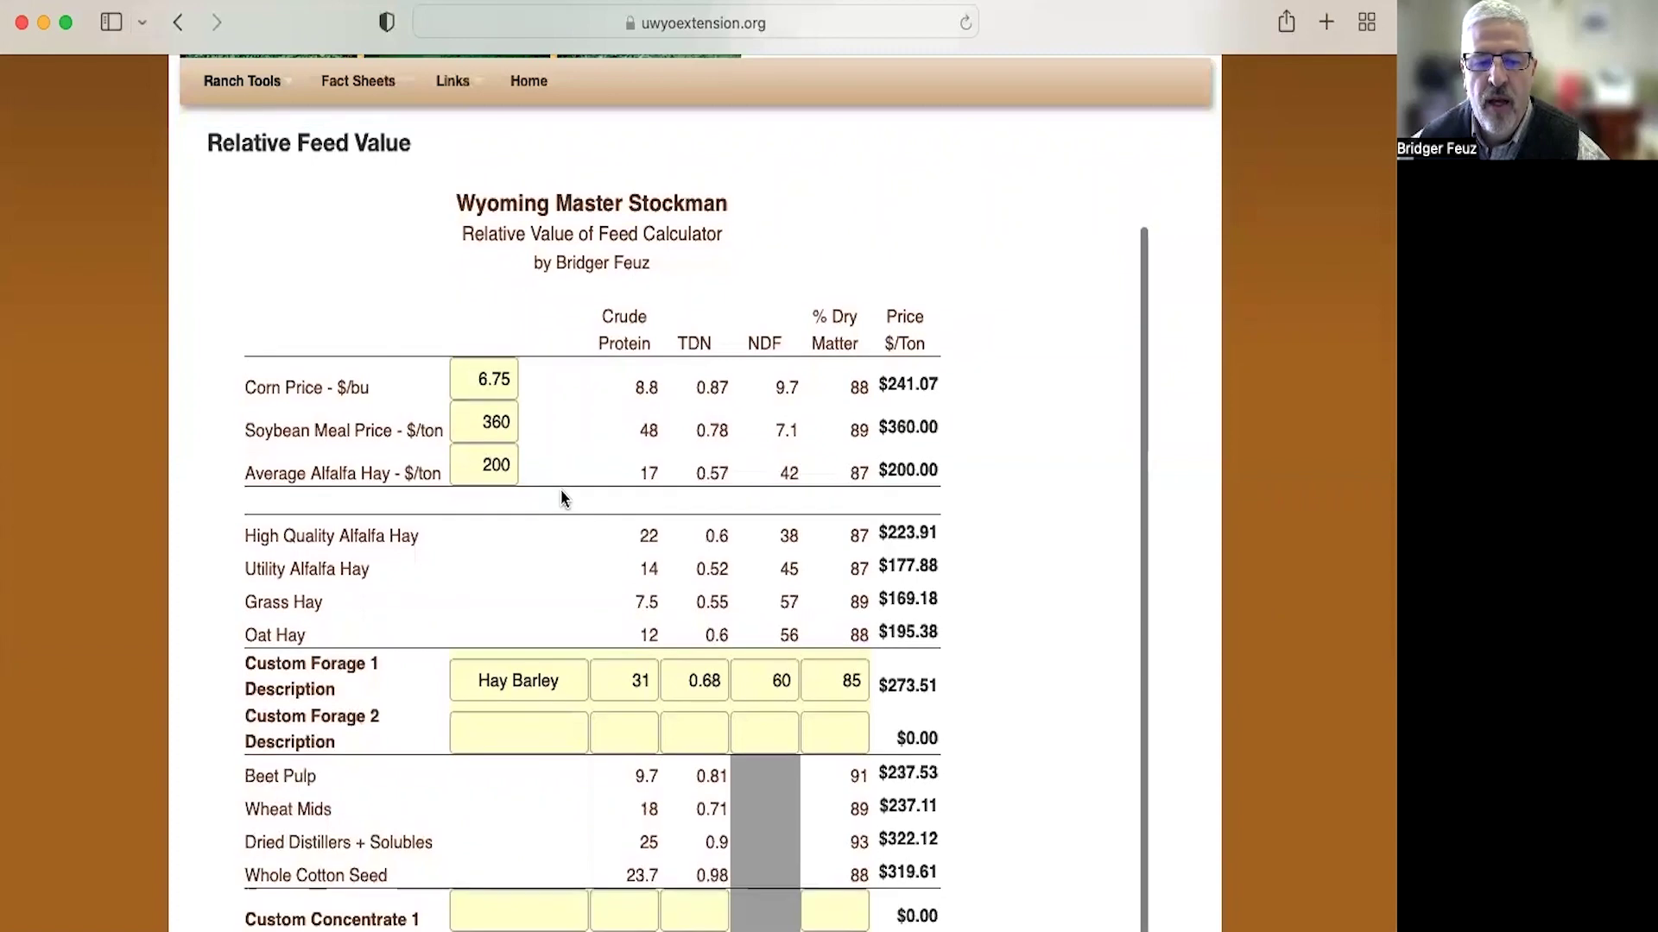
scroll(1093, 573, "down", 5)
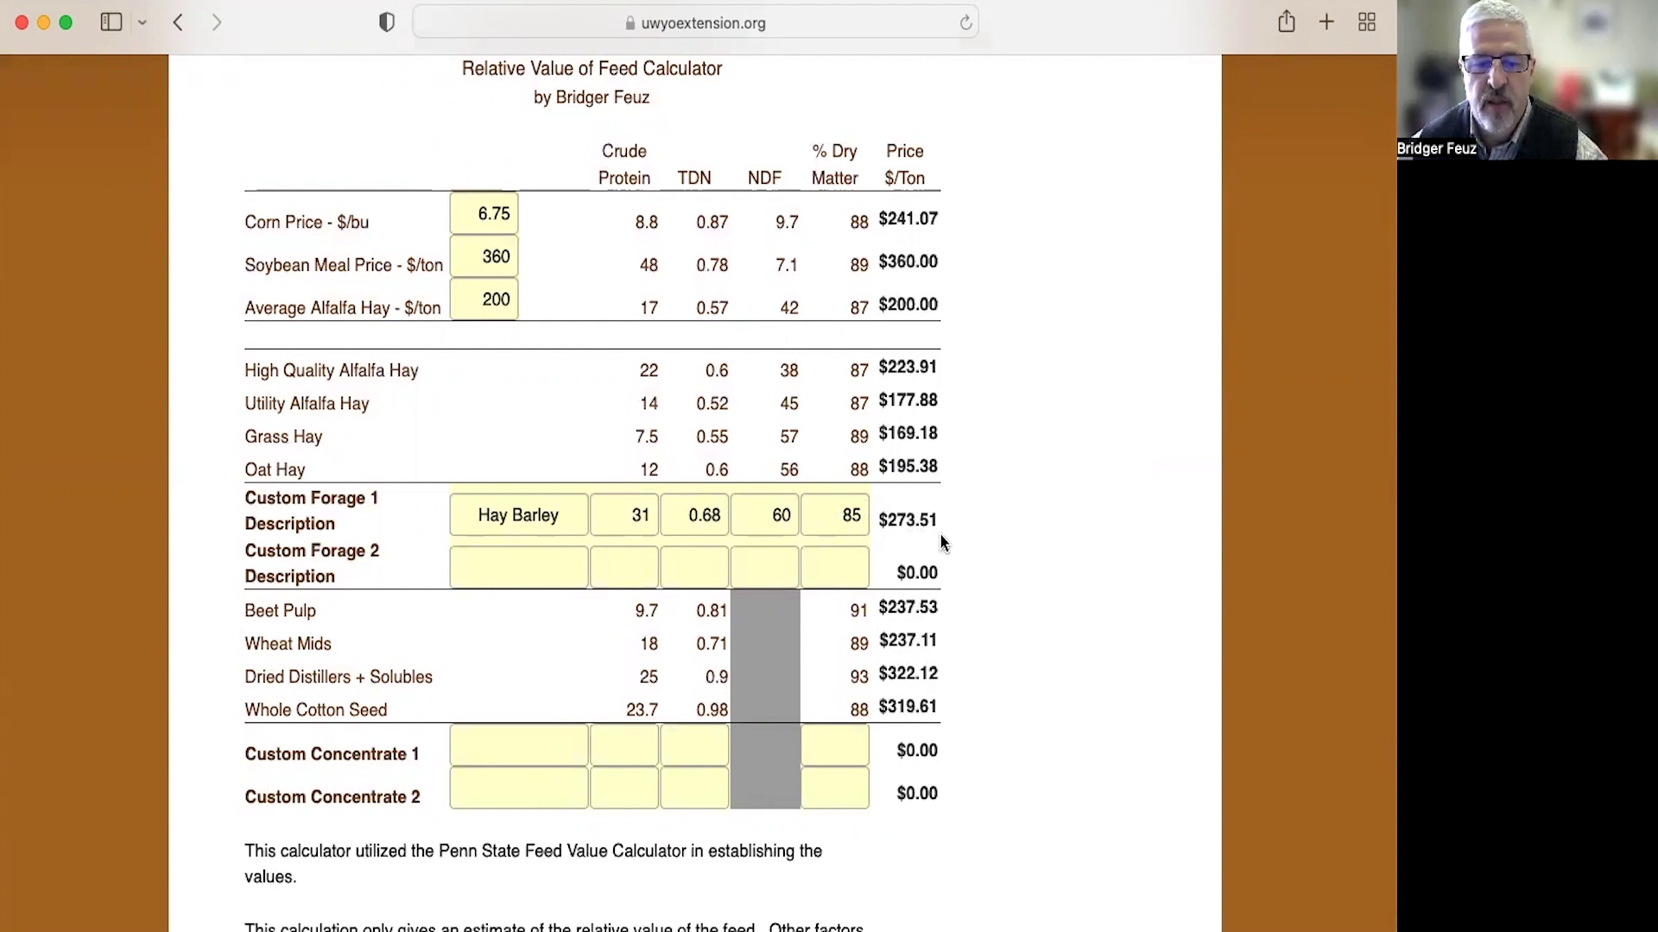
scroll(1019, 540, "down", 1)
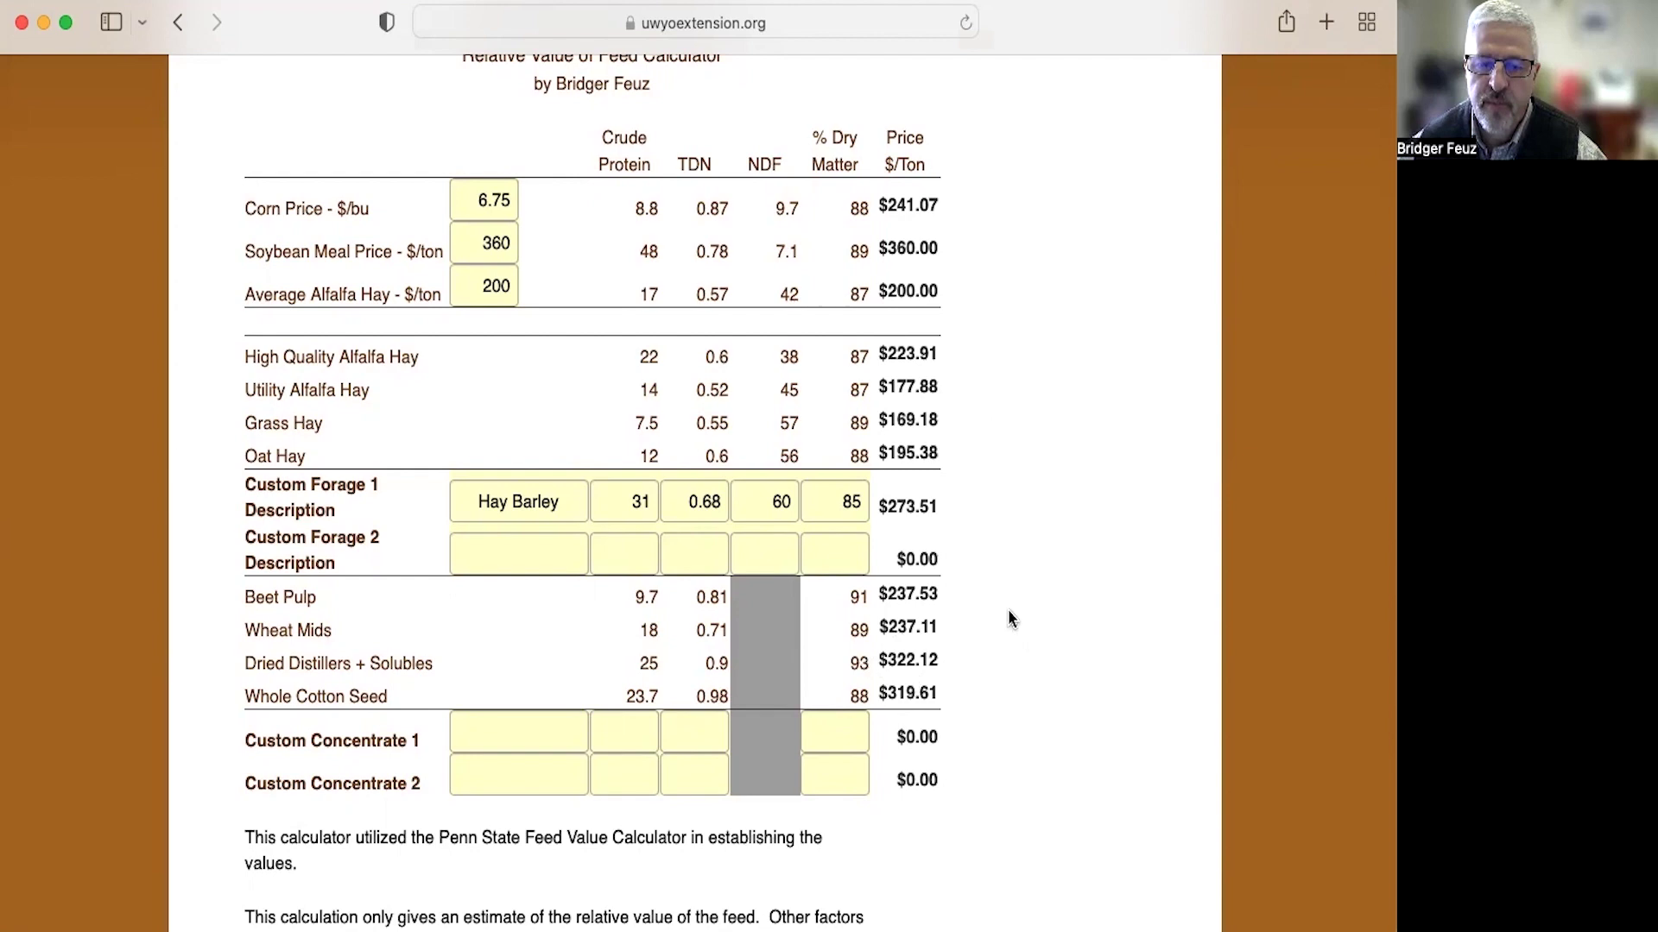
scroll(1008, 618, "up", 6)
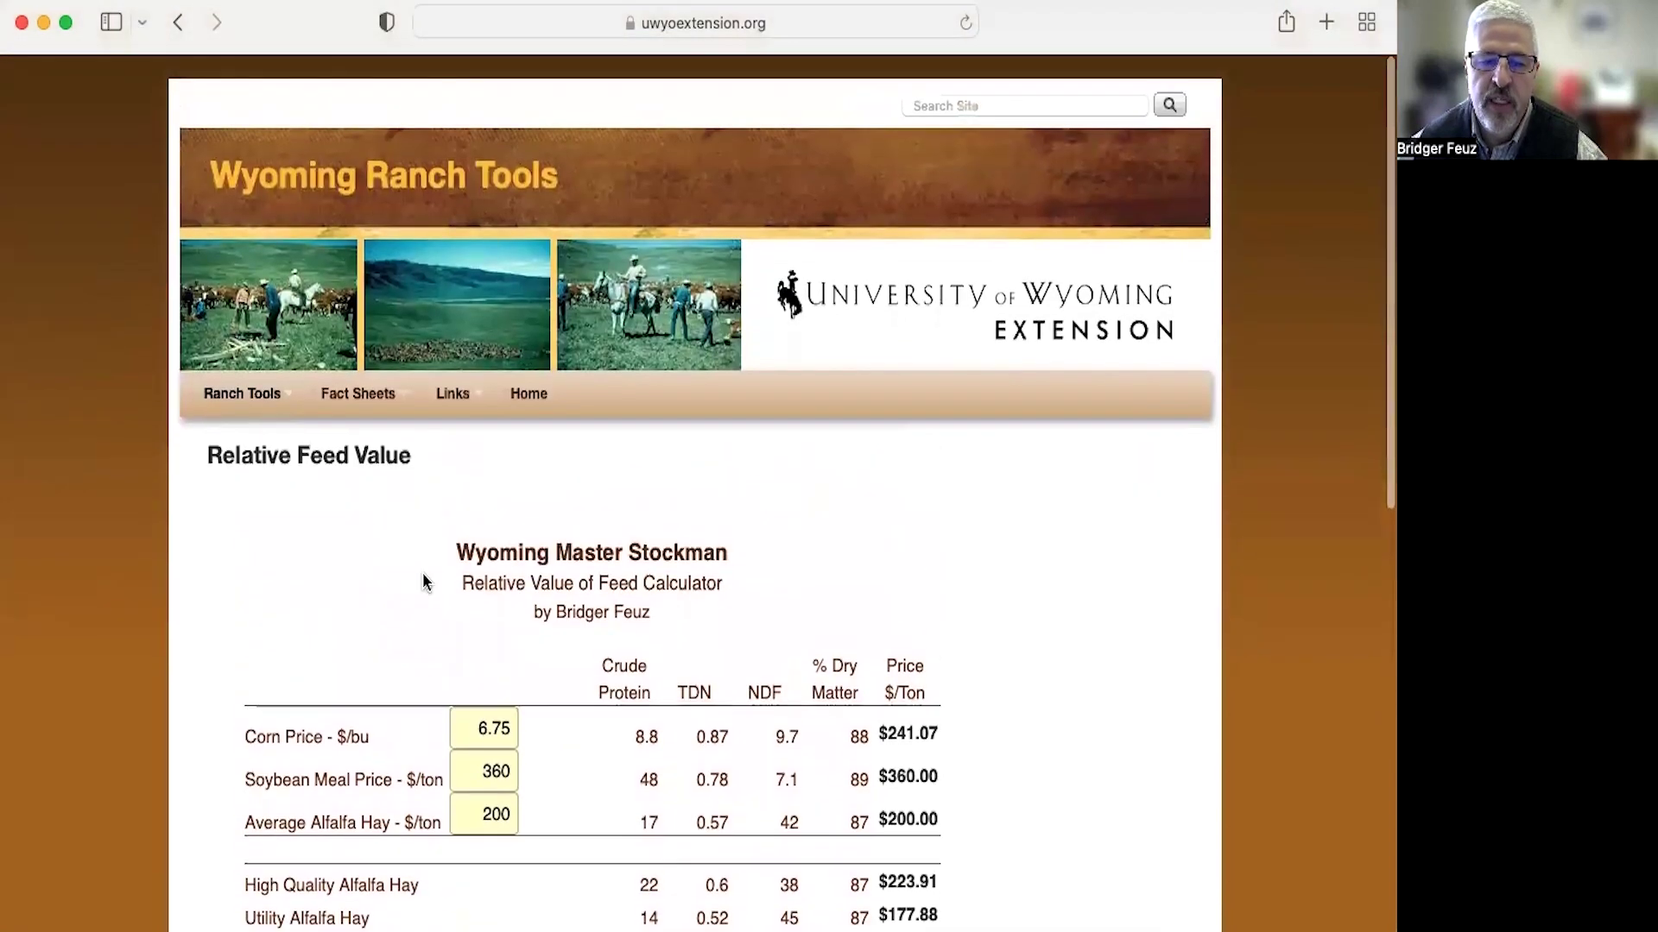
Go back to the Ranch Tools list and open the Fact Sheets page of seven PDFs
left_click(233, 395)
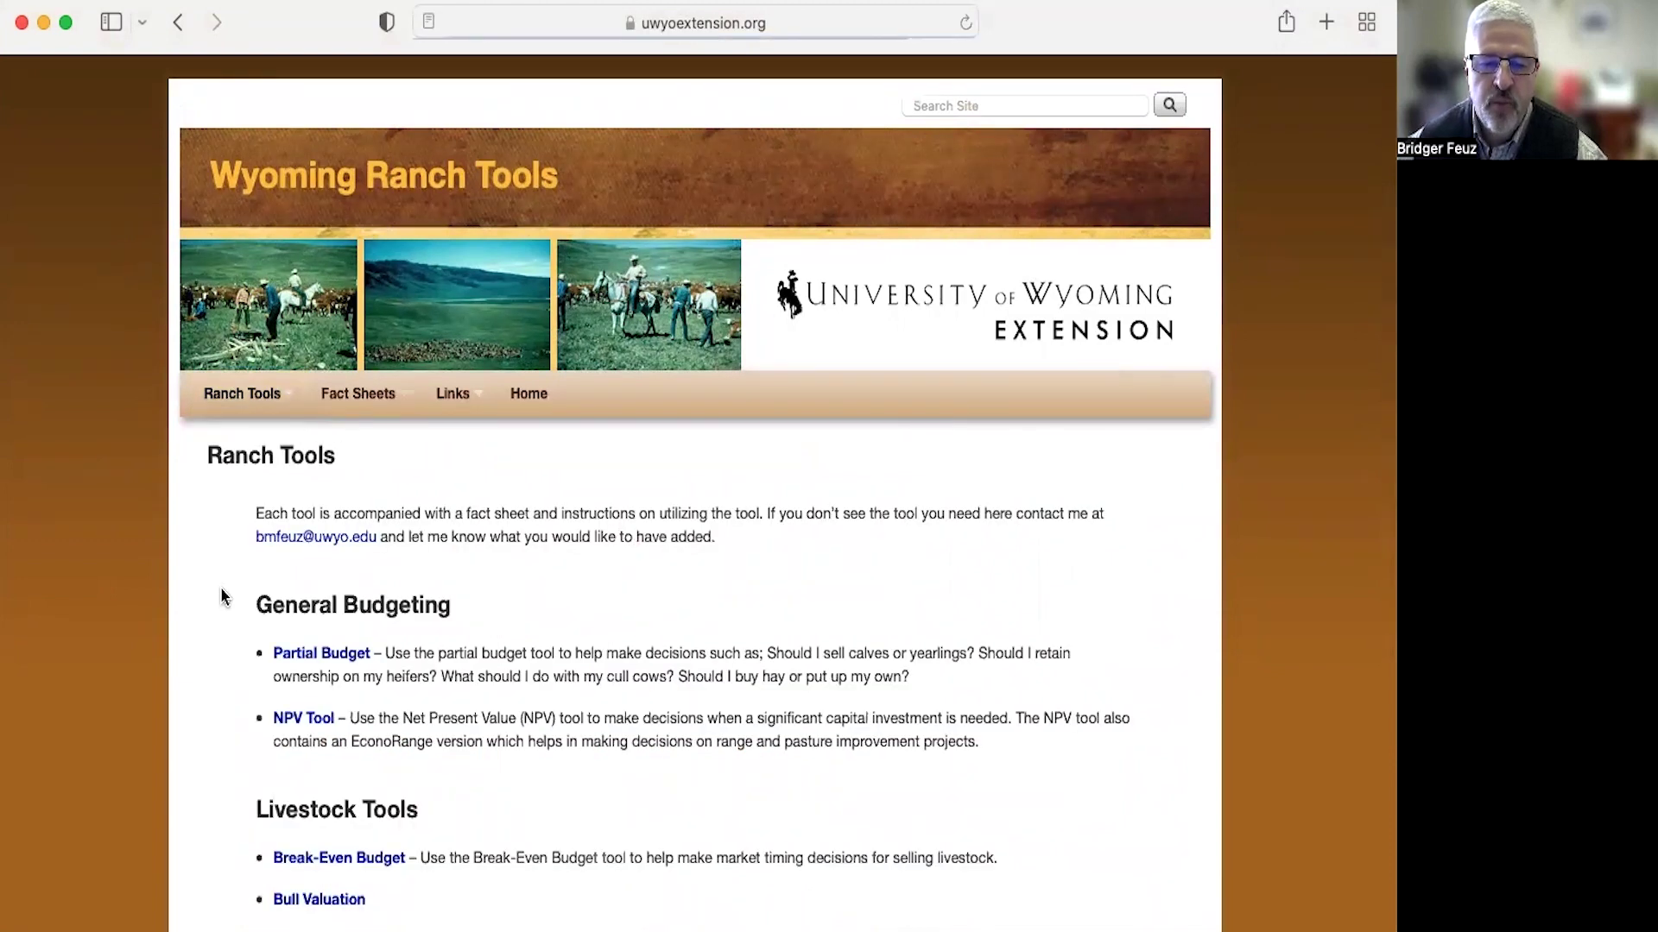
left_click(402, 397)
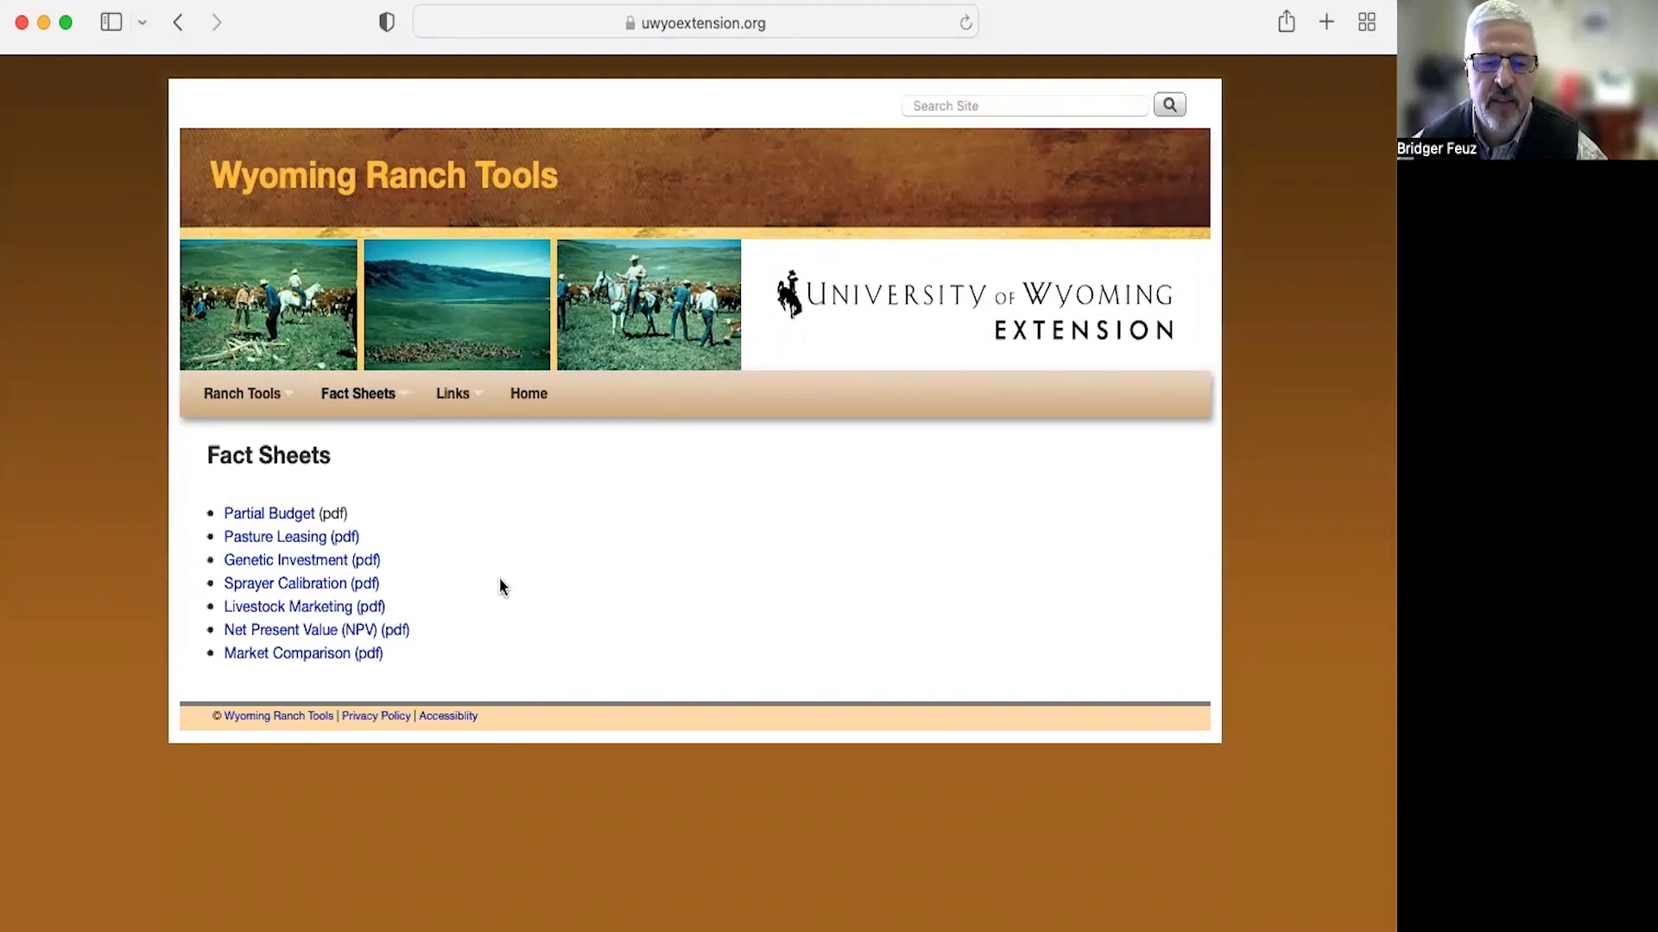
Return to the Ranch Tools list and scroll through General Budgeting and Livestock Tools
left_click(227, 395)
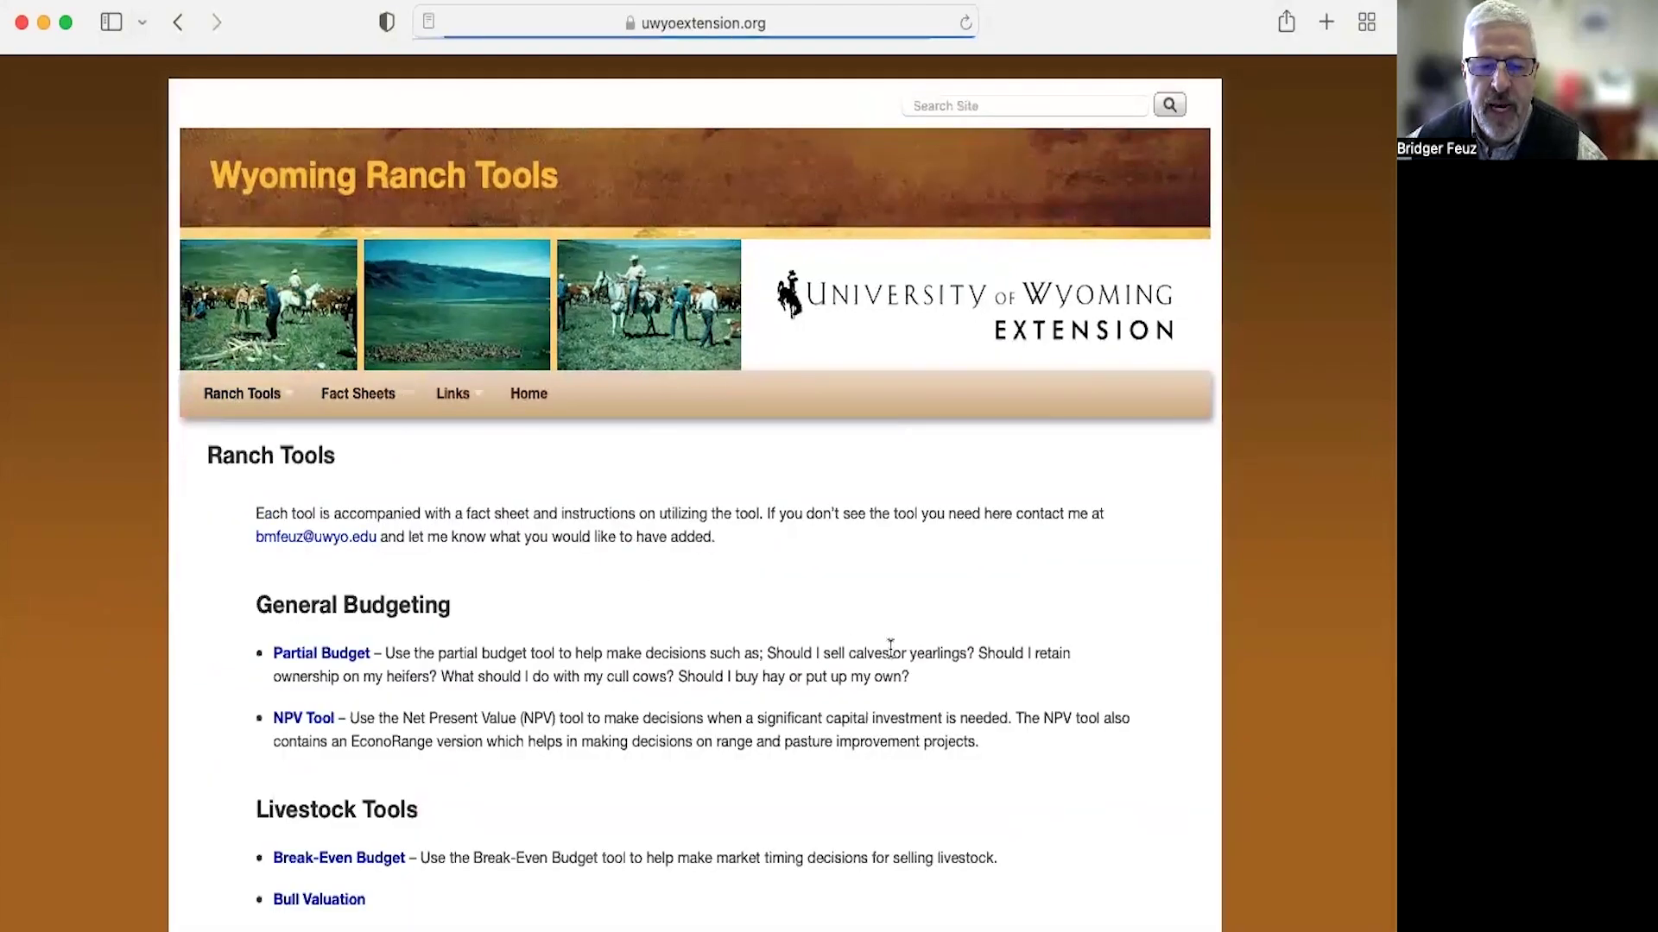
scroll(894, 646, "down", 5)
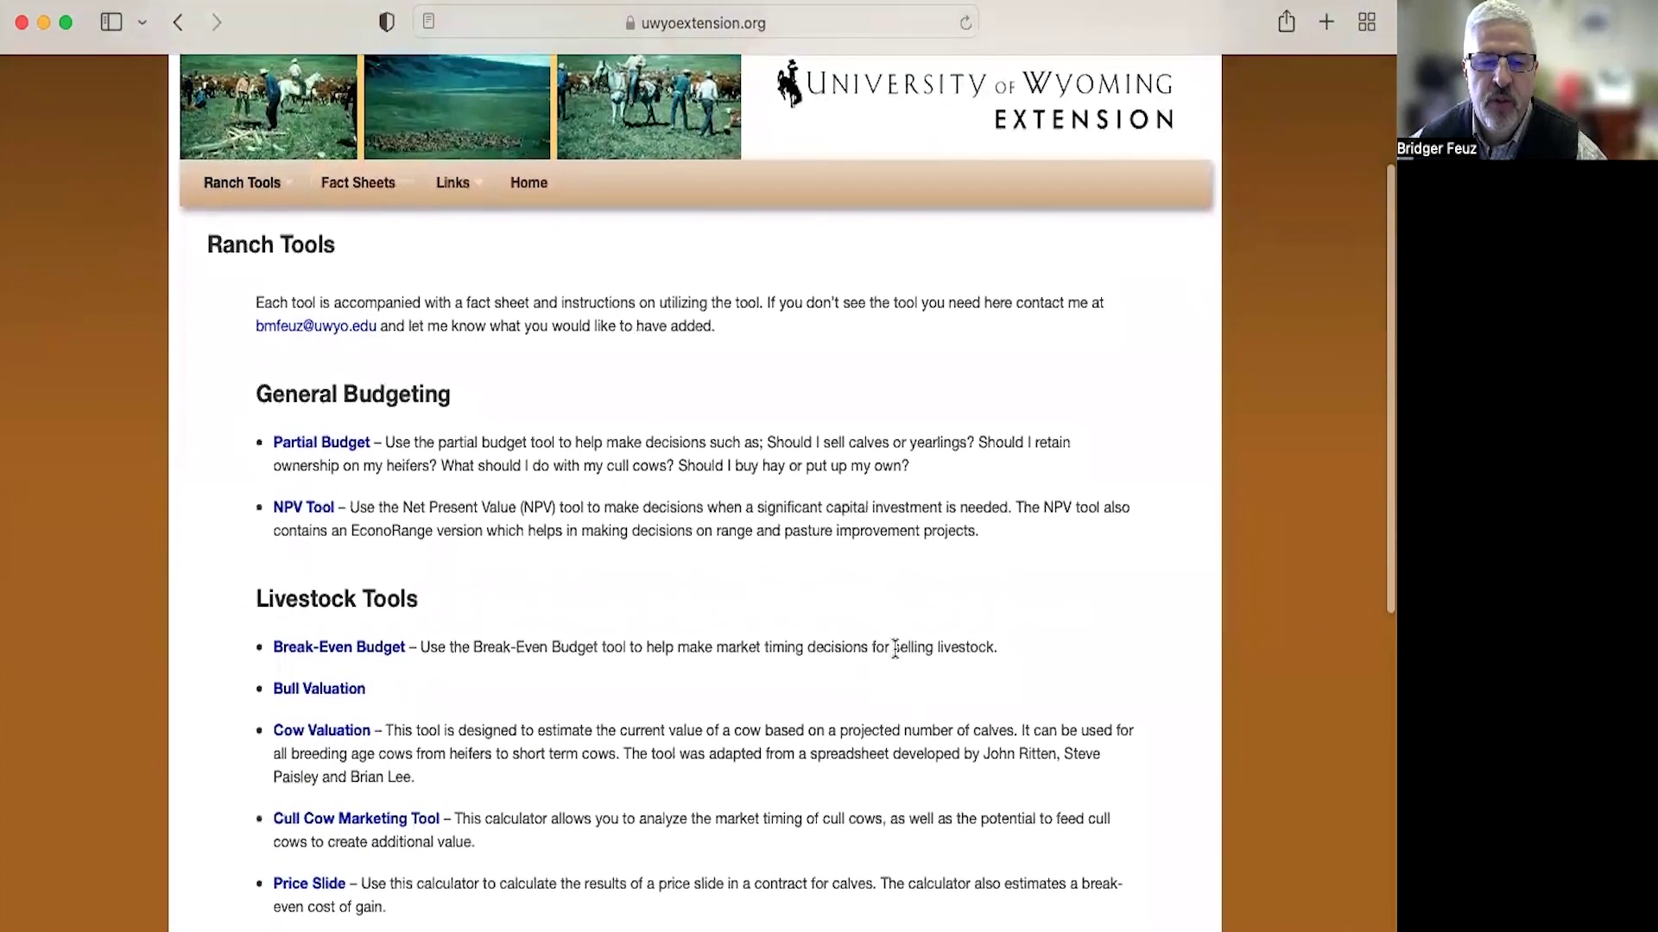
scroll(893, 656, "down", 1)
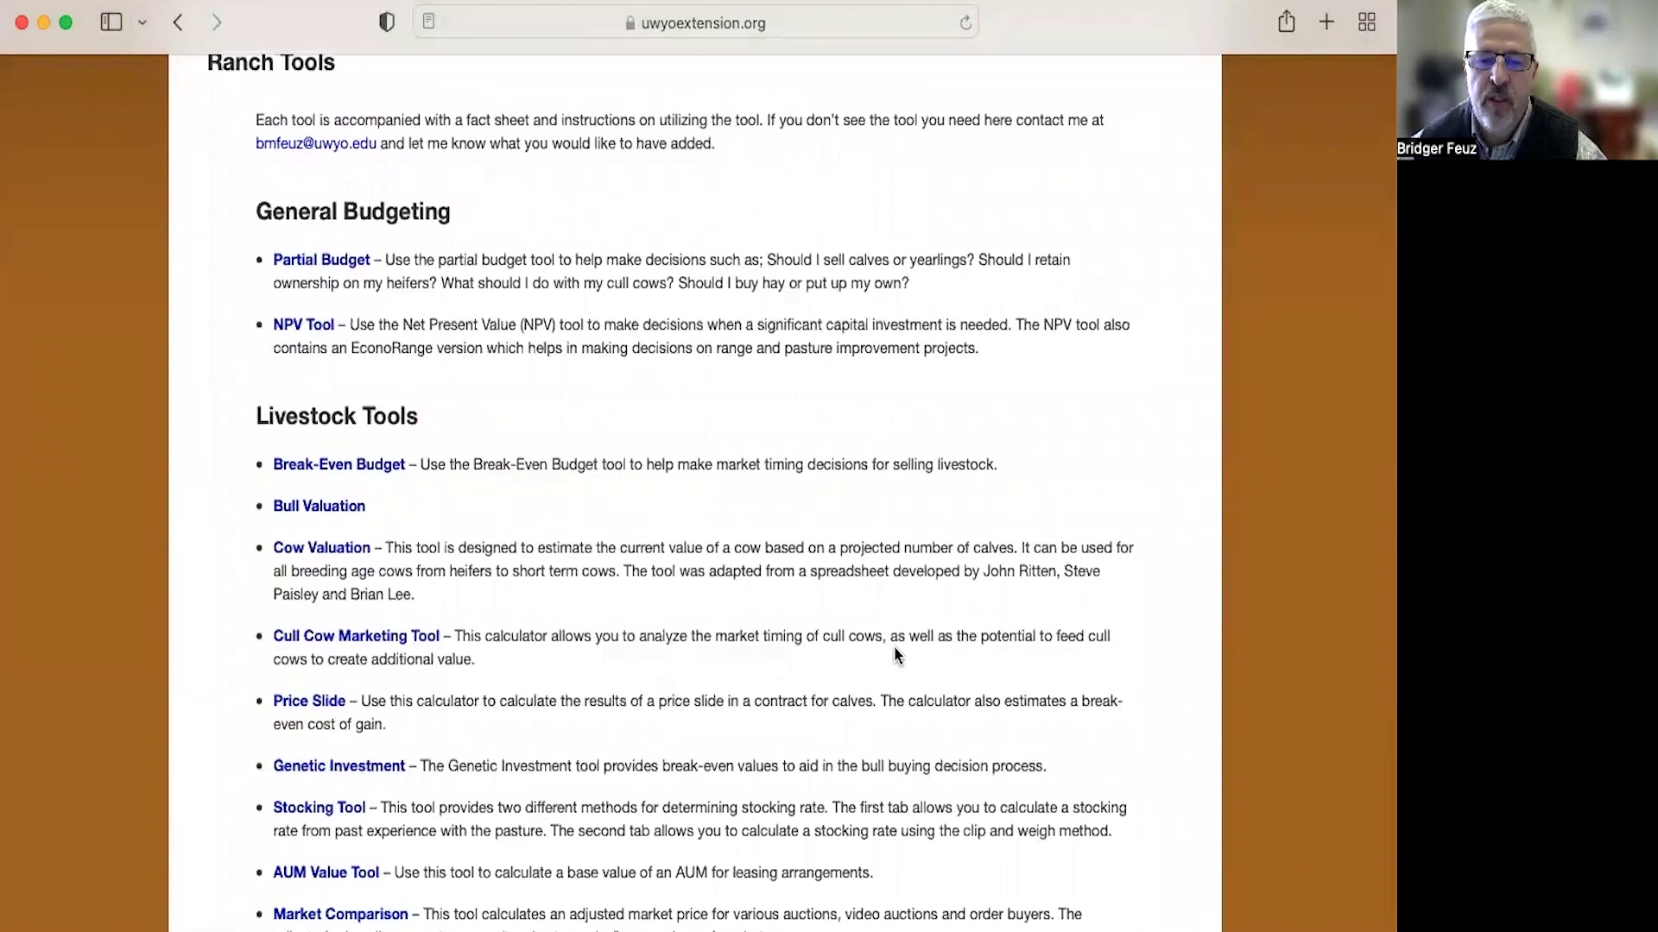
scroll(894, 655, "down", 2)
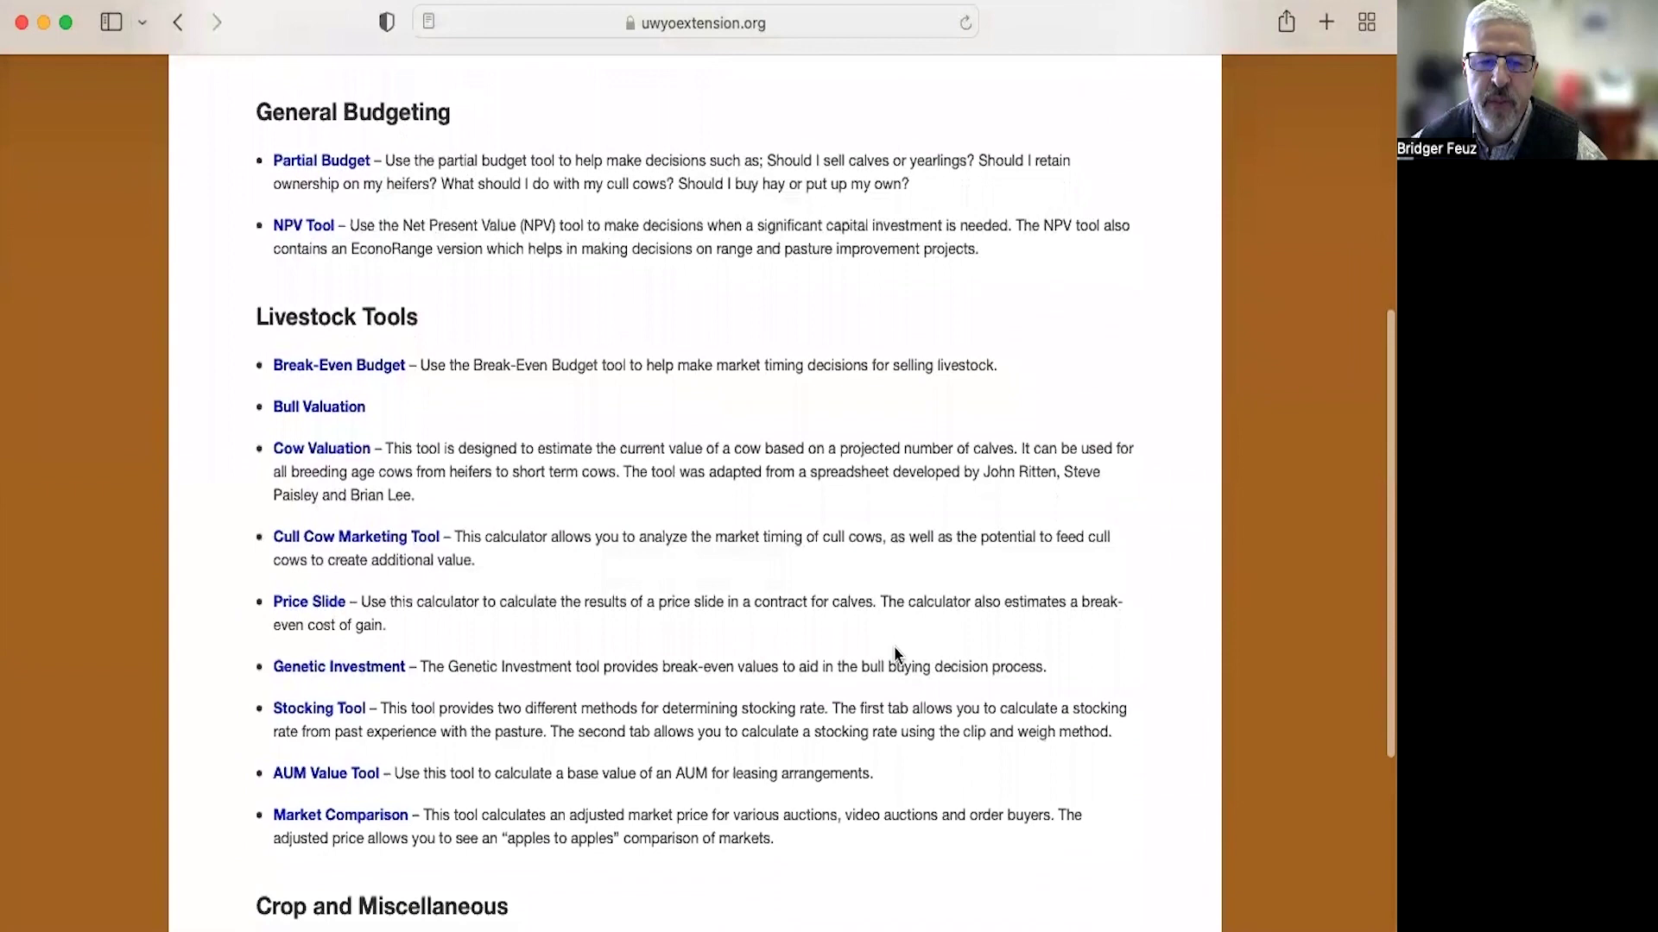